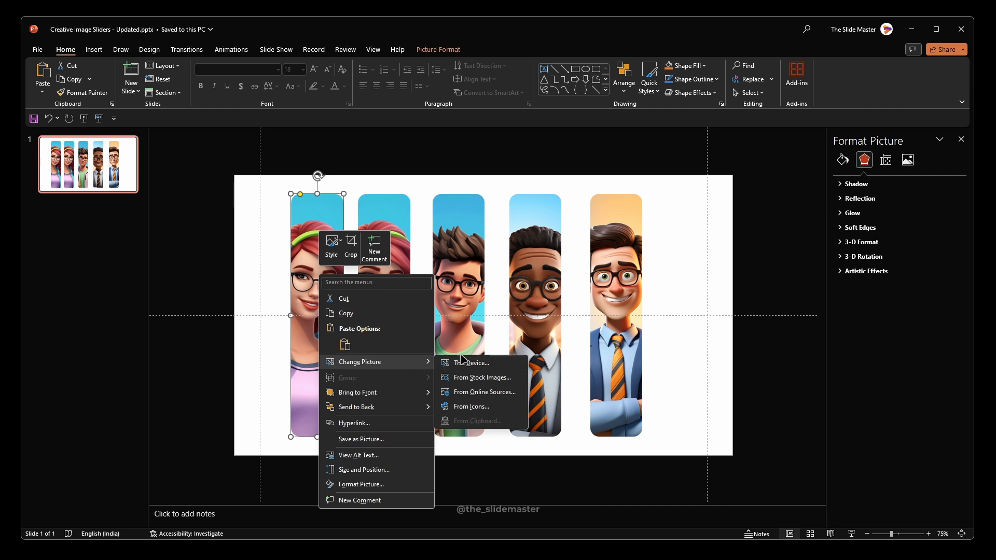
Step: Replace the first portrait with the image file 3d-portrait-businessman (2).jpg from the 0. Supports folder
{"action": "left_click", "coordinate": [462, 362]}
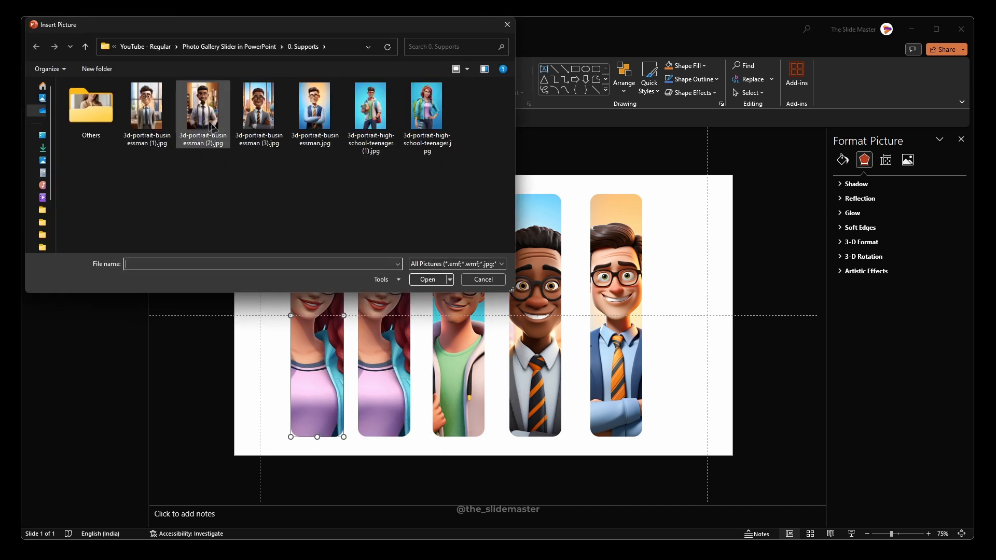
{"action": "left_click", "coordinate": [202, 106]}
{"action": "left_click", "coordinate": [423, 278]}
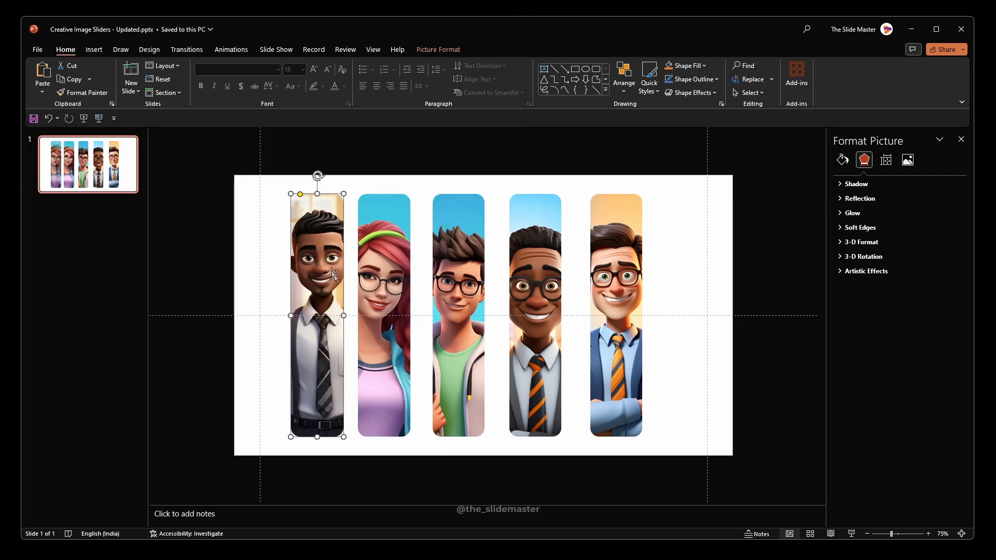
Step: Enlarge the first portrait's image within its crop frame and shift it down so the whole face fits inside
{"action": "left_click", "coordinate": [450, 50]}
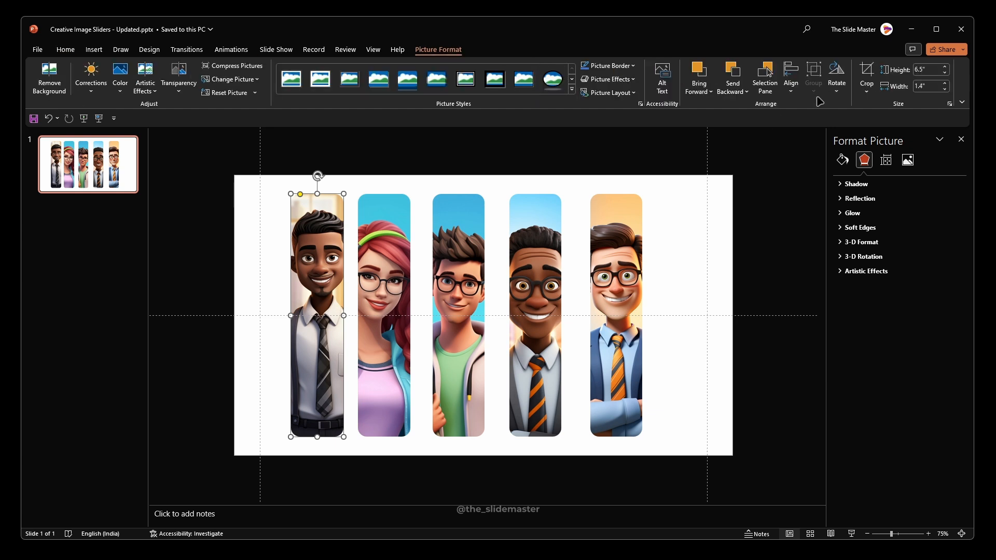
{"action": "left_click", "coordinate": [871, 71]}
{"action": "left_click_drag", "start_coordinate": [399, 437], "coordinate": [424, 475], "text": "ctrl+shift"}
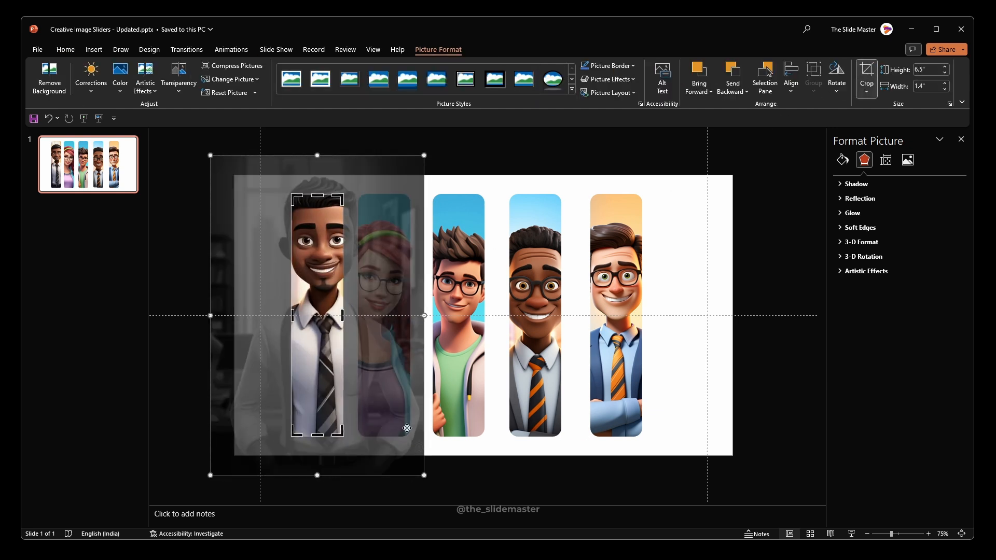
{"action": "left_click_drag", "start_coordinate": [313, 257], "coordinate": [312, 295]}
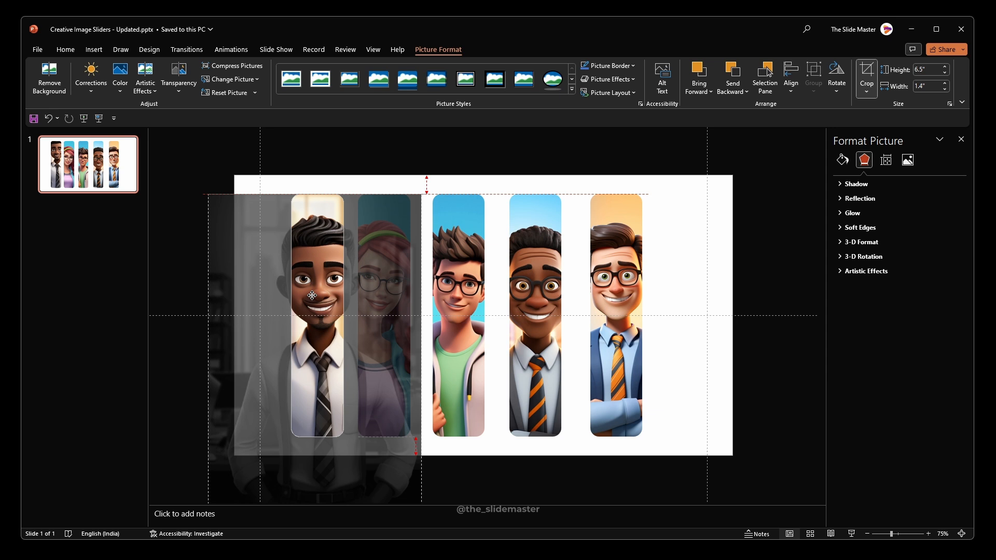
{"action": "scroll", "coordinate": [348, 174], "scroll_direction": "down", "scroll_amount": 1}
{"action": "left_click", "coordinate": [423, 169]}
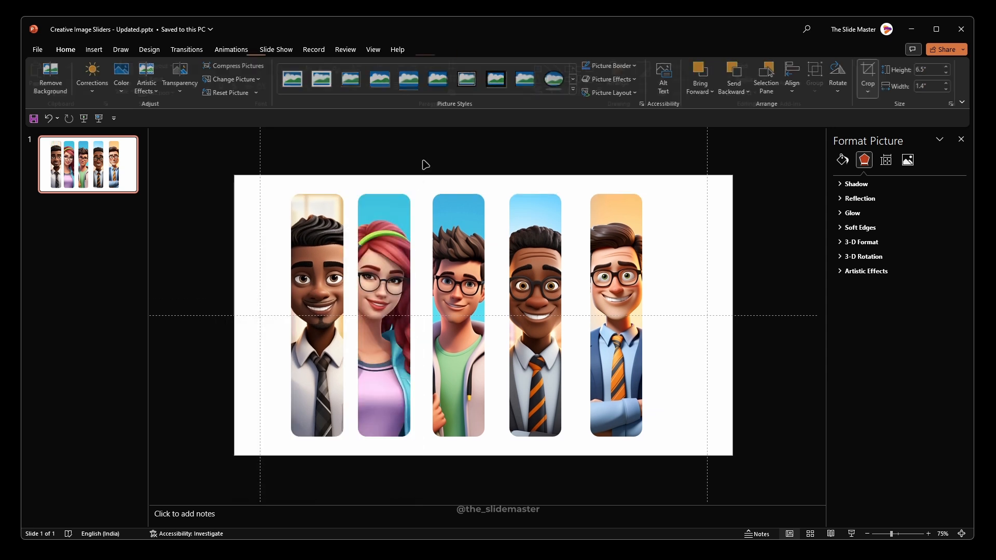
Step: Duplicate the first portrait, place the copy directly to its left, and replace its image with 3d-portrait-businessman (1).jpg
{"action": "left_click", "coordinate": [309, 260]}
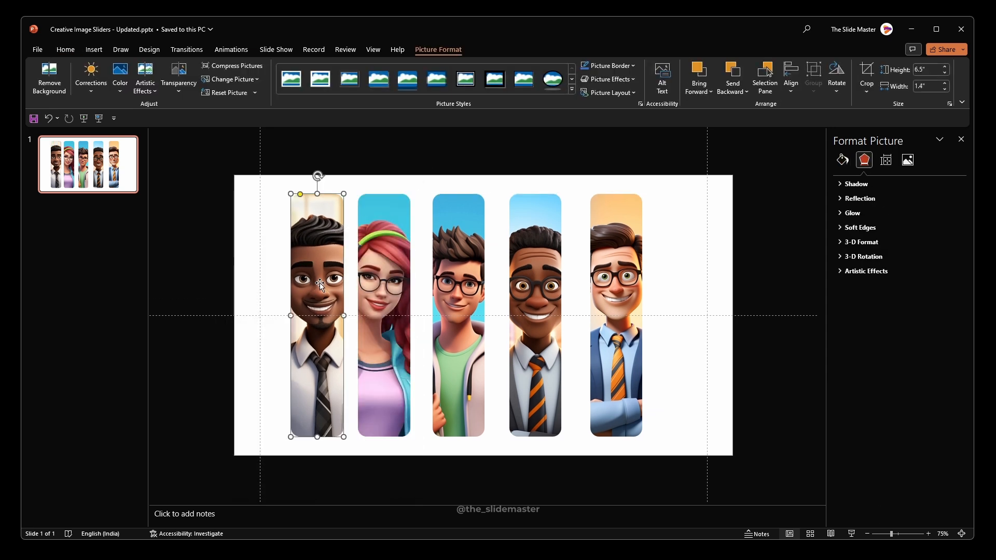
{"action": "key", "text": "ctrl+d"}
{"action": "left_click_drag", "start_coordinate": [319, 282], "coordinate": [274, 263]}
{"action": "right_click", "coordinate": [270, 248]}
{"action": "mouse_move", "coordinate": [311, 378]}
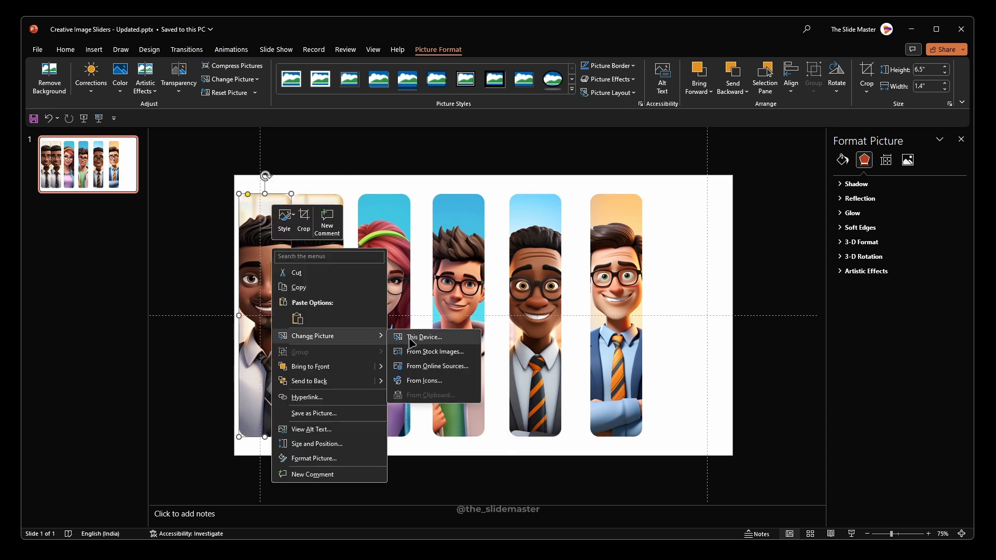
{"action": "left_click", "coordinate": [415, 399]}
{"action": "double_click", "coordinate": [146, 107]}
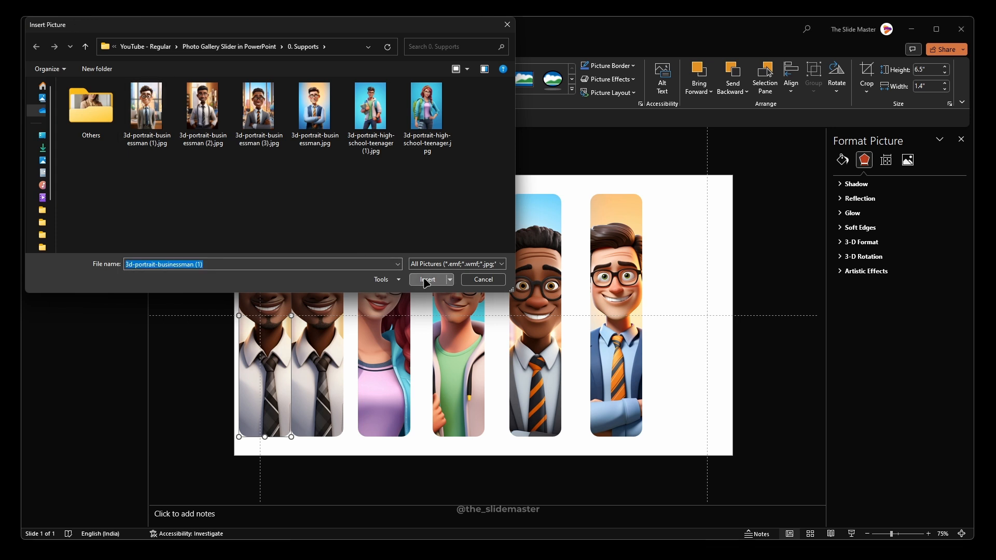
Step: Enlarge the new leftmost portrait's image within its crop frame and lower it so the face fits the strip
{"action": "left_click", "coordinate": [867, 73]}
{"action": "left_click_drag", "start_coordinate": [347, 437], "coordinate": [358, 456]}
{"action": "left_click_drag", "start_coordinate": [272, 259], "coordinate": [273, 281]}
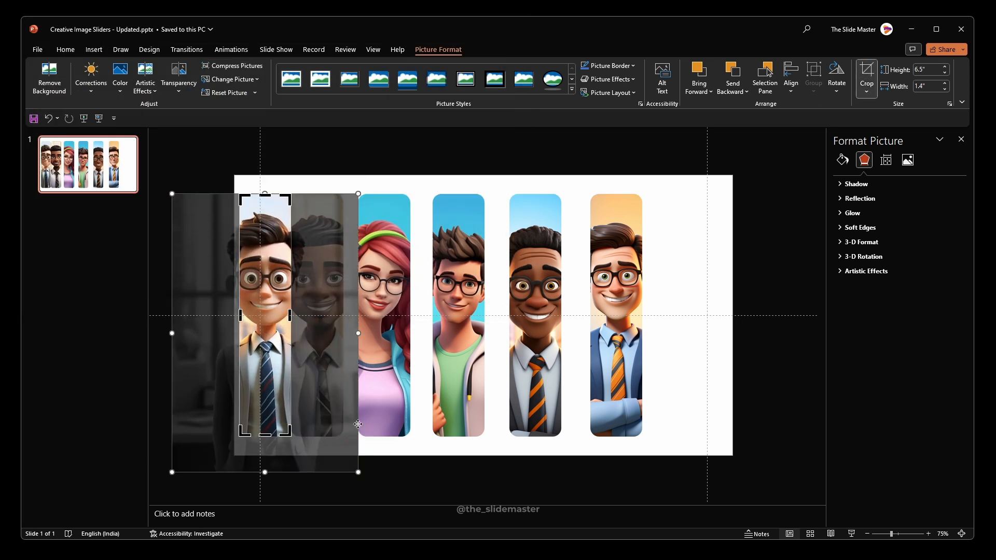
{"action": "left_click", "coordinate": [435, 177]}
Step: Spread the portraits out, with the first against the left guide, the last against the right guide and the other four between
{"action": "left_click_drag", "start_coordinate": [620, 292], "coordinate": [688, 292]}
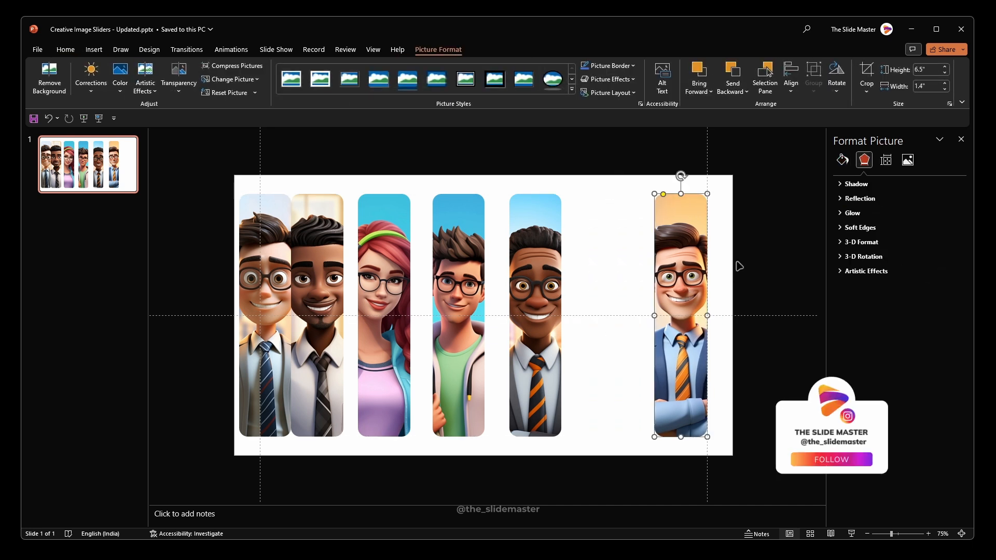
{"action": "left_click", "coordinate": [497, 306]}
{"action": "left_click_drag", "start_coordinate": [594, 451], "coordinate": [250, 154]}
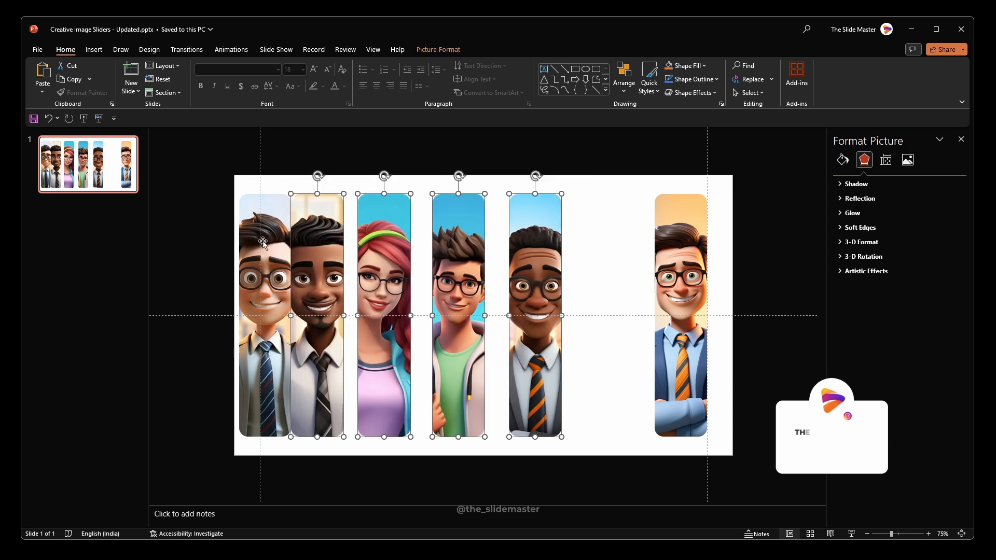
{"action": "left_click_drag", "start_coordinate": [314, 248], "coordinate": [367, 248]}
{"action": "left_click_drag", "start_coordinate": [260, 260], "coordinate": [281, 259]}
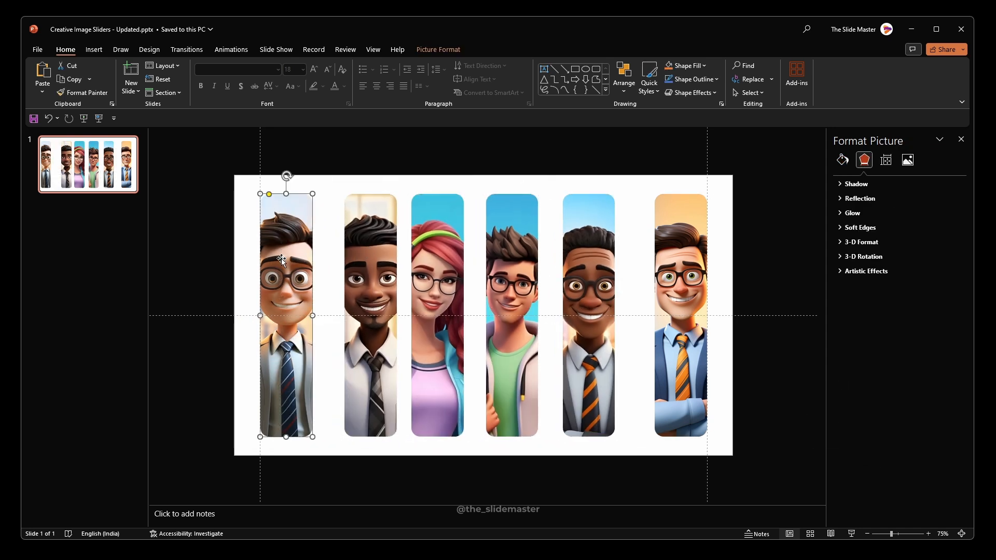
{"action": "left_click", "coordinate": [213, 167]}
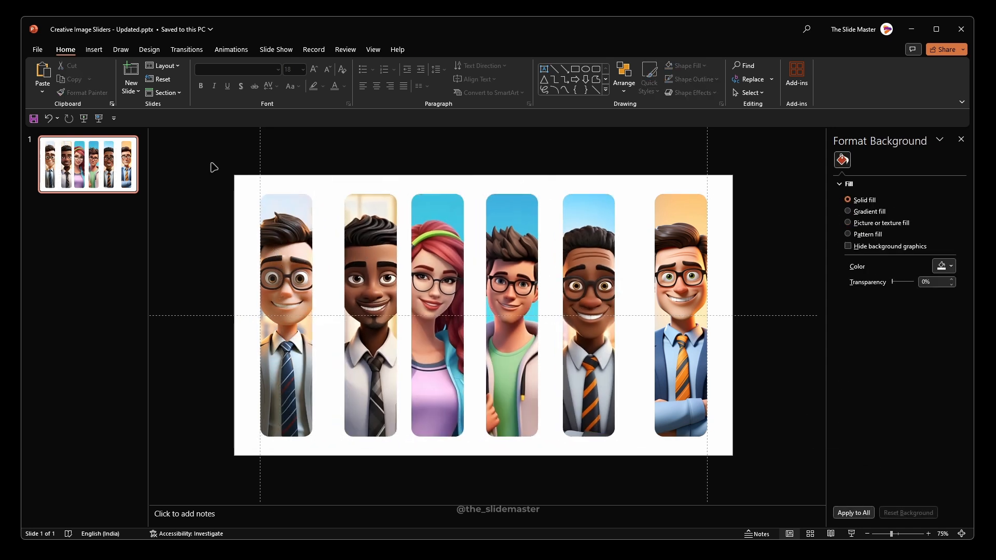
Step: Distribute all six portraits horizontally and align them to their middle
{"action": "left_click_drag", "start_coordinate": [202, 150], "coordinate": [753, 478]}
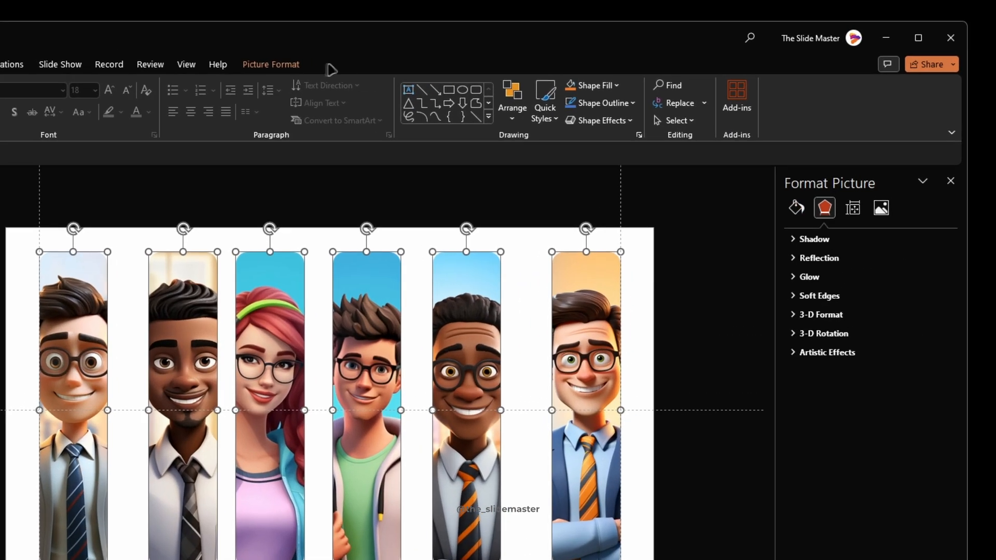
{"action": "left_click", "coordinate": [305, 65]}
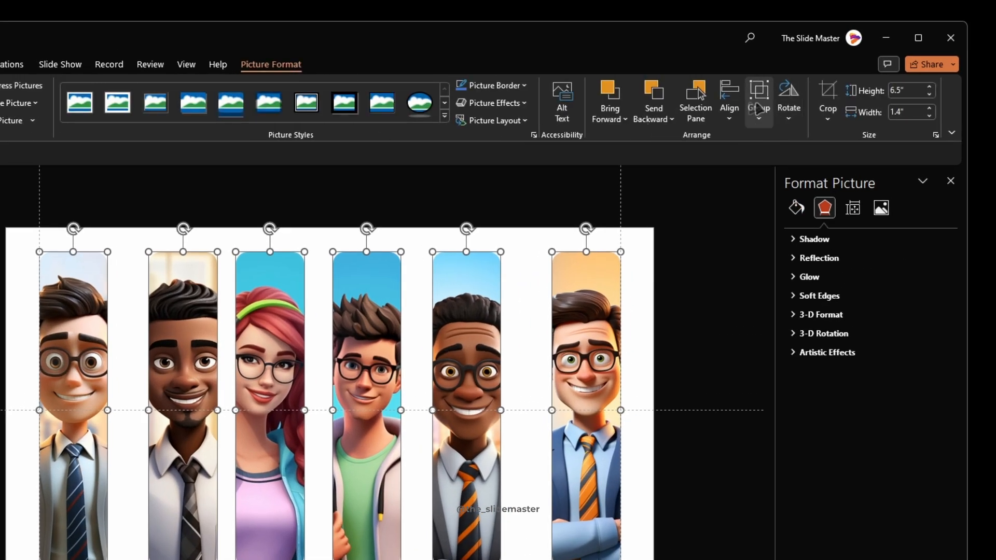
{"action": "left_click", "coordinate": [729, 101]}
{"action": "left_click", "coordinate": [769, 260]}
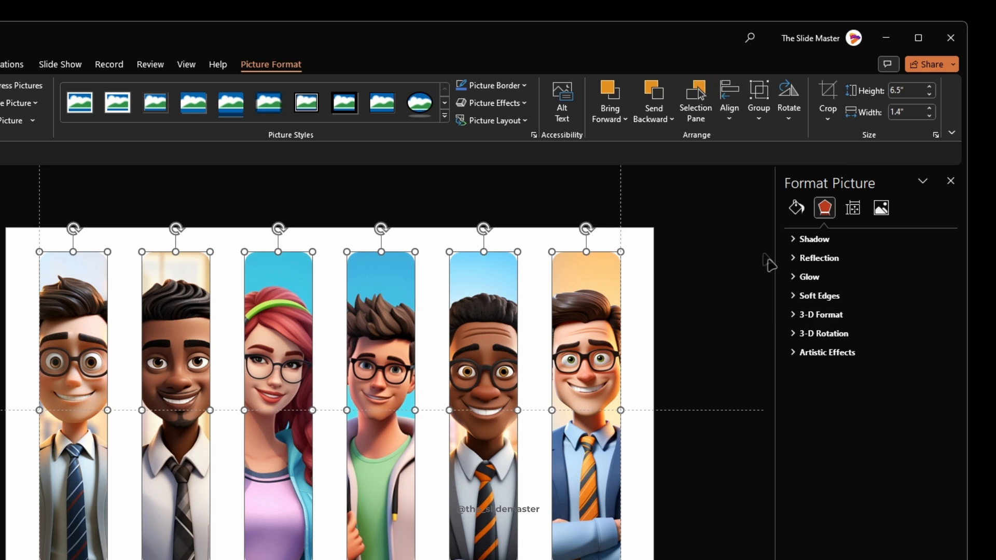
{"action": "left_click", "coordinate": [732, 113]}
{"action": "left_click", "coordinate": [757, 218]}
{"action": "left_click", "coordinate": [710, 325]}
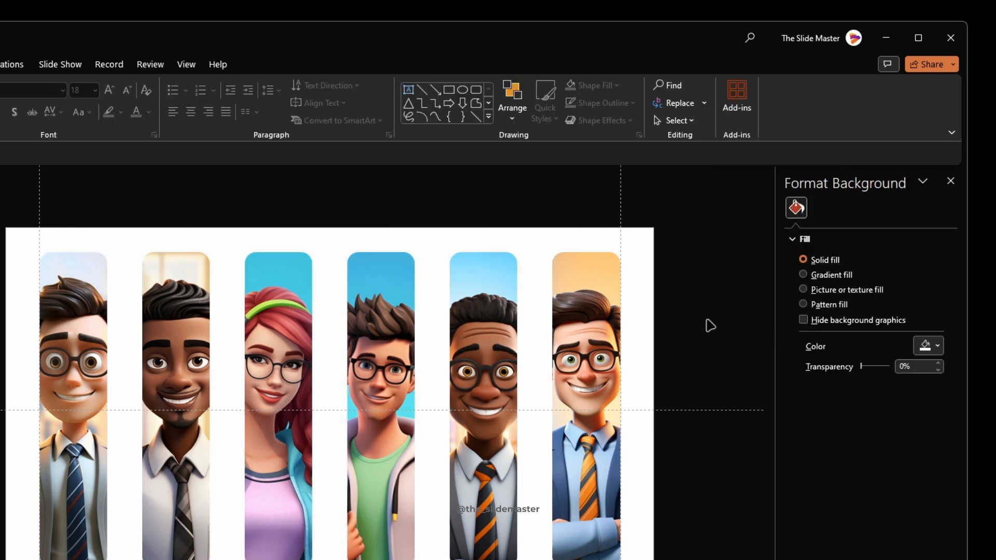
Step: Add a text box over the woman's portrait with a first name in capitals, using the font Bold and centred alignment
{"action": "left_click", "coordinate": [409, 91]}
{"action": "left_click_drag", "start_coordinate": [228, 252], "coordinate": [396, 309]}
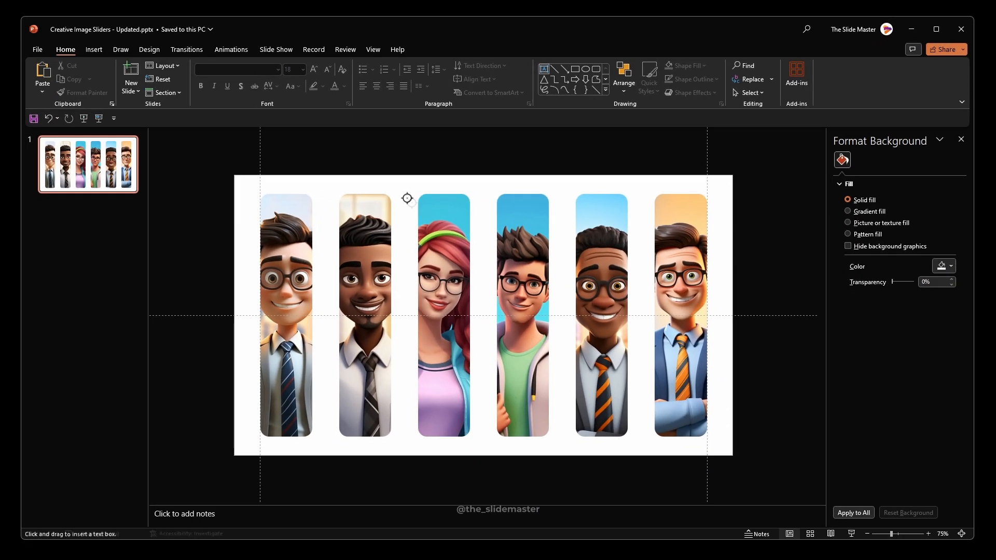
{"action": "type", "text": "JANE"}
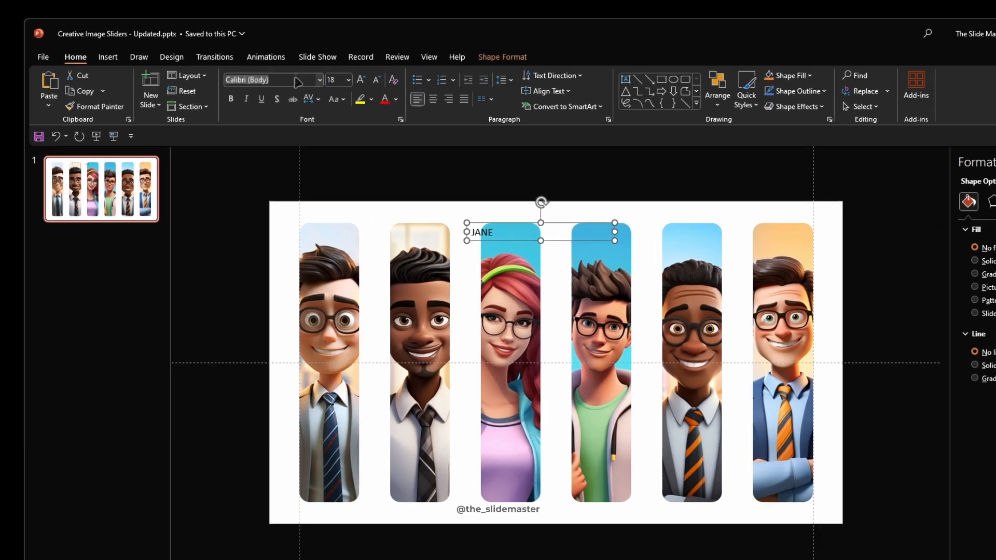
{"action": "left_click", "coordinate": [256, 69]}
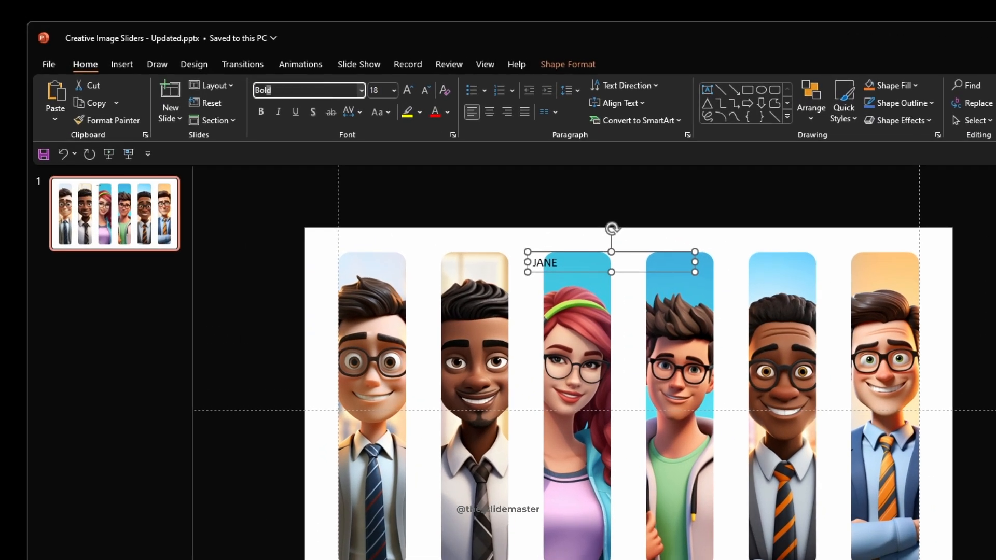
{"action": "key", "text": "Tab"}
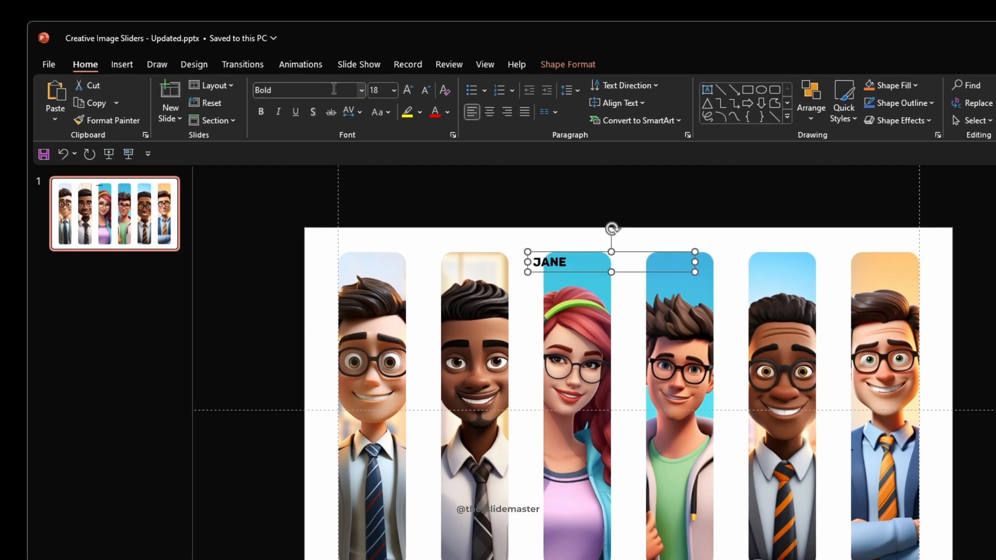
{"action": "left_click", "coordinate": [490, 112]}
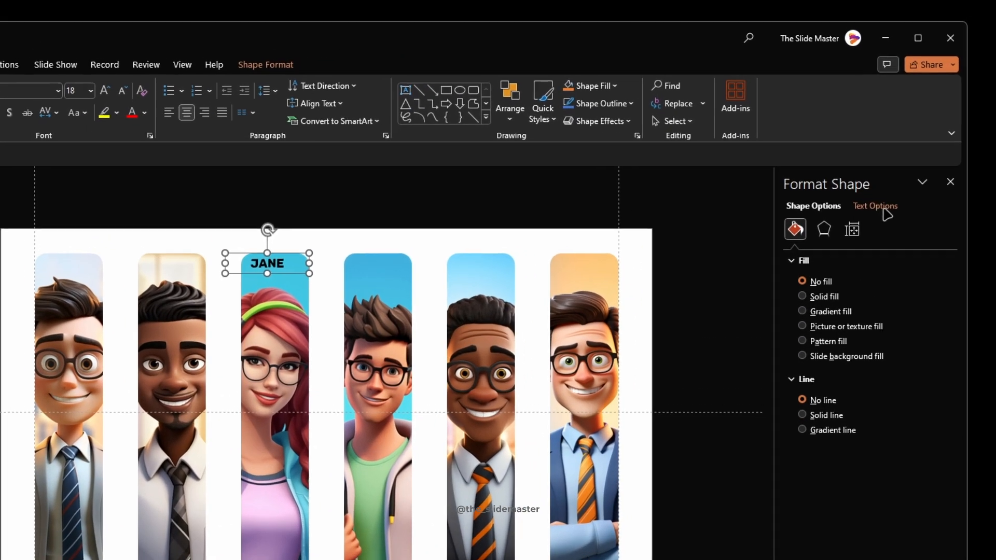
Step: Give the name text a solid white fill and a solid black outline
{"action": "left_click", "coordinate": [882, 208]}
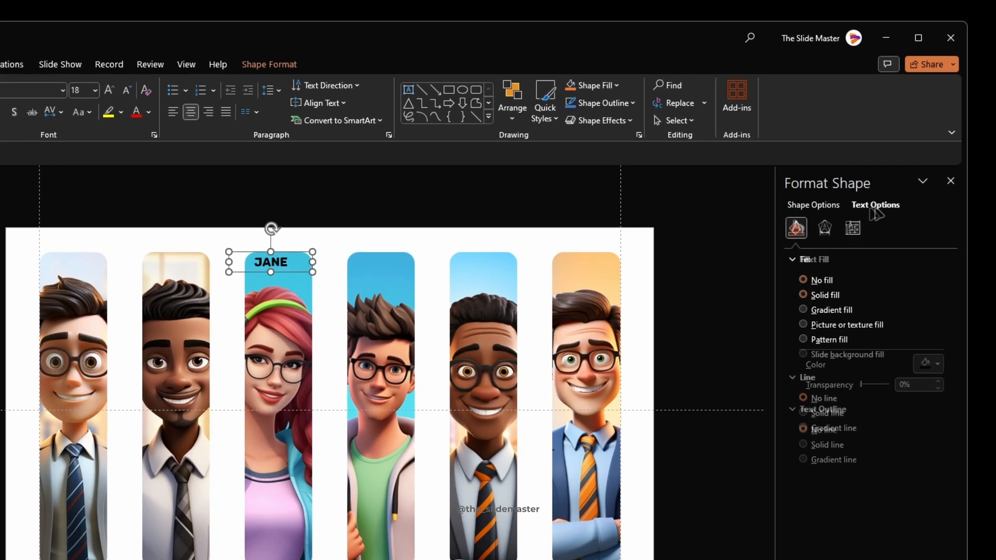
{"action": "left_click", "coordinate": [926, 365]}
{"action": "left_click", "coordinate": [883, 401]}
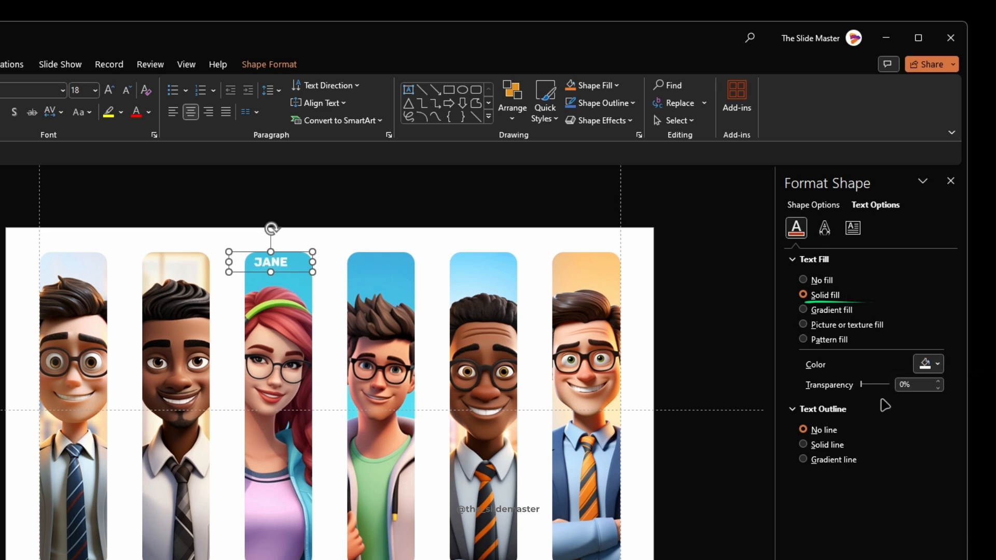
{"action": "left_click", "coordinate": [823, 449]}
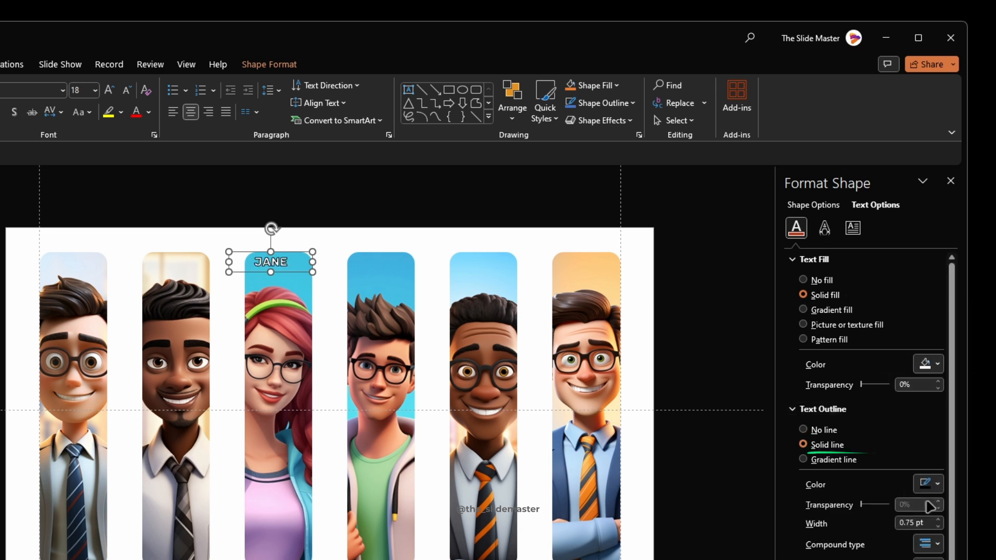
{"action": "left_click", "coordinate": [936, 486]}
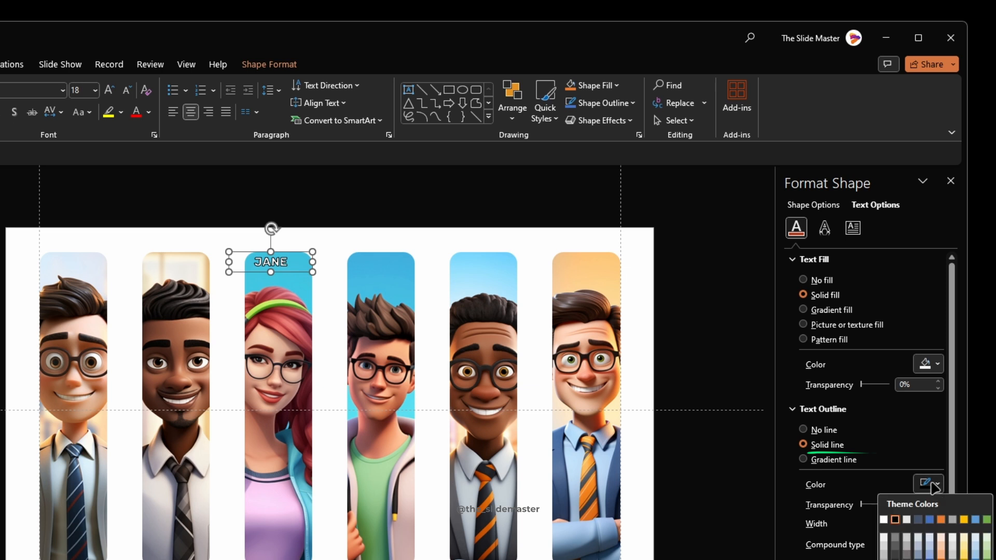
{"action": "left_click", "coordinate": [896, 520]}
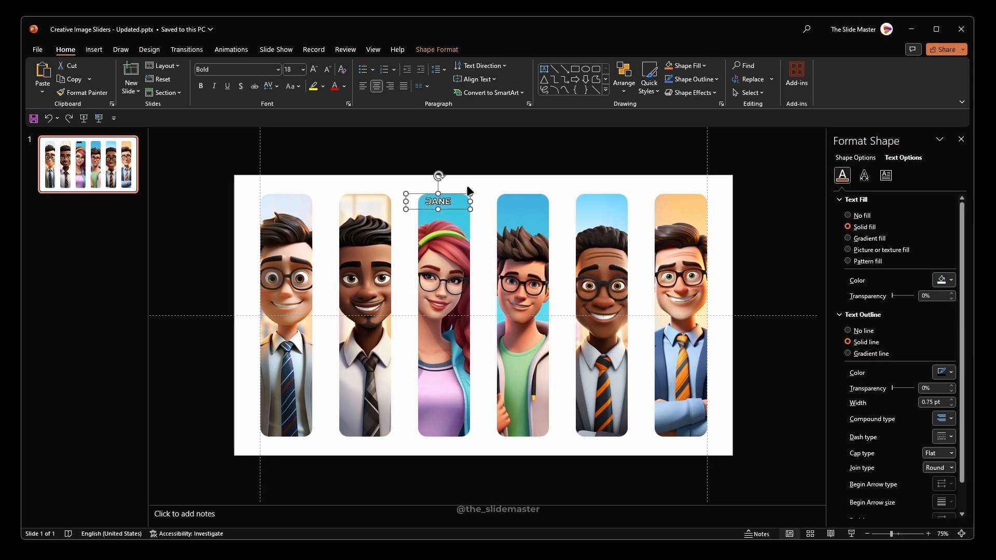
Step: Rotate the name label left 90° and place it at the lower left of the first portrait
{"action": "left_click", "coordinate": [430, 49]}
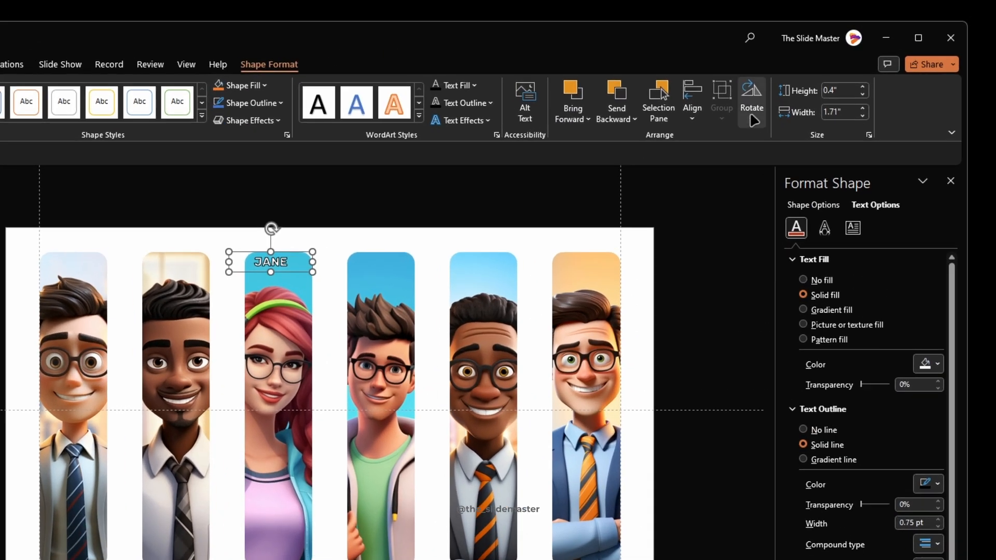
{"action": "left_click", "coordinate": [754, 121]}
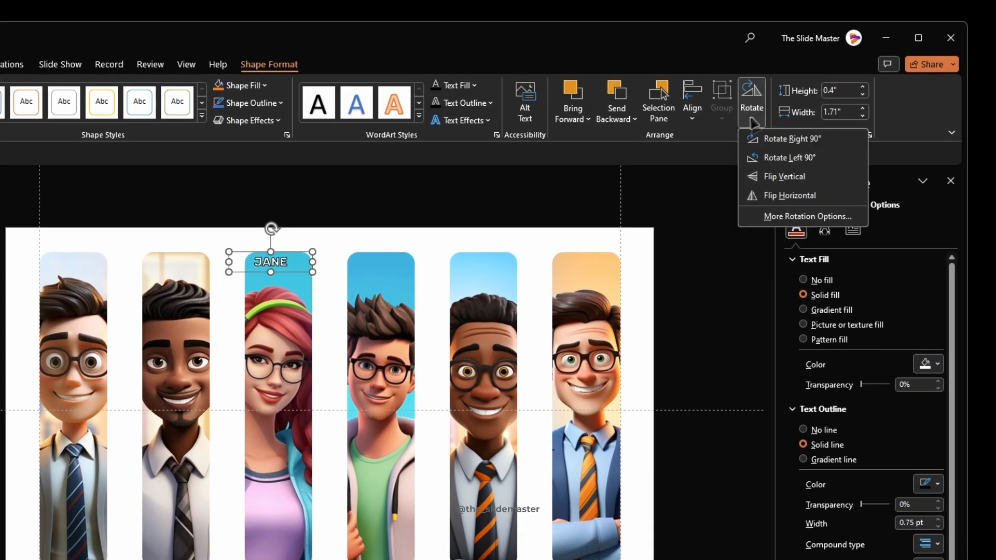
{"action": "left_click", "coordinate": [767, 158]}
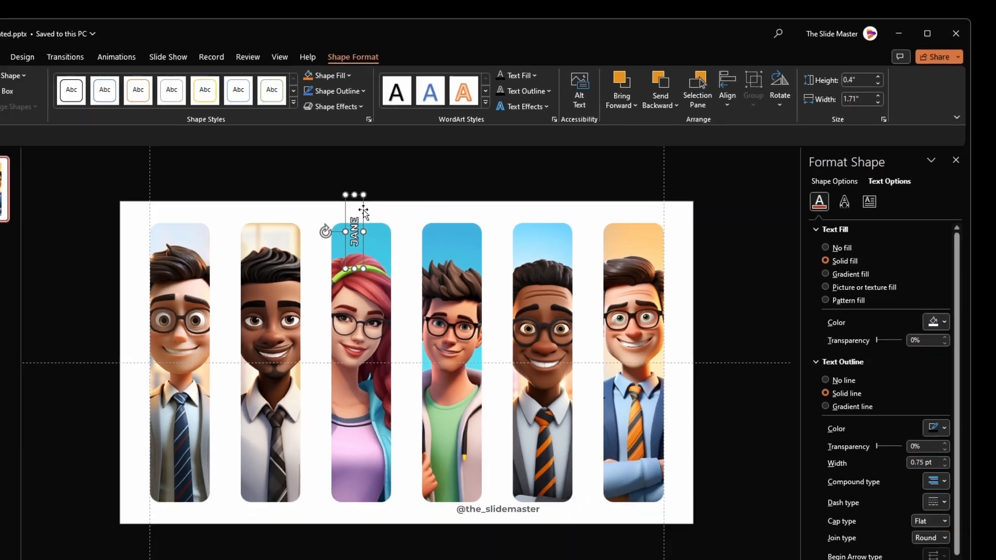
{"action": "left_click_drag", "start_coordinate": [270, 262], "coordinate": [62, 502]}
{"action": "left_click_drag", "start_coordinate": [277, 386], "coordinate": [281, 387]}
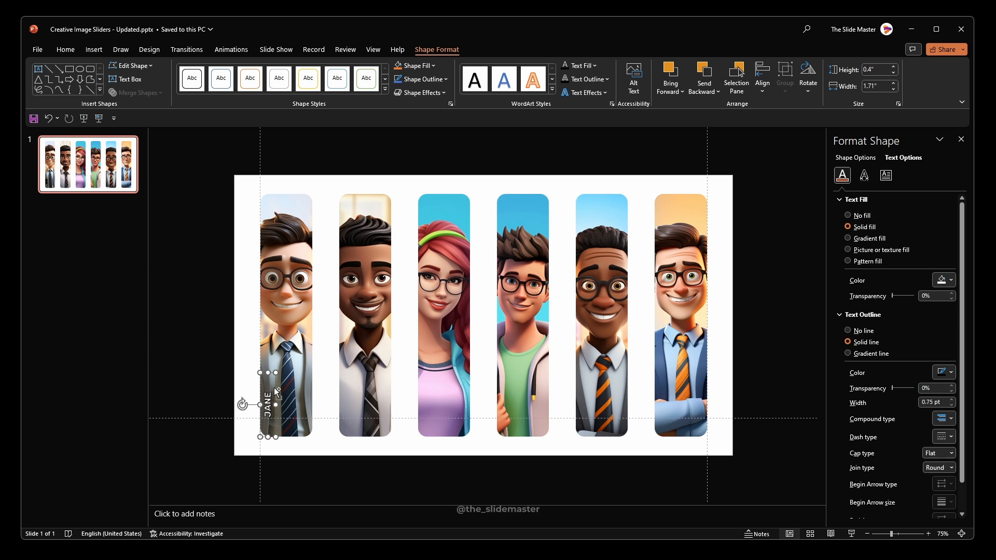
Step: Duplicate the vertical name label onto the other five portraits, each at the same lower-left position
{"action": "key", "text": "ctrl+d"}
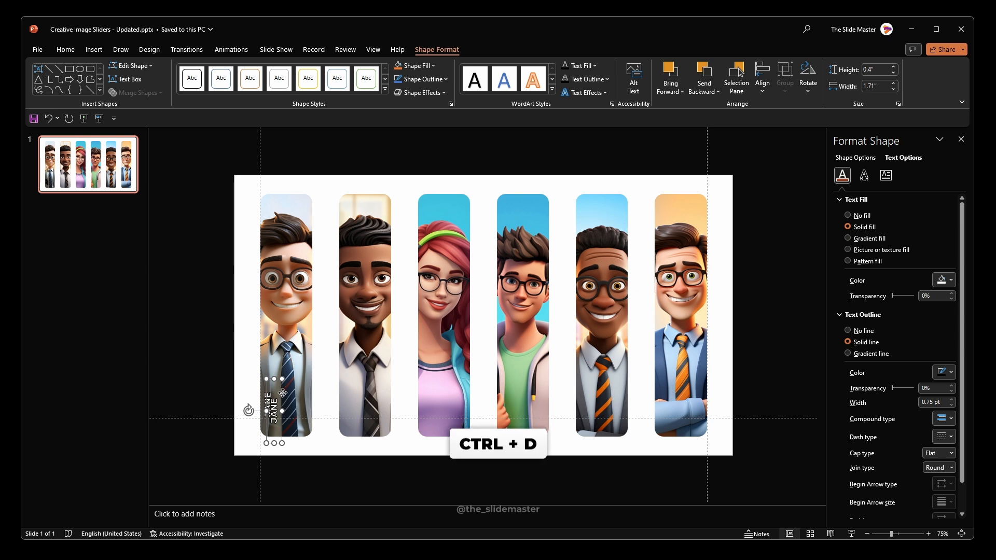
{"action": "left_click_drag", "start_coordinate": [282, 393], "coordinate": [356, 385]}
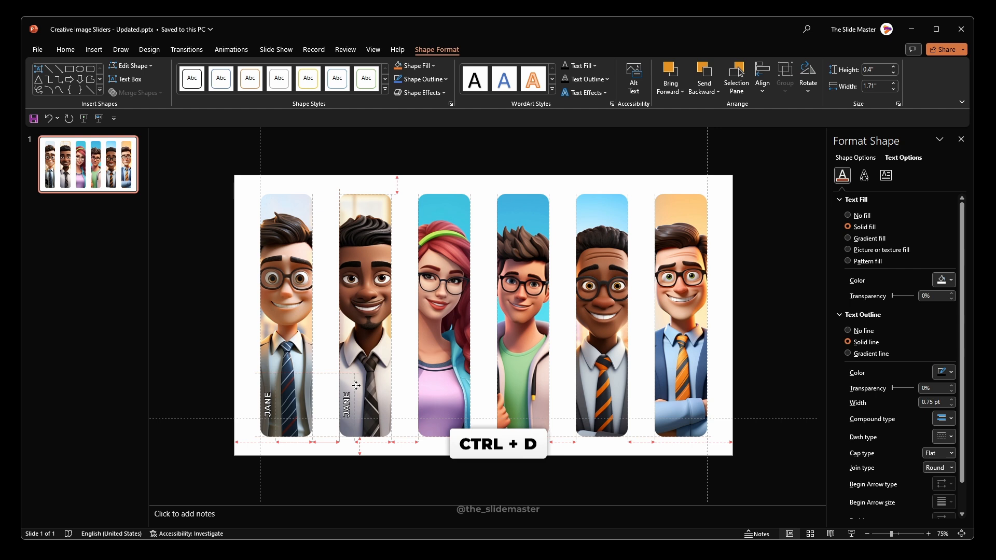
{"action": "left_click_drag", "start_coordinate": [356, 385], "coordinate": [357, 387]}
{"action": "key", "text": "ctrl+d"}
{"action": "key", "text": "ctrl+d"}
{"action": "key", "text": "ctrl+d"}
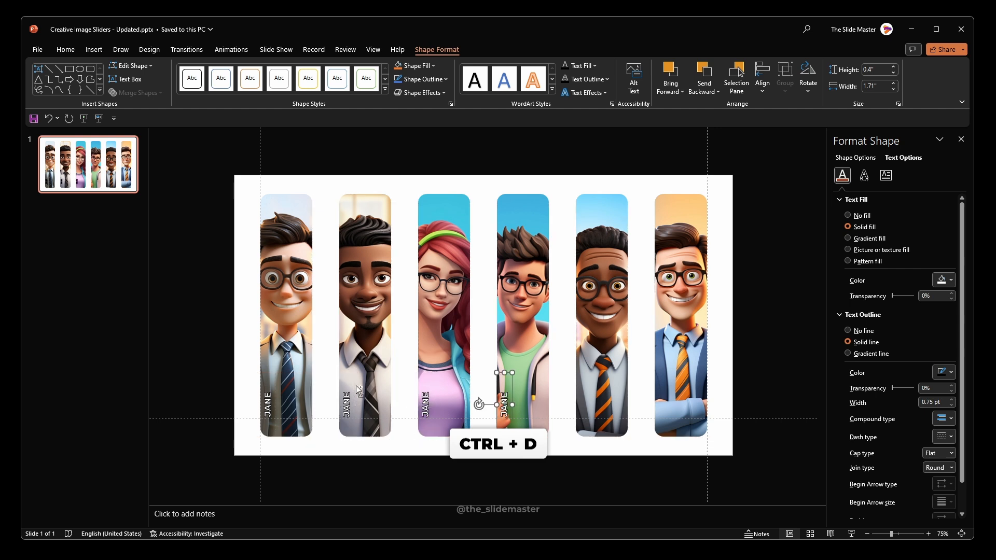
{"action": "key", "text": "ctrl+d"}
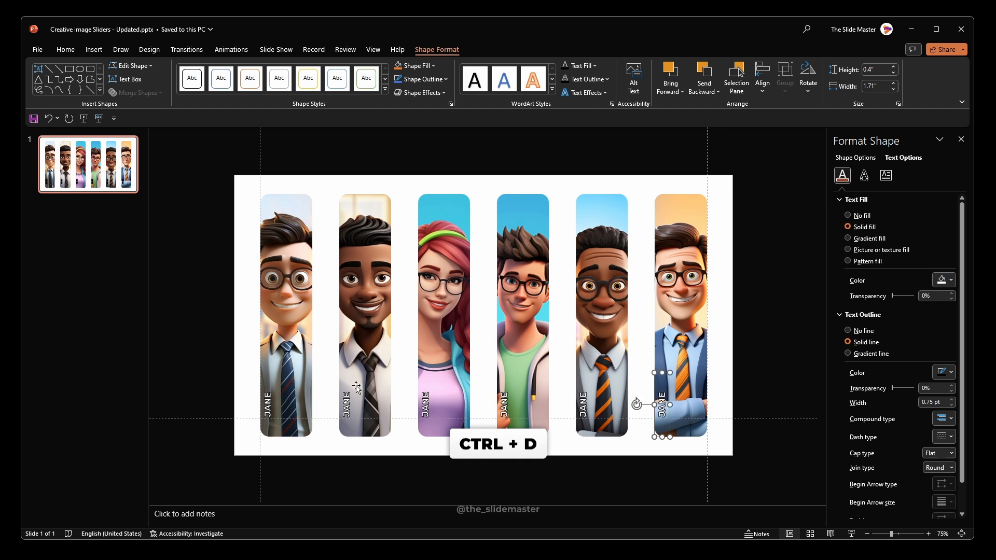
Step: Replace the name labels on the second to sixth portraits with five different names in capitals
{"action": "left_click", "coordinate": [349, 409]}
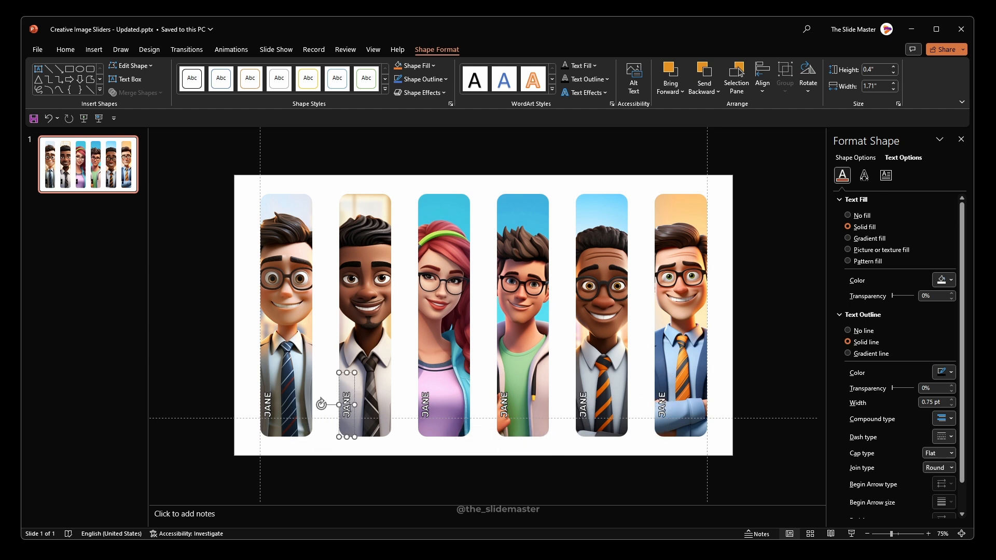
{"action": "type", "text": "DAVID"}
{"action": "double_click", "coordinate": [426, 405]}
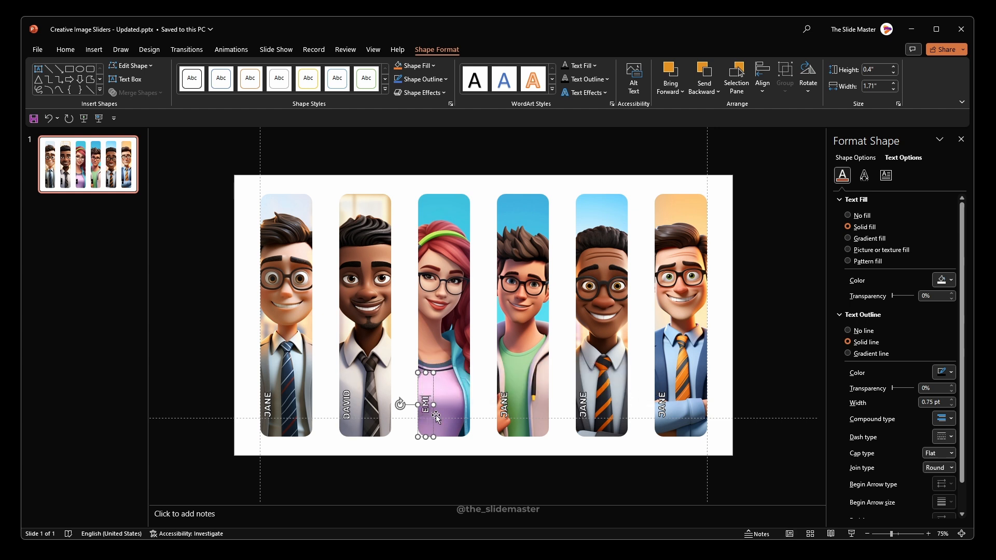
{"action": "type", "text": "EMILY"}
{"action": "double_click", "coordinate": [504, 405]}
{"action": "type", "text": "SMITH"}
{"action": "double_click", "coordinate": [583, 400]}
{"action": "type", "text": "JACK"}
{"action": "double_click", "coordinate": [662, 404]}
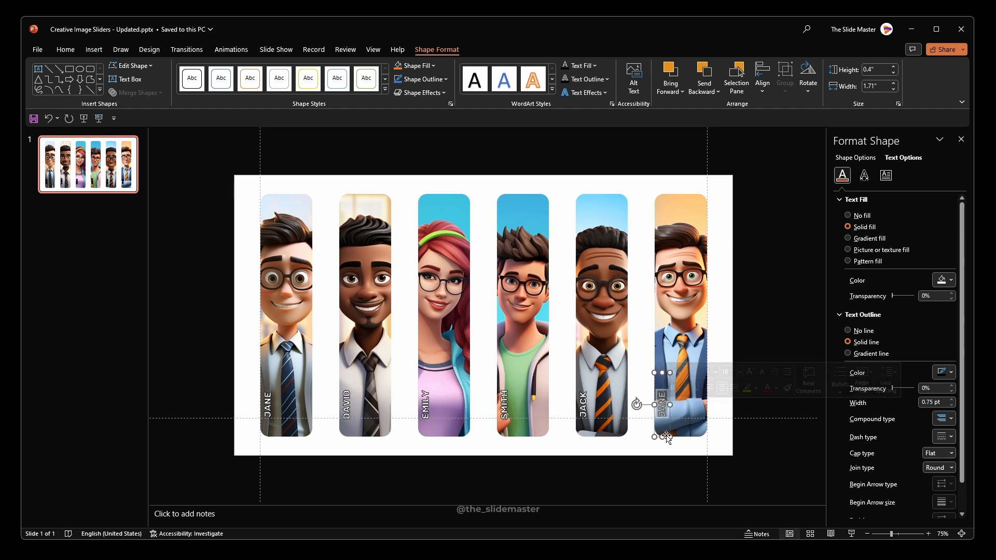
{"action": "type", "text": "JOHN"}
{"action": "left_click", "coordinate": [612, 474]}
Step: Nudge the name labels on the fourth, third and second portraits slightly upward
{"action": "left_click", "coordinate": [505, 405]}
{"action": "key", "text": "Up"}
{"action": "key", "text": "Up"}
{"action": "left_click", "coordinate": [425, 406]}
{"action": "left_click", "coordinate": [435, 410]}
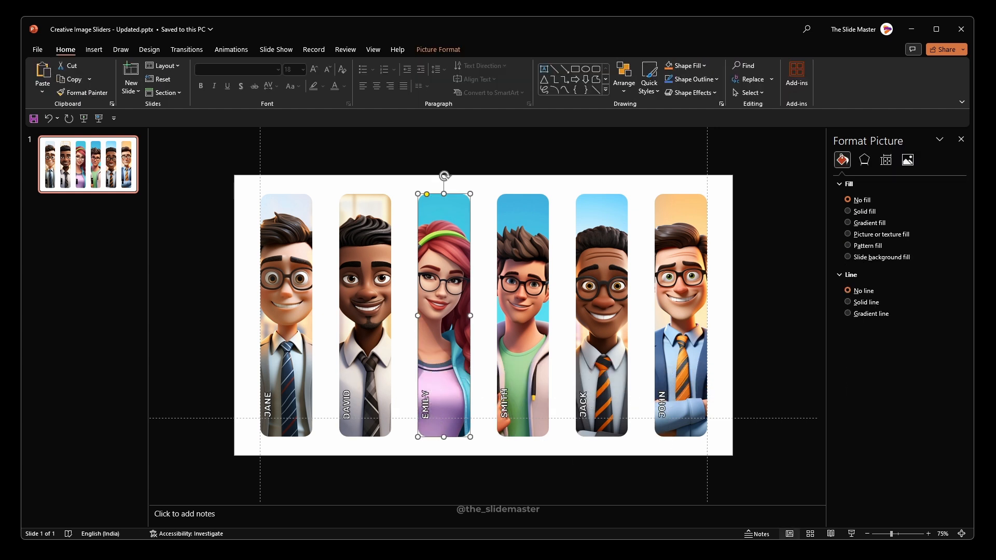
{"action": "left_click", "coordinate": [425, 404]}
{"action": "key", "text": "Up"}
{"action": "key", "text": "Up"}
{"action": "left_click", "coordinate": [347, 406]}
{"action": "key", "text": "Up"}
{"action": "key", "text": "Up"}
{"action": "left_click", "coordinate": [381, 460]}
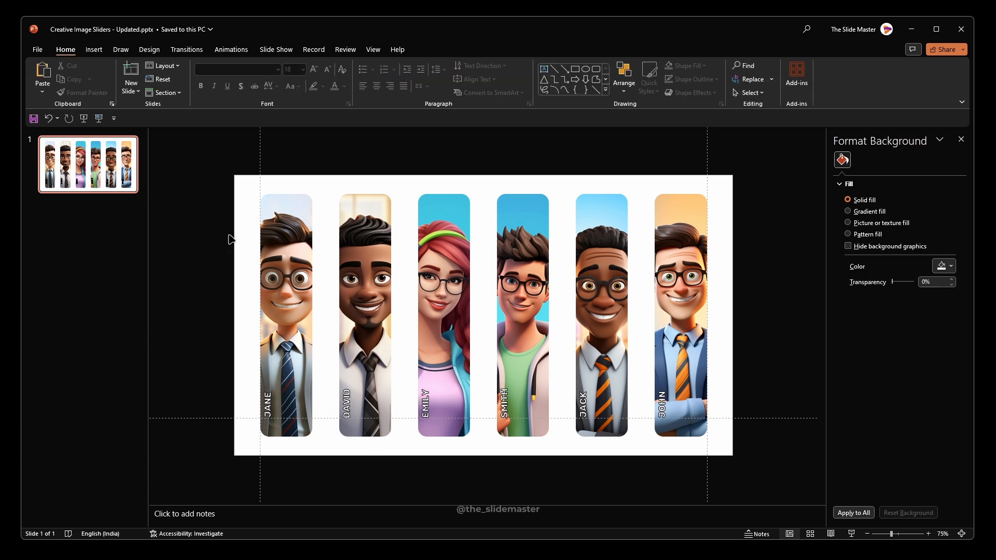
Step: Group each of the six portraits with its own name label
{"action": "left_click_drag", "start_coordinate": [230, 180], "coordinate": [338, 463]}
{"action": "key", "text": "ctrl+g"}
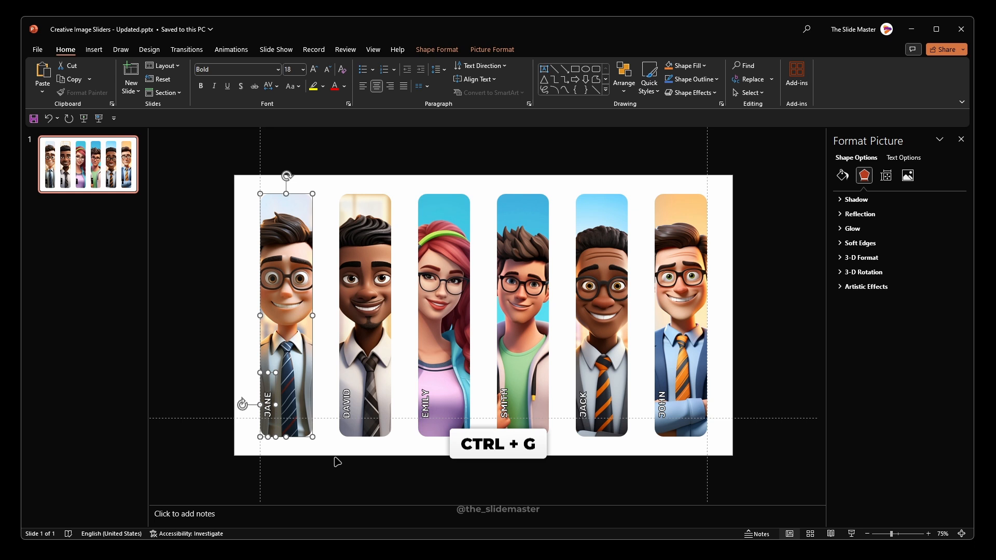
{"action": "left_click_drag", "start_coordinate": [324, 178], "coordinate": [407, 481]}
{"action": "key", "text": "ctrl+g"}
{"action": "left_click_drag", "start_coordinate": [400, 167], "coordinate": [489, 456]}
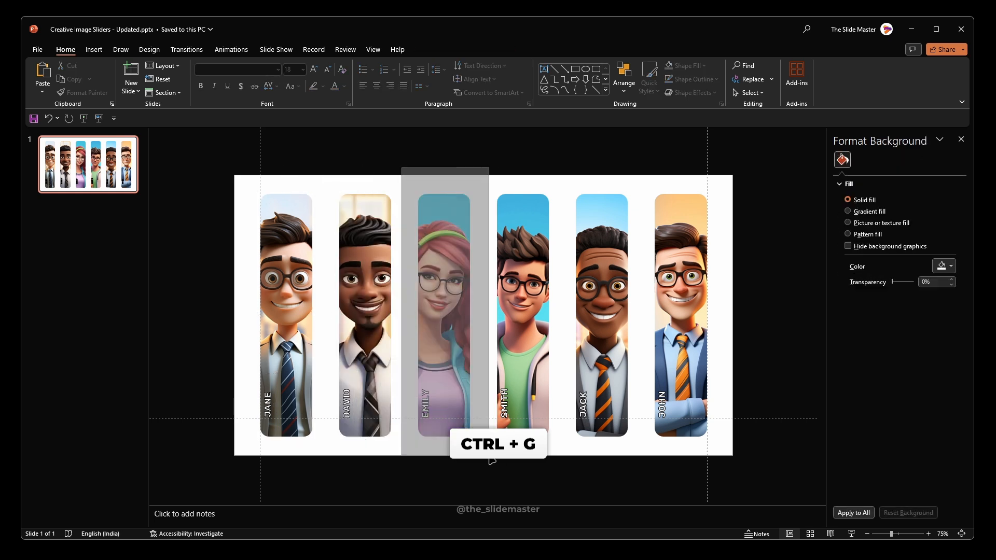
{"action": "key", "text": "ctrl+g"}
{"action": "left_click_drag", "start_coordinate": [482, 165], "coordinate": [569, 474]}
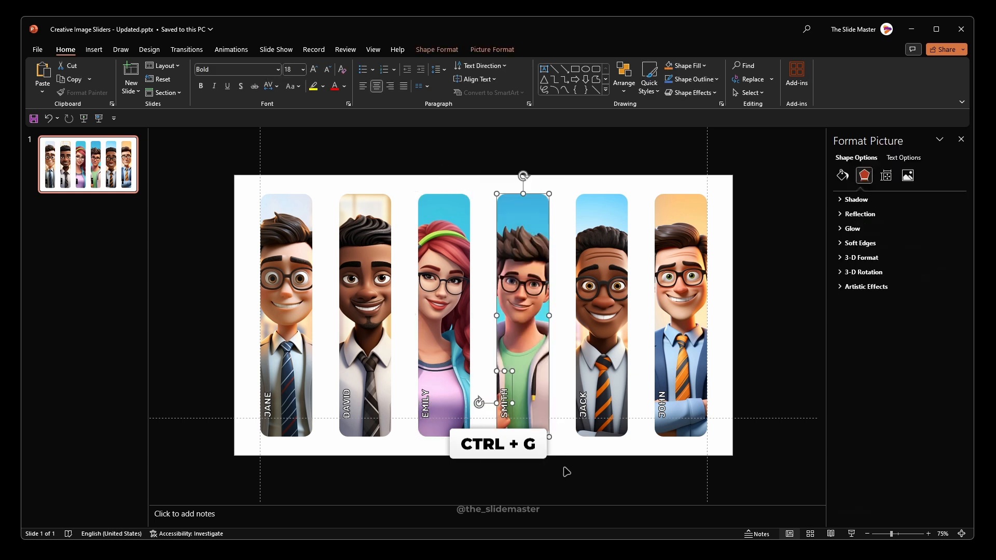
{"action": "key", "text": "ctrl+g"}
{"action": "left_click_drag", "start_coordinate": [568, 166], "coordinate": [639, 478]}
{"action": "key", "text": "ctrl+g"}
{"action": "left_click_drag", "start_coordinate": [634, 167], "coordinate": [745, 484]}
{"action": "key", "text": "ctrl+g"}
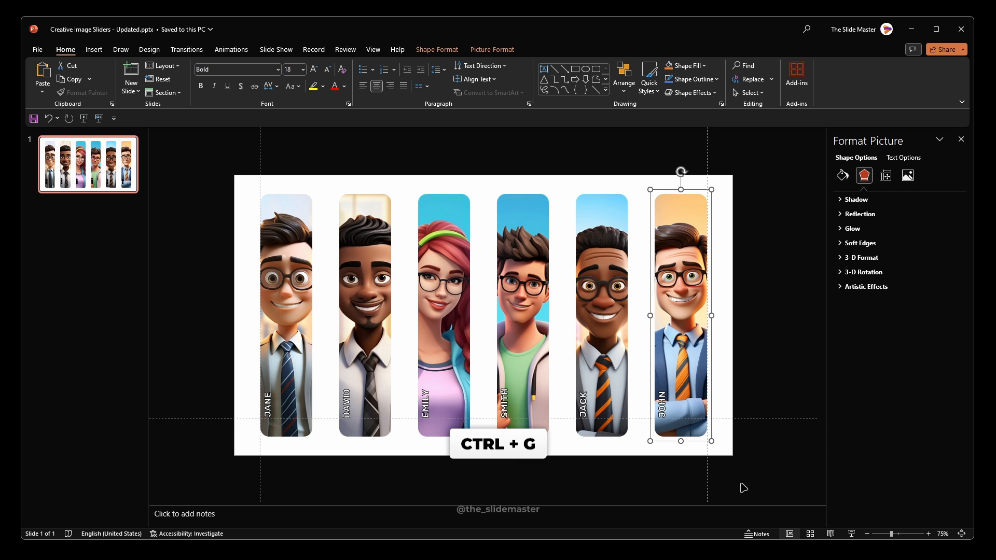
{"action": "left_click", "coordinate": [728, 332]}
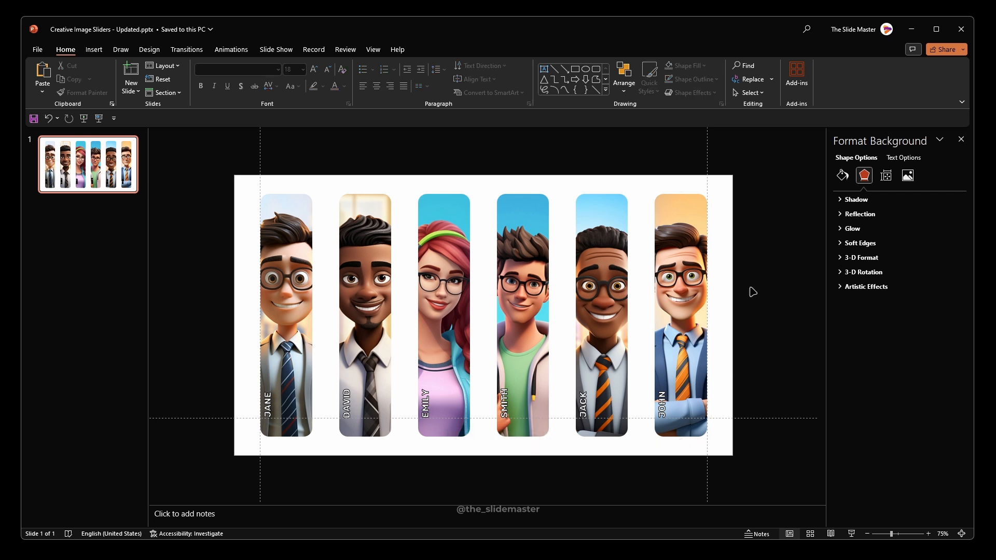
Step: Add a blank slide after the portrait slide and duplicate it to fill slides 2 to 7
{"action": "left_click", "coordinate": [82, 229]}
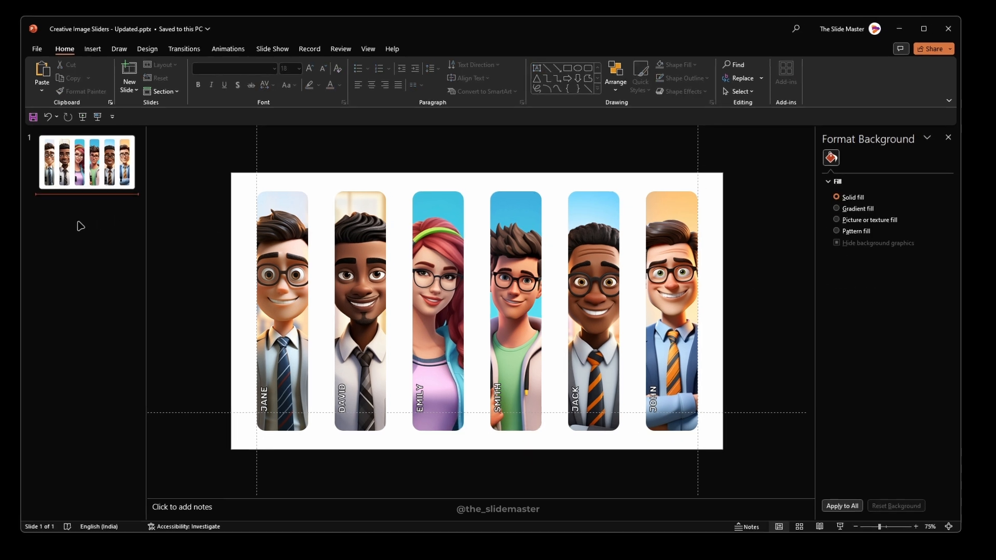
{"action": "right_click", "coordinate": [82, 229]}
{"action": "left_click", "coordinate": [116, 278]}
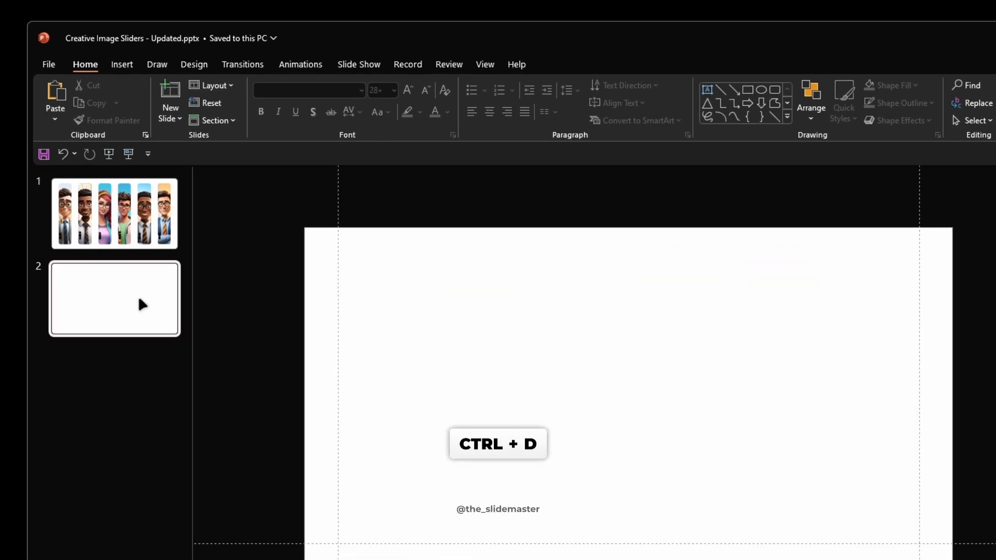
{"action": "left_click", "coordinate": [117, 312]}
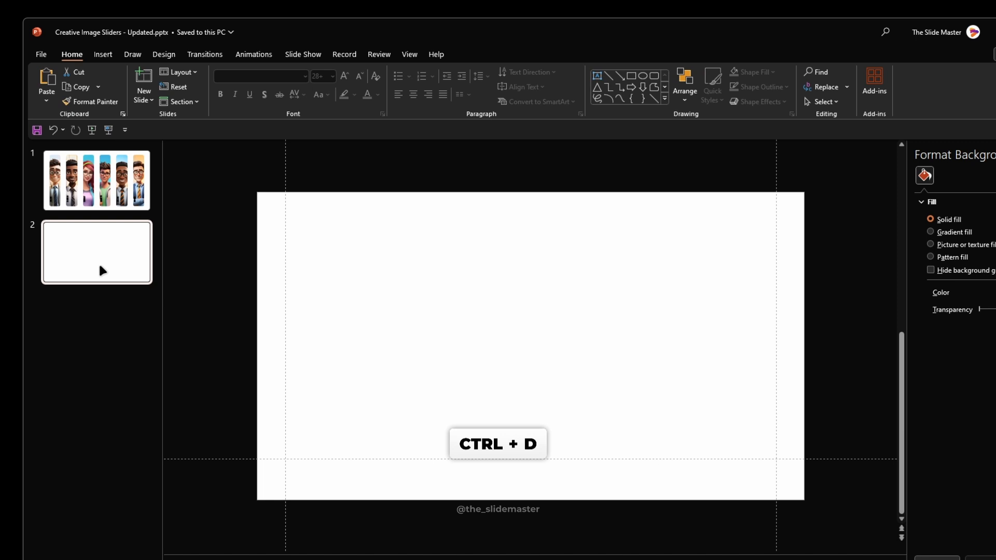
{"action": "key", "text": "ctrl+d"}
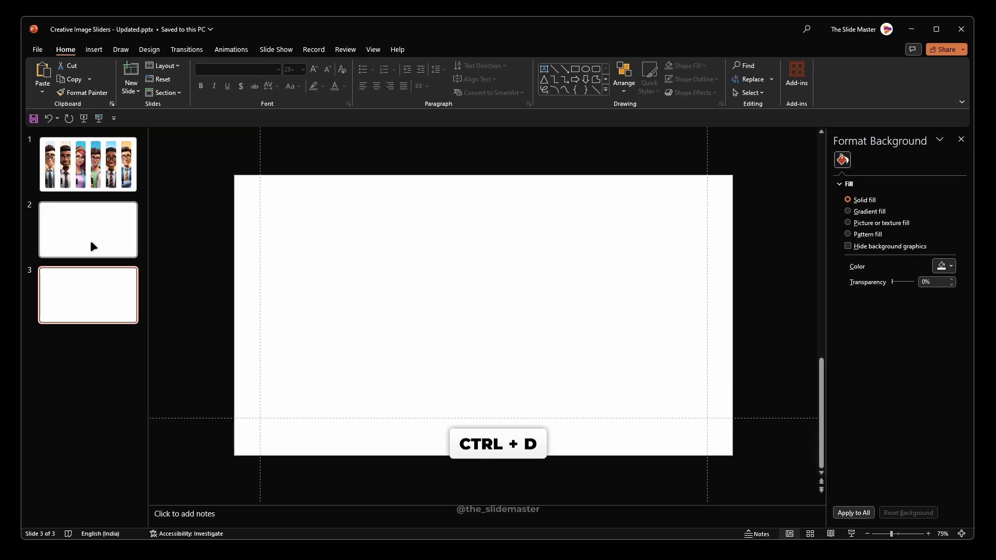
{"action": "key", "text": "ctrl+d"}
{"action": "key", "text": "ctrl+d"}
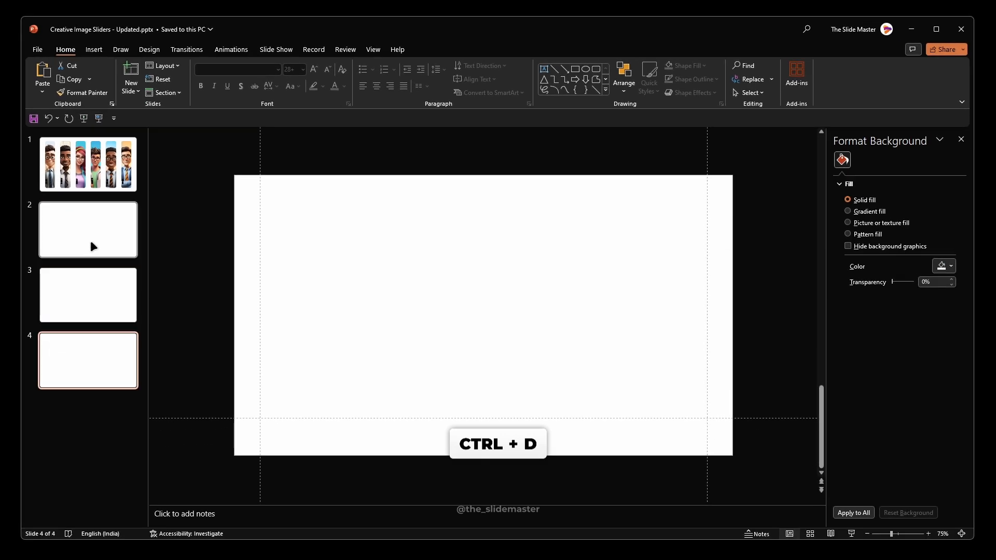
{"action": "key", "text": "ctrl+d"}
{"action": "key", "text": "ctrl+d"}
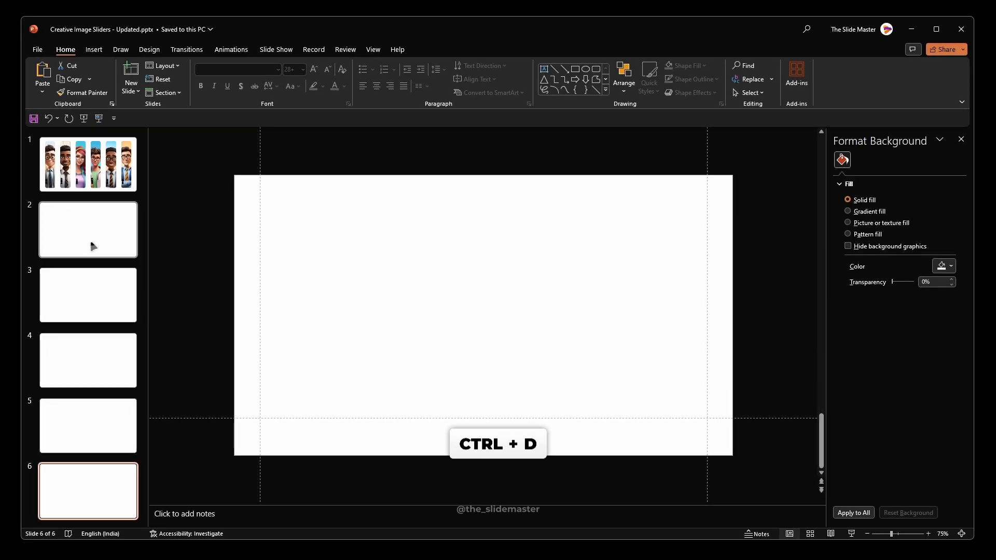
Step: On slide 1, give the first portrait's picture a mouse-over action that hyperlinks to Slide 2
{"action": "left_click", "coordinate": [83, 161]}
{"action": "left_click", "coordinate": [270, 241]}
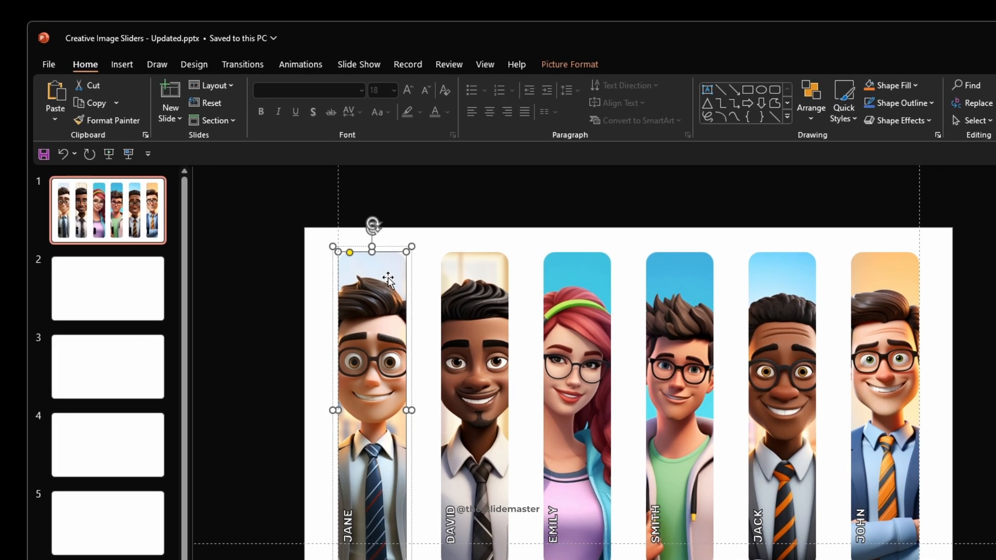
{"action": "left_click", "coordinate": [125, 65]}
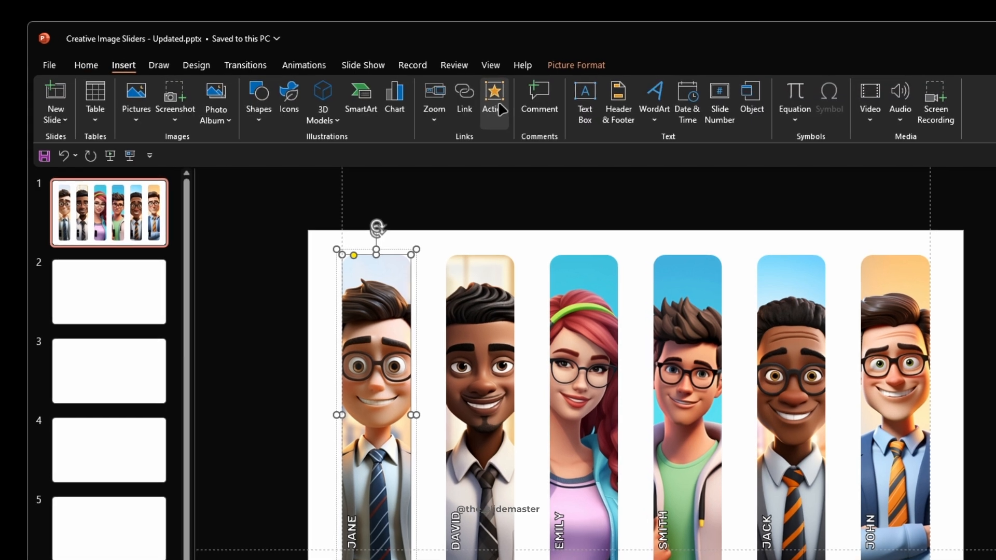
{"action": "left_click", "coordinate": [490, 102]}
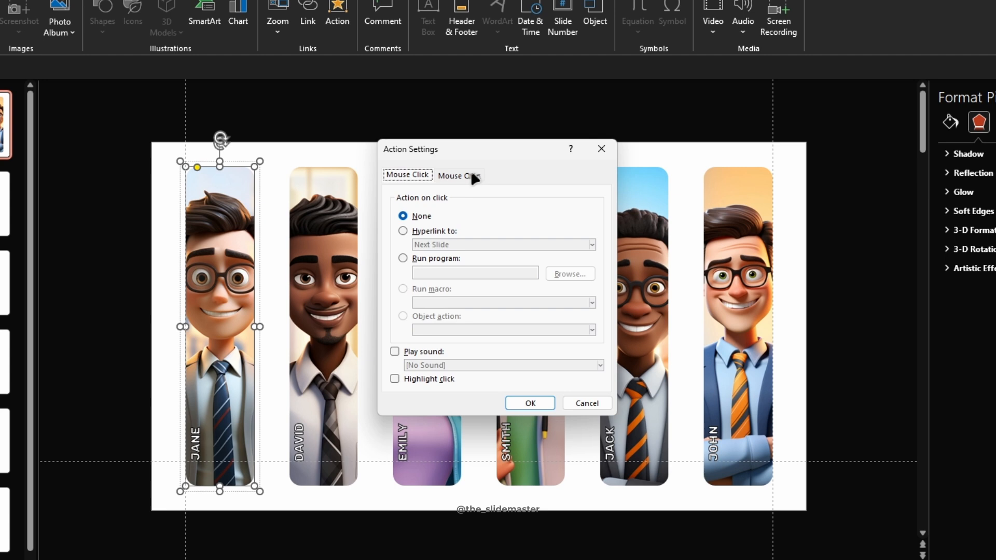
{"action": "left_click", "coordinate": [472, 202]}
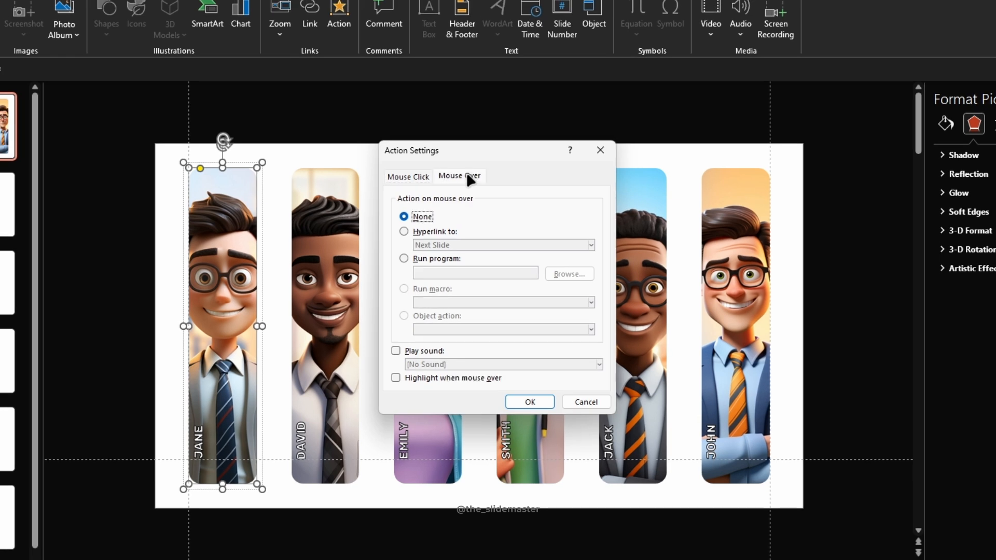
{"action": "left_click", "coordinate": [427, 233]}
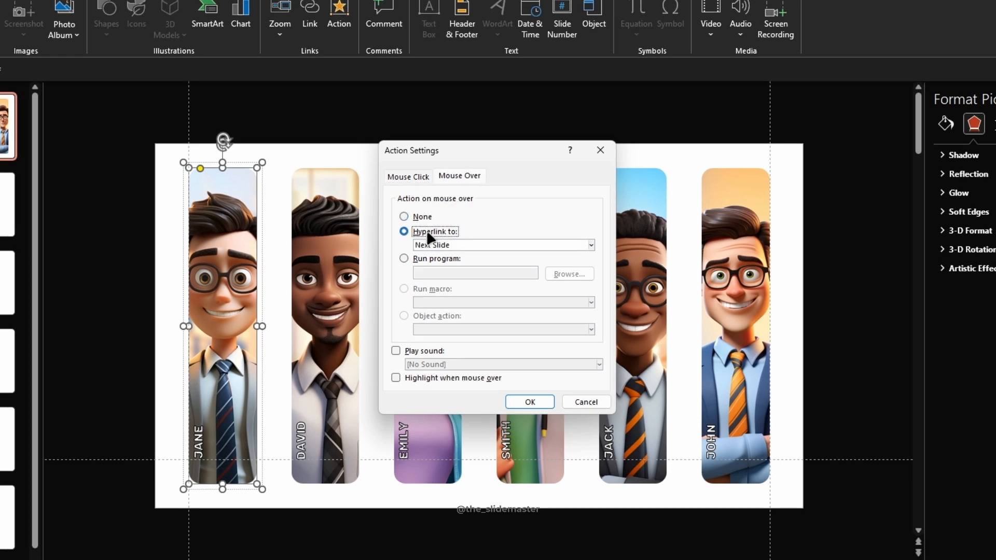
{"action": "left_click", "coordinate": [473, 245]}
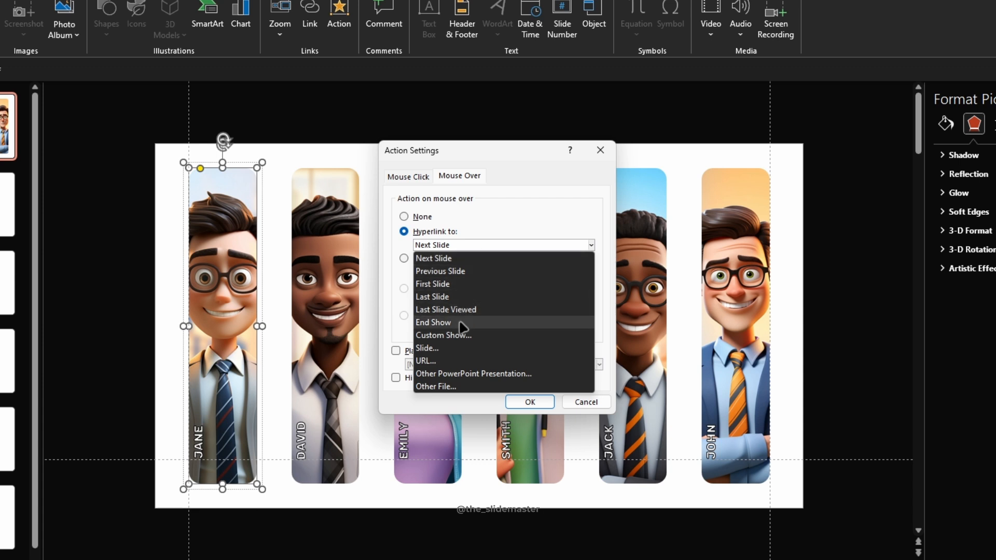
{"action": "left_click", "coordinate": [457, 350]}
{"action": "left_click", "coordinate": [384, 232]}
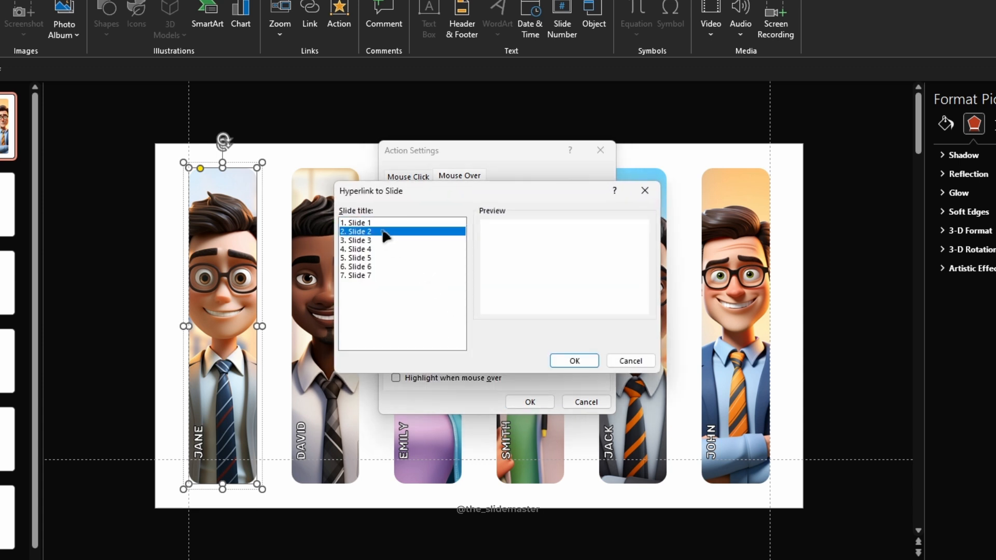
{"action": "left_click", "coordinate": [575, 361]}
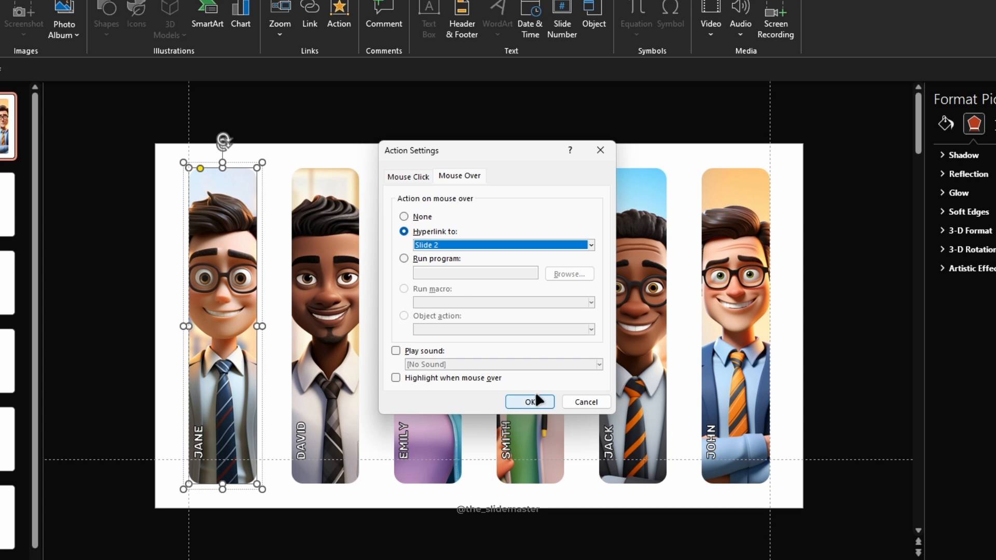
{"action": "left_click", "coordinate": [532, 399]}
Step: Give the second portrait's picture a mouse-over action that hyperlinks to Slide 3
{"action": "left_click", "coordinate": [326, 311]}
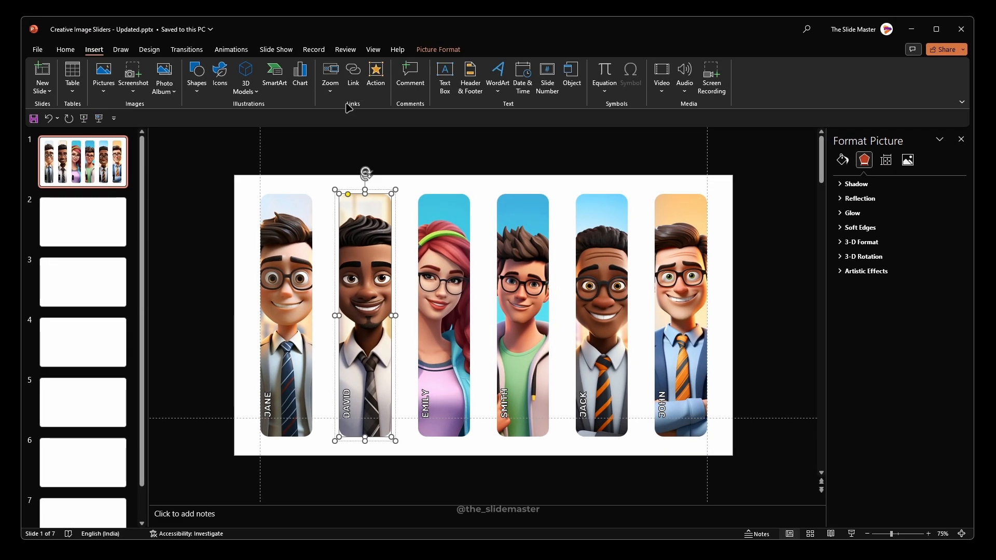
{"action": "left_click", "coordinate": [339, 15]}
{"action": "left_click", "coordinate": [469, 201]}
{"action": "left_click", "coordinate": [445, 245]}
{"action": "left_click", "coordinate": [503, 253]}
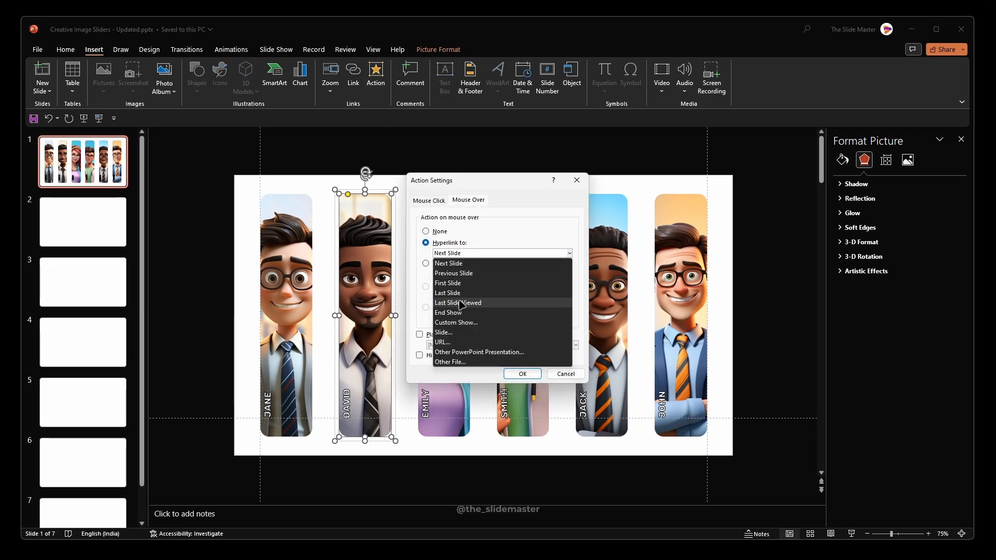
{"action": "left_click", "coordinate": [459, 332]}
{"action": "left_click", "coordinate": [402, 249]}
{"action": "left_click", "coordinate": [556, 343]}
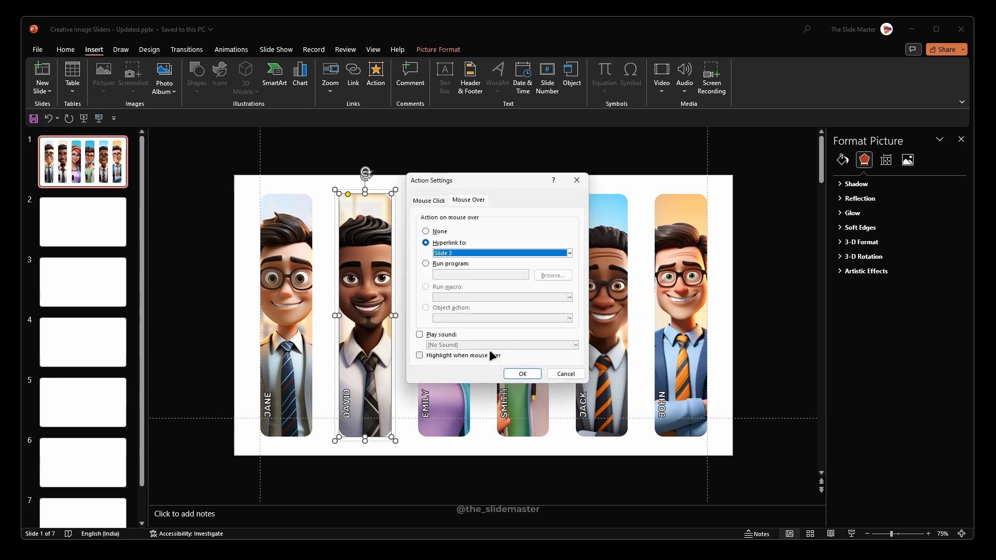
{"action": "left_click", "coordinate": [523, 373]}
Step: Give the third portrait's picture a mouse-over action that hyperlinks to Slide 4
{"action": "left_click", "coordinate": [456, 246]}
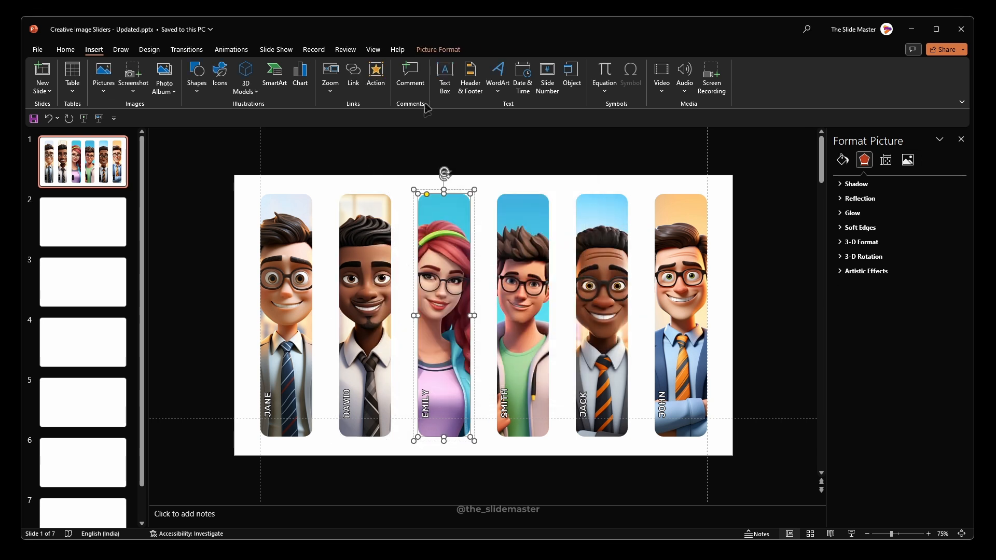
{"action": "left_click", "coordinate": [375, 75]}
{"action": "left_click", "coordinate": [445, 243]}
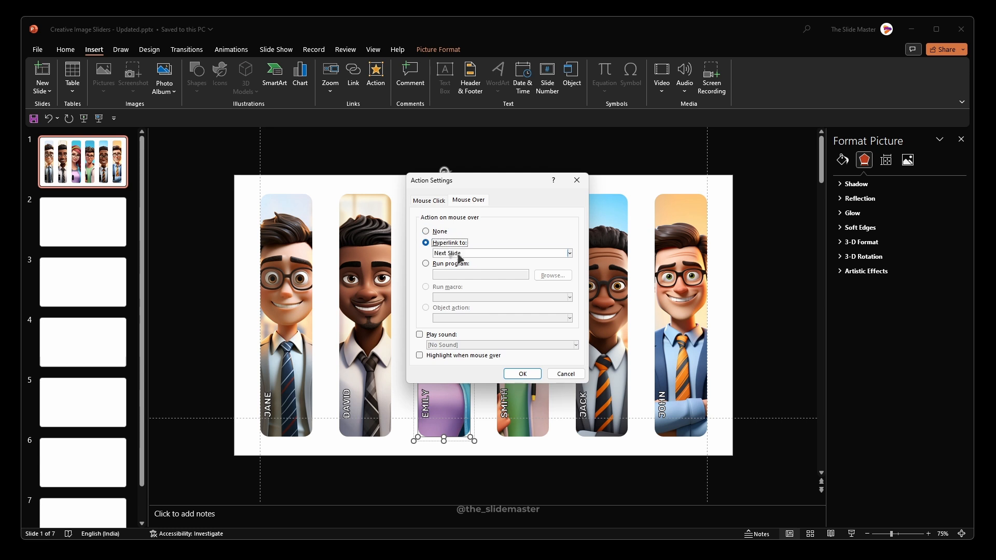
{"action": "left_click", "coordinate": [502, 254]}
{"action": "left_click", "coordinate": [453, 332]}
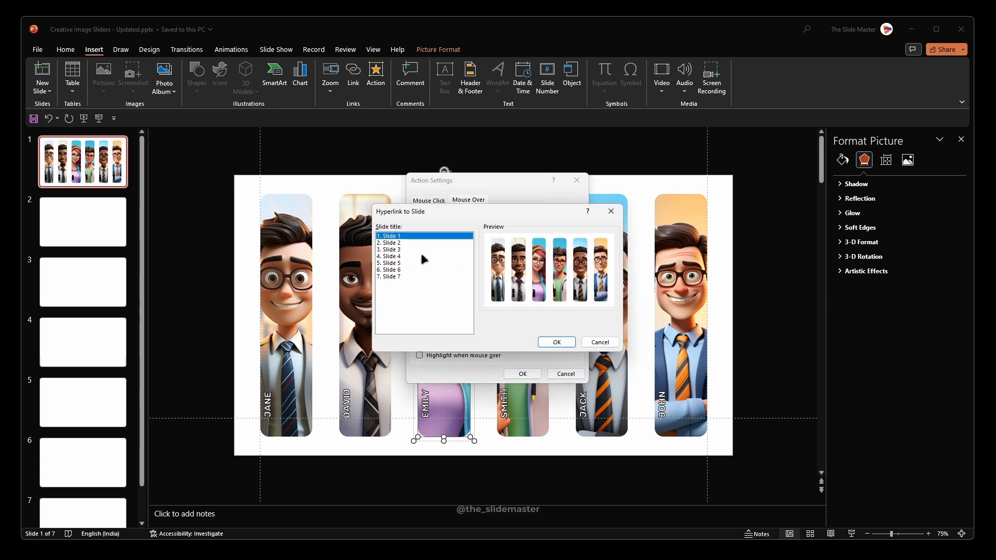
{"action": "left_click", "coordinate": [421, 262]}
{"action": "left_click", "coordinate": [556, 342]}
{"action": "left_click", "coordinate": [522, 373]}
Step: Give the fourth portrait's picture a mouse-over action that hyperlinks to Slide 5
{"action": "left_click", "coordinate": [518, 258]}
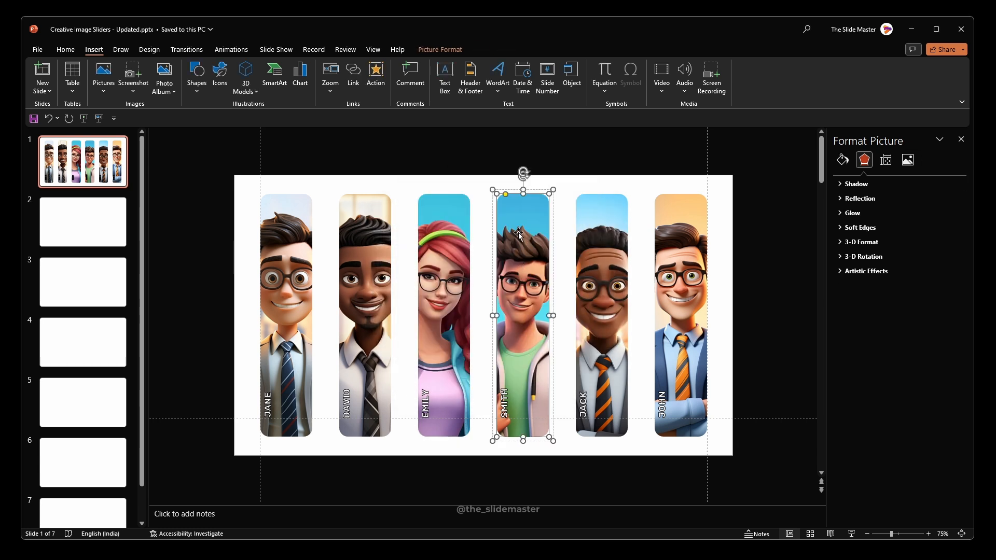
{"action": "left_click", "coordinate": [376, 76]}
{"action": "left_click", "coordinate": [469, 200]}
{"action": "left_click", "coordinate": [446, 243]}
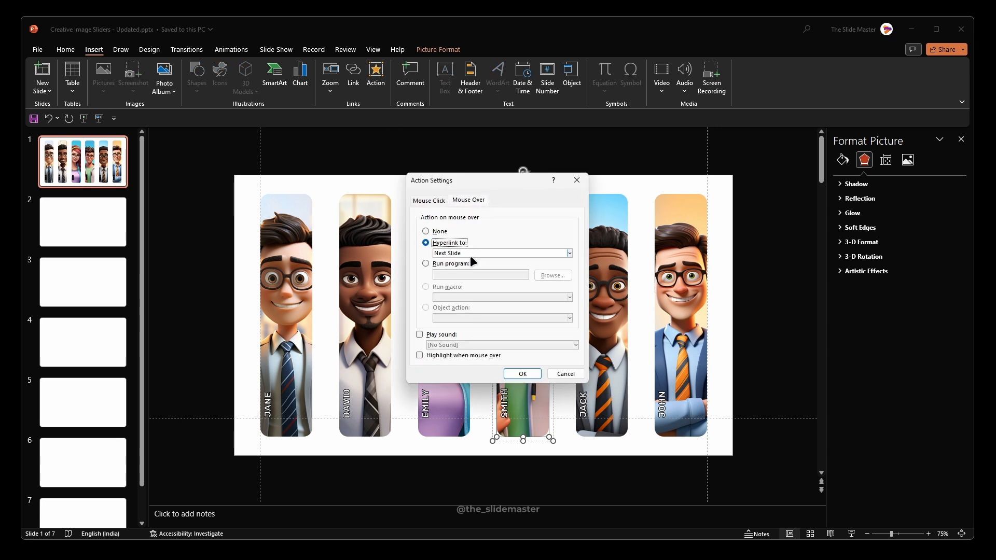
{"action": "left_click", "coordinate": [502, 253]}
{"action": "left_click", "coordinate": [453, 333]}
{"action": "left_click", "coordinate": [415, 270]}
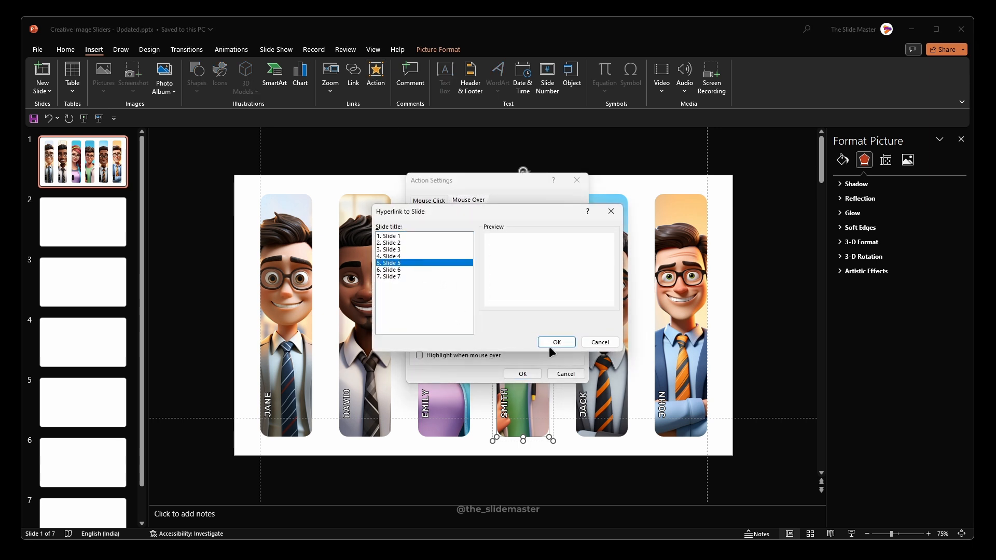
{"action": "left_click", "coordinate": [556, 343]}
{"action": "left_click", "coordinate": [522, 374]}
Step: Give the fifth portrait's picture a mouse-over action that hyperlinks to Slide 6
{"action": "left_click", "coordinate": [598, 268]}
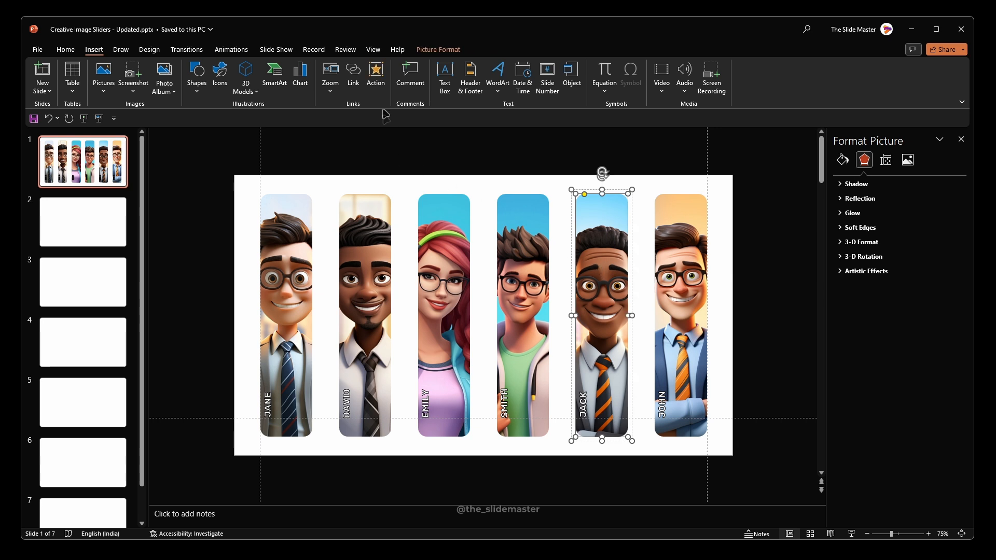
{"action": "left_click", "coordinate": [375, 76]}
{"action": "left_click", "coordinate": [468, 200]}
{"action": "left_click", "coordinate": [425, 242]}
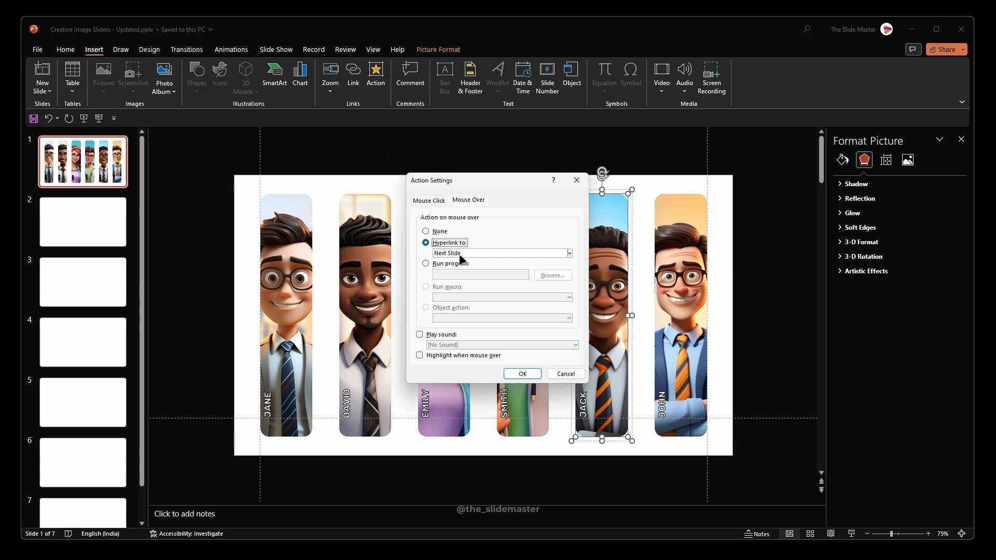
{"action": "left_click", "coordinate": [502, 253]}
{"action": "left_click", "coordinate": [446, 332]}
{"action": "left_click", "coordinate": [425, 269]}
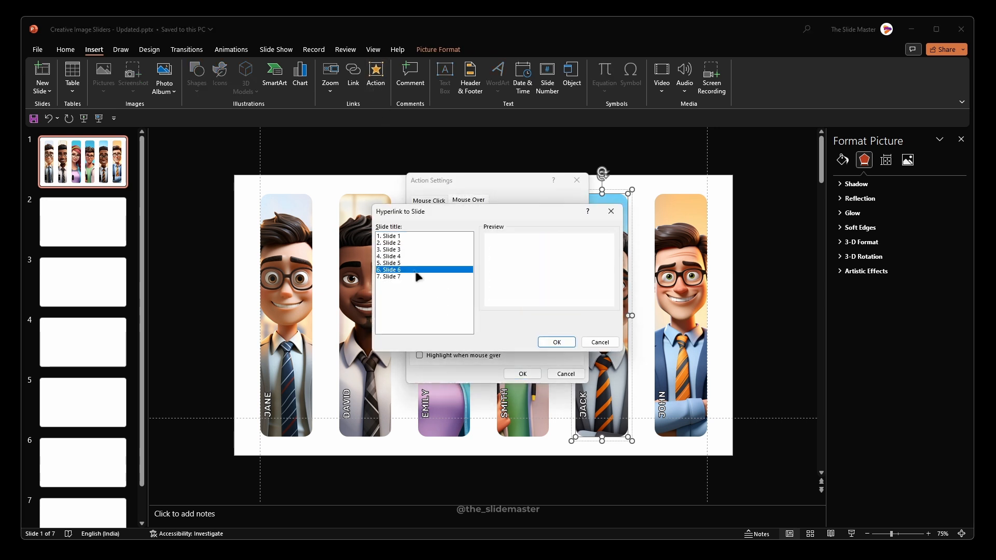
{"action": "left_click", "coordinate": [556, 343]}
{"action": "left_click", "coordinate": [523, 373]}
Step: Give the sixth portrait's picture a mouse-over action that hyperlinks to Slide 7
{"action": "left_click", "coordinate": [673, 239]}
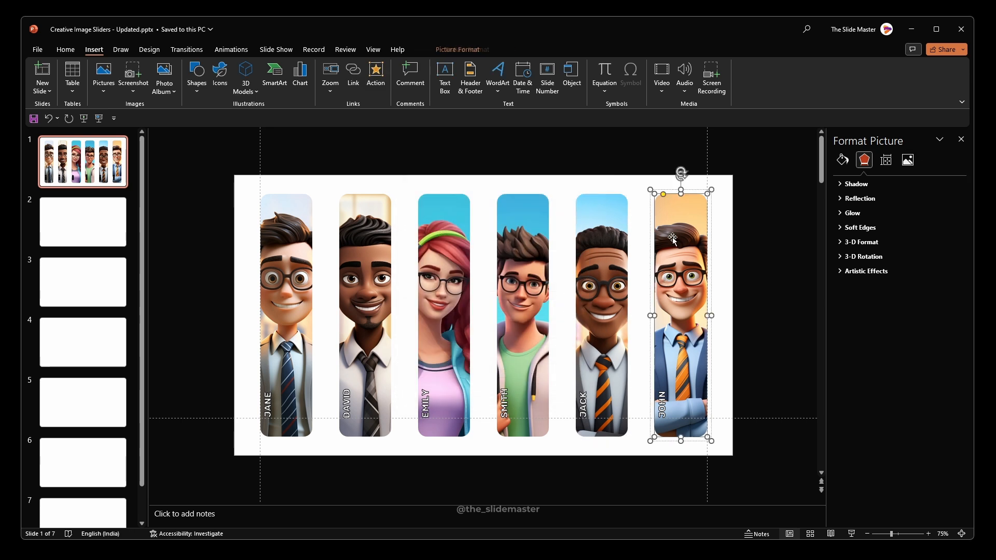
{"action": "left_click", "coordinate": [377, 75]}
{"action": "left_click", "coordinate": [468, 200]}
{"action": "left_click", "coordinate": [426, 243]}
{"action": "left_click", "coordinate": [451, 253]}
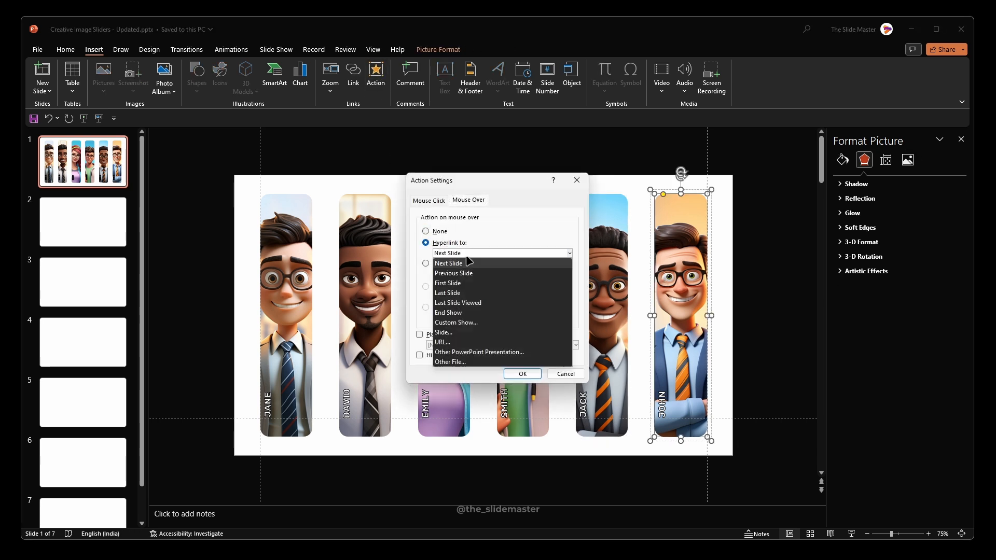
{"action": "left_click", "coordinate": [445, 332]}
{"action": "left_click", "coordinate": [415, 278]}
{"action": "left_click", "coordinate": [557, 343]}
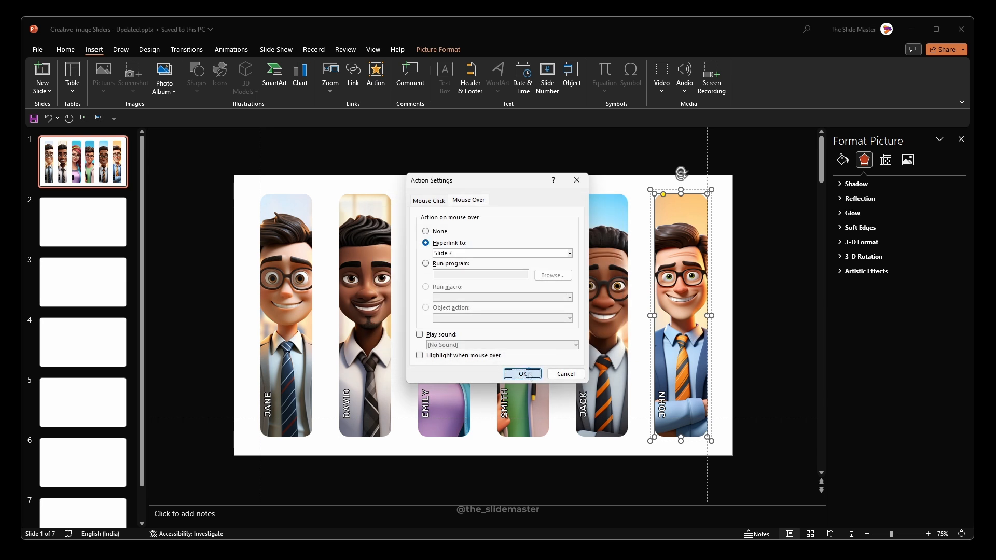
{"action": "left_click", "coordinate": [523, 373]}
{"action": "left_click", "coordinate": [732, 273]}
Step: Delete the blank slides 2 to 7 and duplicate slide 1
{"action": "left_click", "coordinate": [121, 244]}
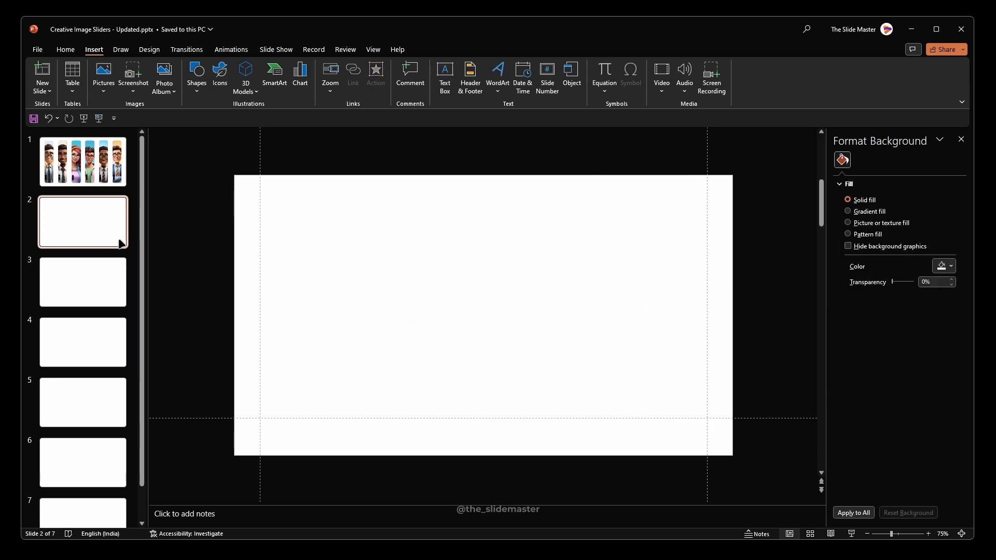
{"action": "left_click", "coordinate": [80, 507], "text": "shift"}
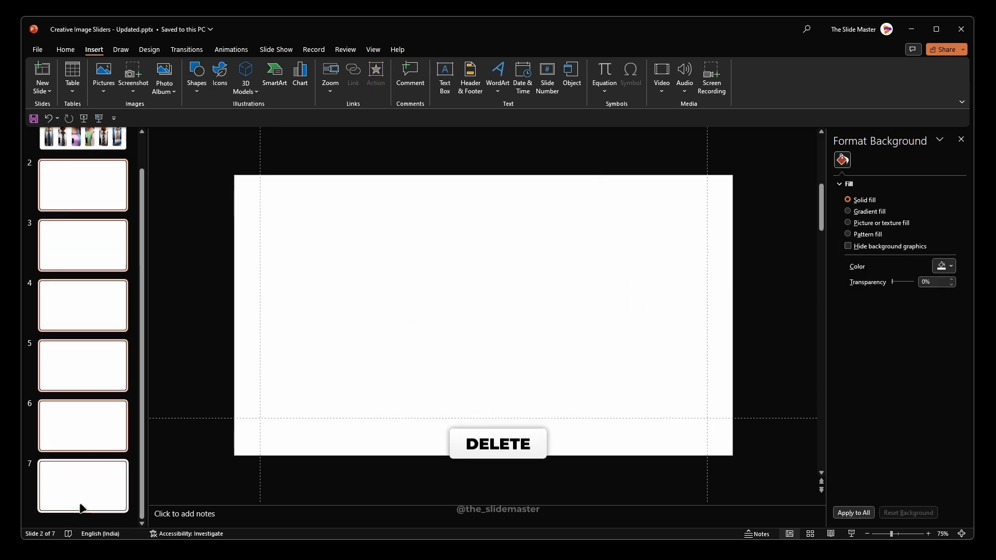
{"action": "key", "text": "Delete"}
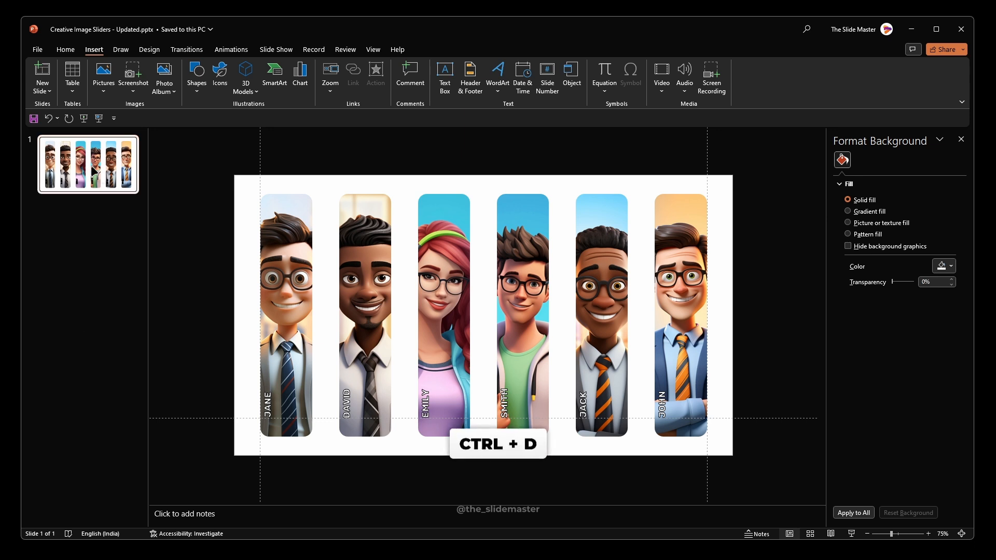
{"action": "key", "text": "ctrl+d"}
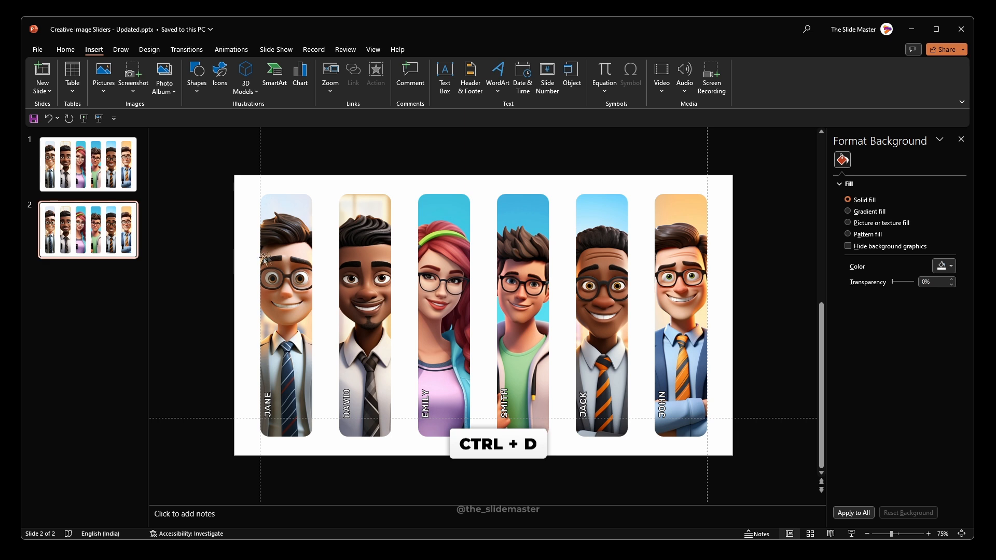
Step: On slide 2, set the crop width of the first portrait's picture to 3.65"
{"action": "left_click", "coordinate": [288, 252]}
{"action": "left_click", "coordinate": [287, 253]}
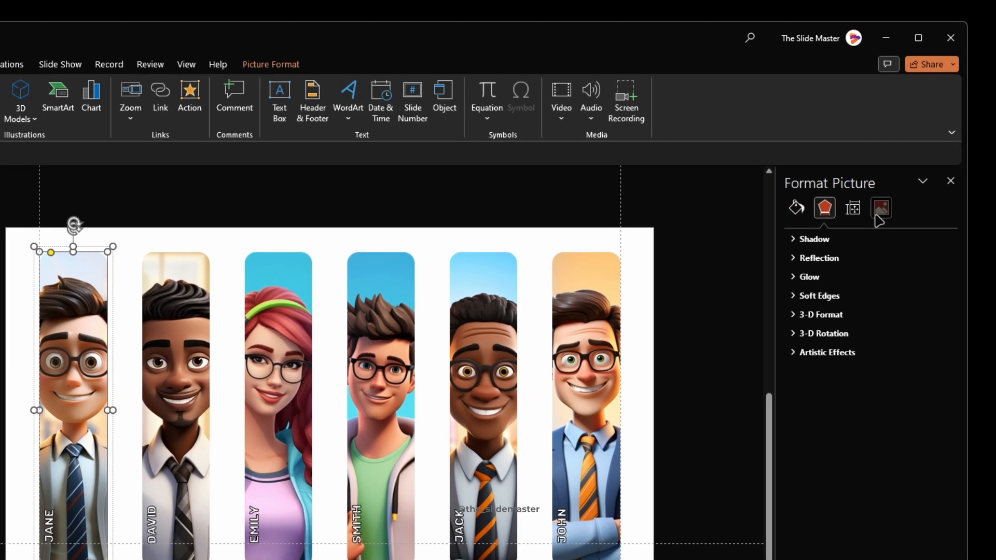
{"action": "left_click", "coordinate": [880, 213]}
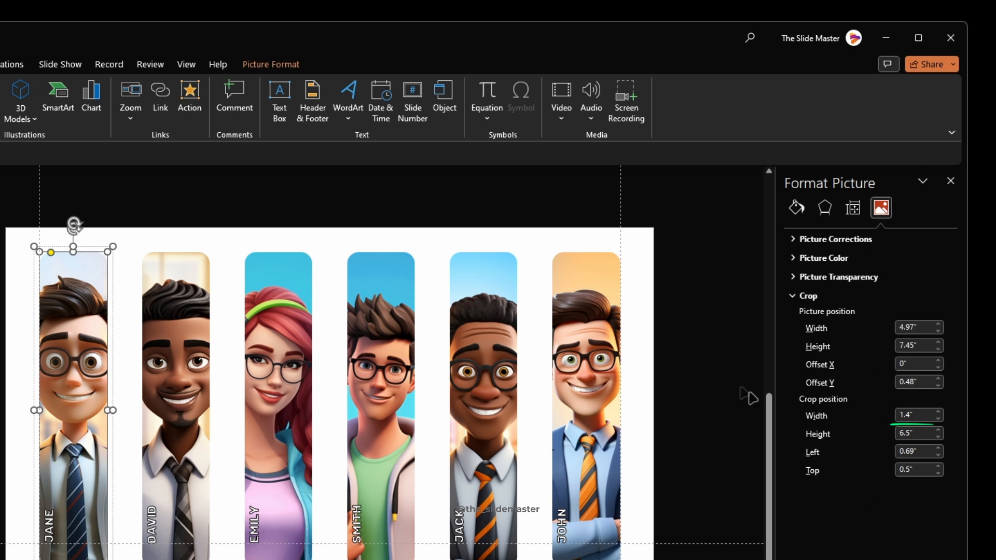
{"action": "left_click", "coordinate": [915, 418]}
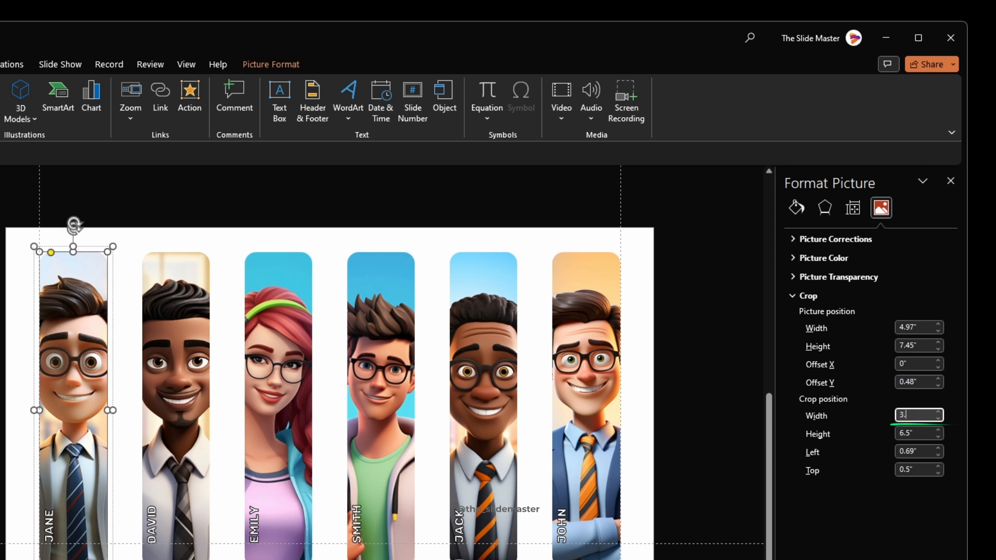
{"action": "type", "text": "3.65"}
{"action": "key", "text": "Return"}
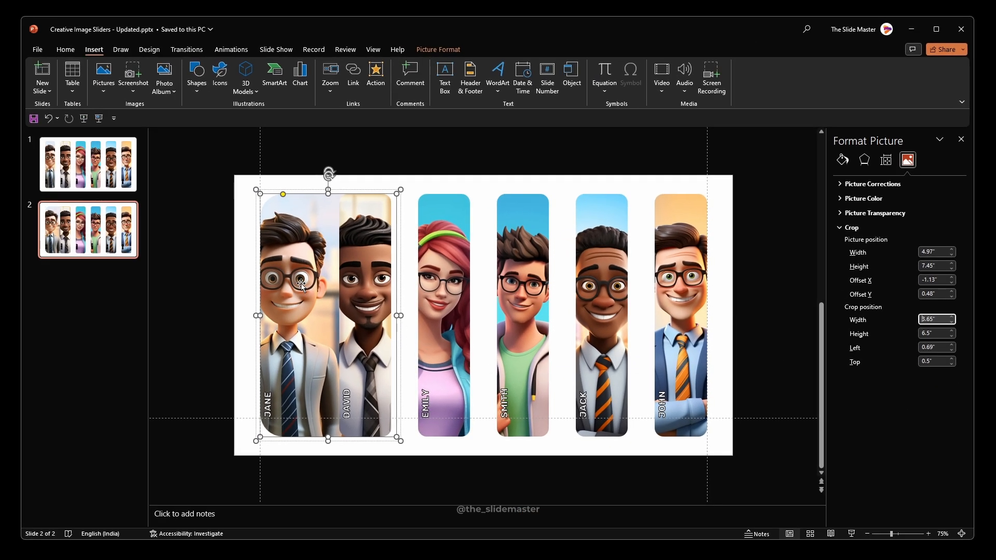
Step: Scale the first portrait's image to about 4.4" by 6.6" and centre it inside its crop frame
{"action": "left_click", "coordinate": [439, 49]}
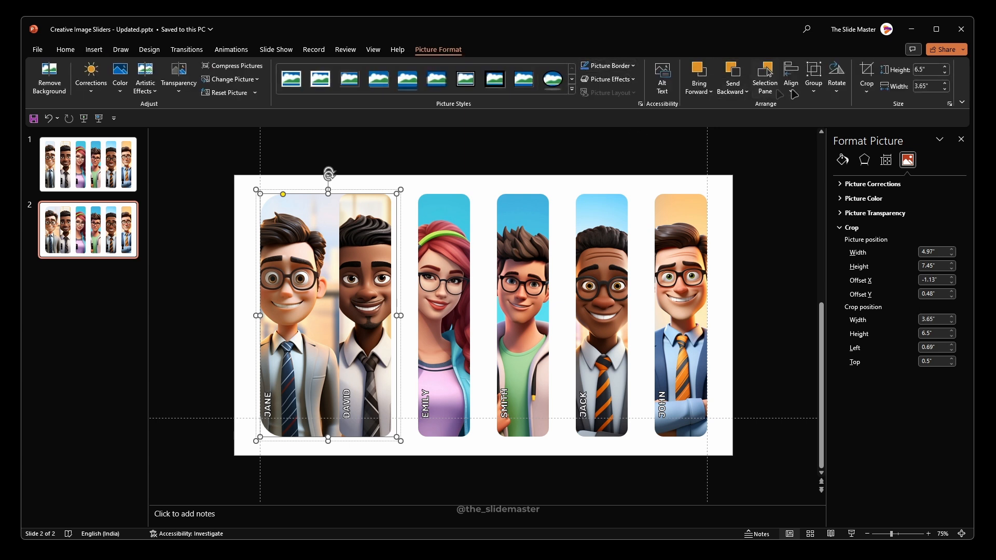
{"action": "left_click", "coordinate": [867, 70]}
{"action": "left_click_drag", "start_coordinate": [285, 288], "coordinate": [327, 285]}
{"action": "left_click_drag", "start_coordinate": [420, 469], "coordinate": [412, 456]}
{"action": "left_click_drag", "start_coordinate": [355, 292], "coordinate": [357, 279]}
{"action": "left_click_drag", "start_coordinate": [414, 189], "coordinate": [411, 194]}
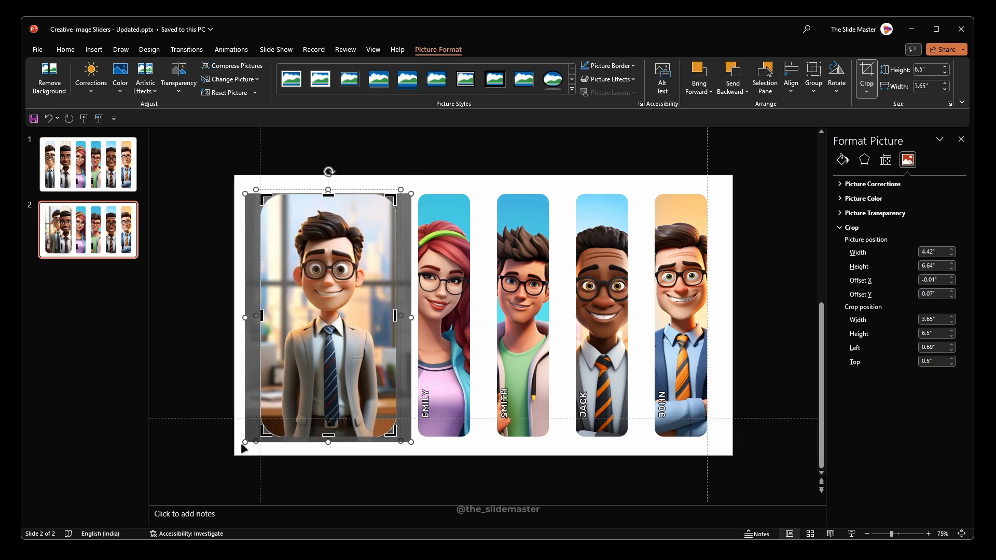
{"action": "left_click_drag", "start_coordinate": [244, 442], "coordinate": [246, 440]}
{"action": "left_click", "coordinate": [456, 176]}
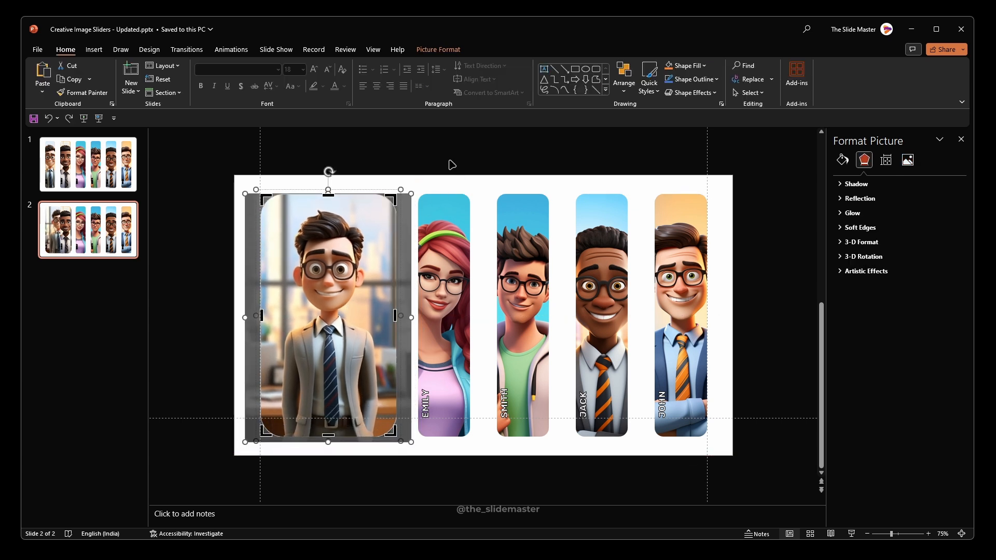
Step: Distribute all six portrait groups on slide 2 horizontally
{"action": "left_click_drag", "start_coordinate": [233, 161], "coordinate": [734, 483]}
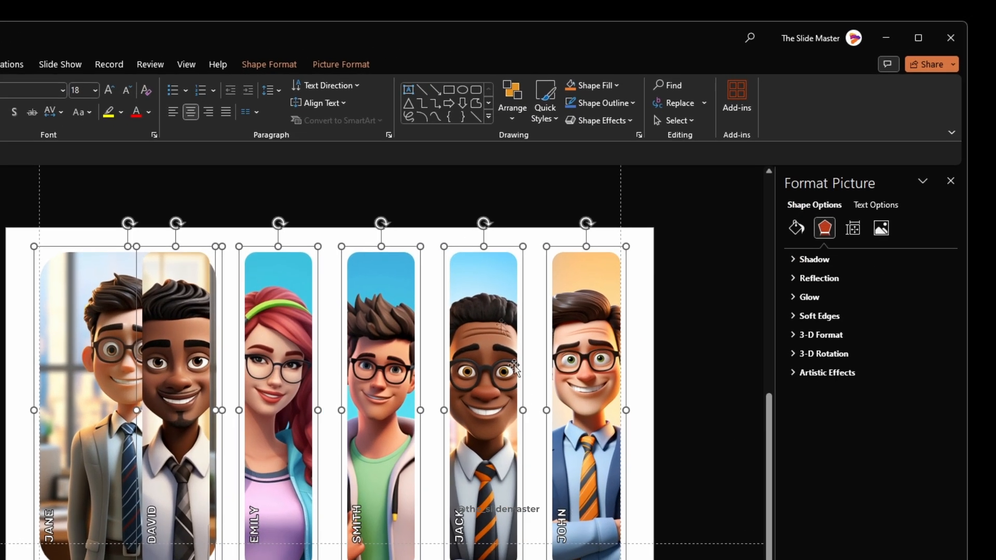
{"action": "left_click", "coordinate": [359, 70]}
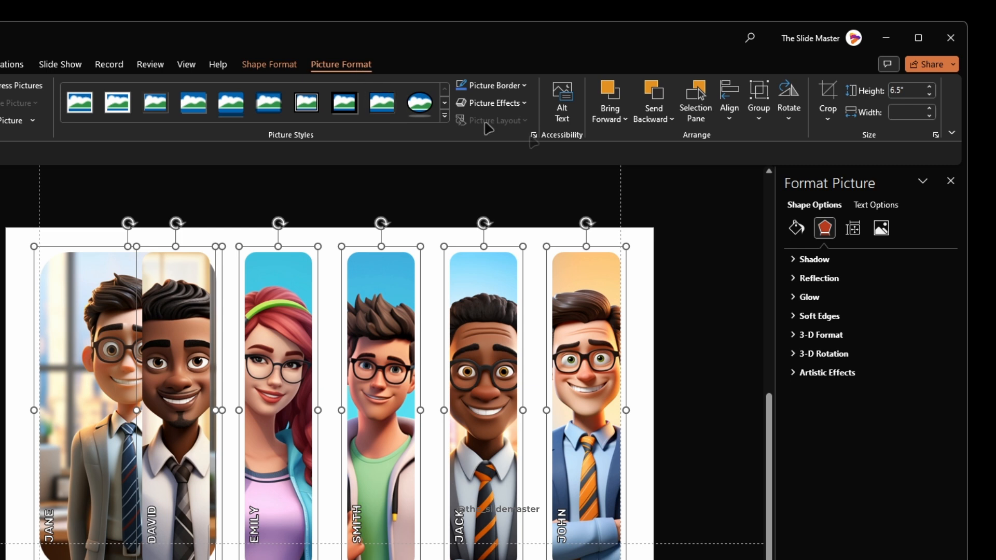
{"action": "left_click", "coordinate": [730, 117]}
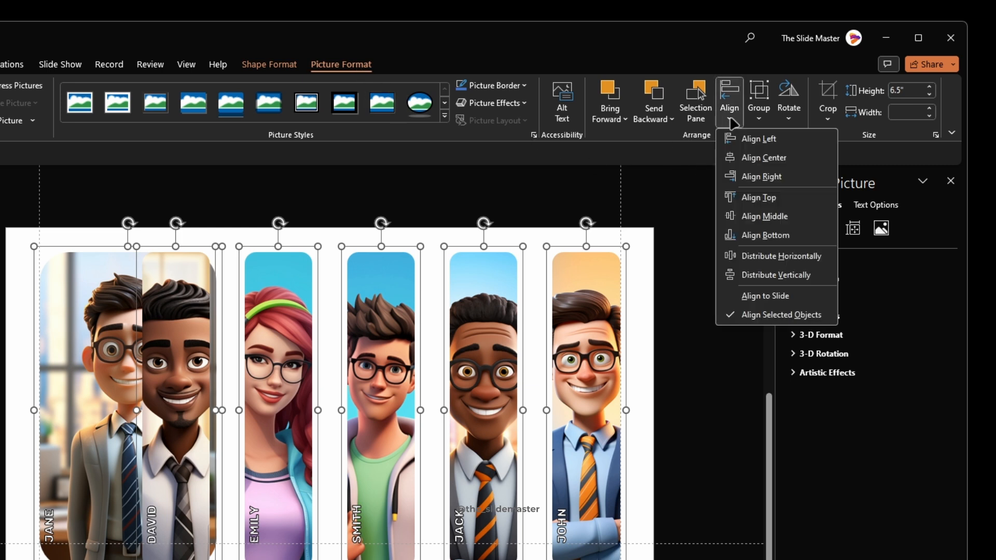
{"action": "left_click", "coordinate": [745, 256]}
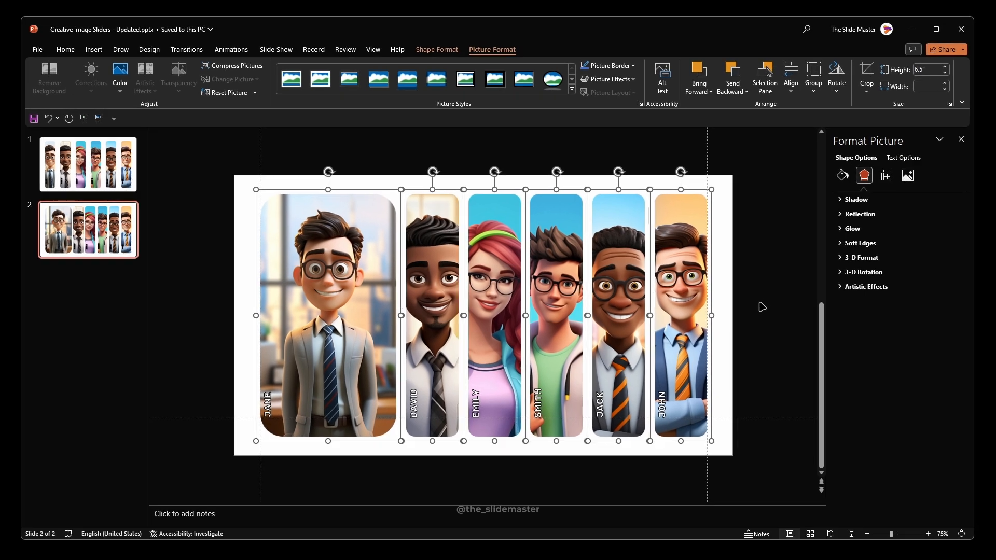
{"action": "left_click", "coordinate": [761, 310]}
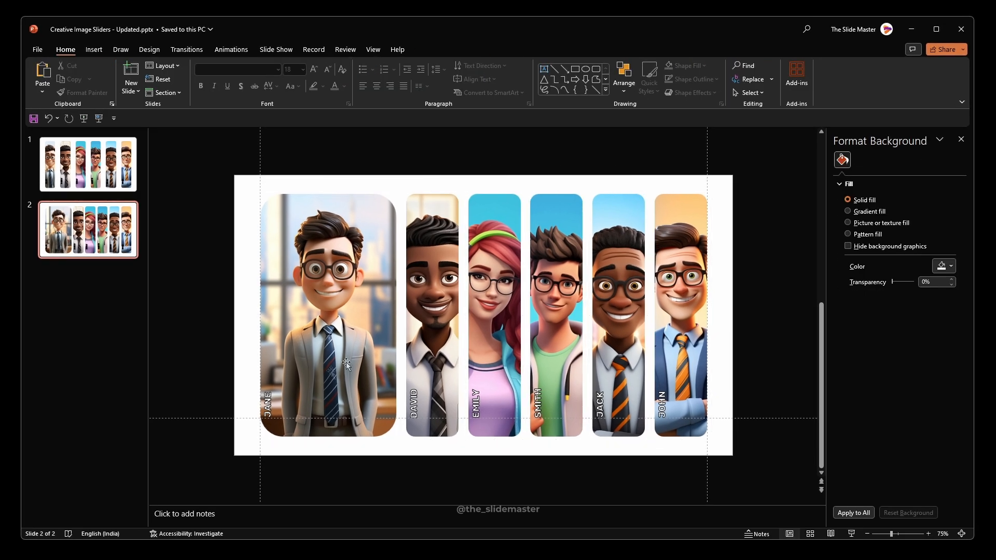
Step: Reduce the corner rounding of the widened first portrait to match the narrow portraits
{"action": "left_click", "coordinate": [339, 259]}
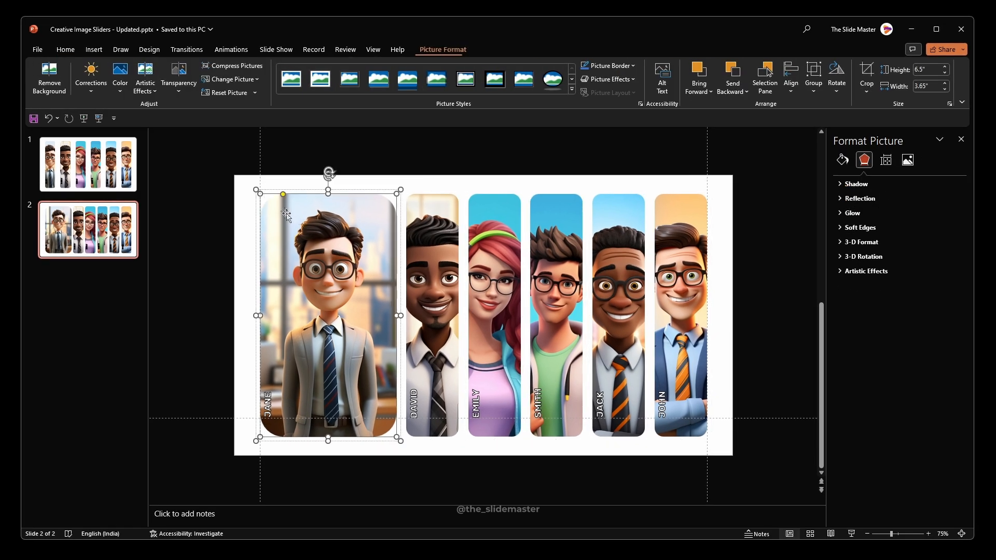
{"action": "left_click_drag", "start_coordinate": [283, 195], "coordinate": [269, 195]}
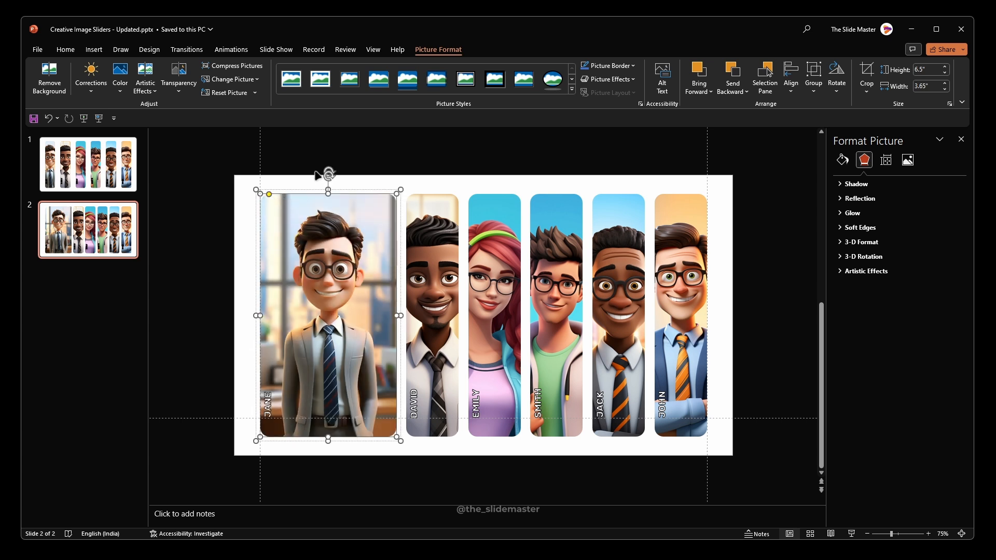
{"action": "left_click", "coordinate": [306, 176]}
Step: Rotate the first portrait's name label right 90° and centre it horizontally in the lower part of the picture
{"action": "left_click", "coordinate": [270, 395]}
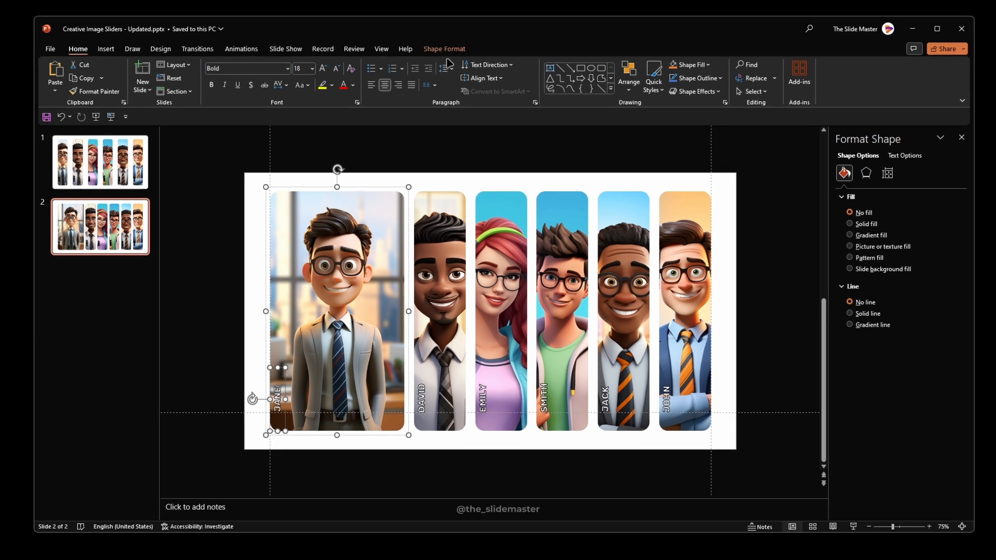
{"action": "left_click", "coordinate": [437, 49]}
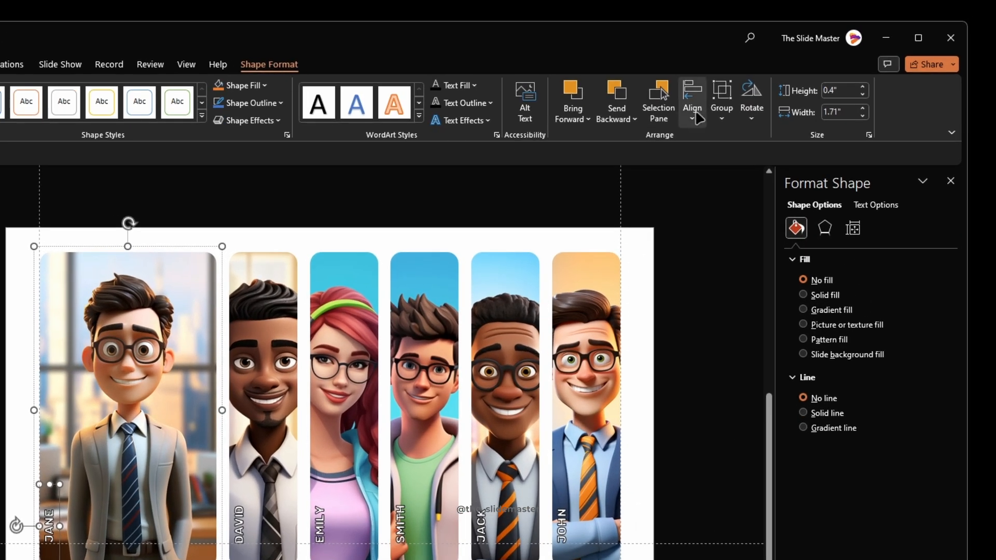
{"action": "left_click", "coordinate": [752, 106]}
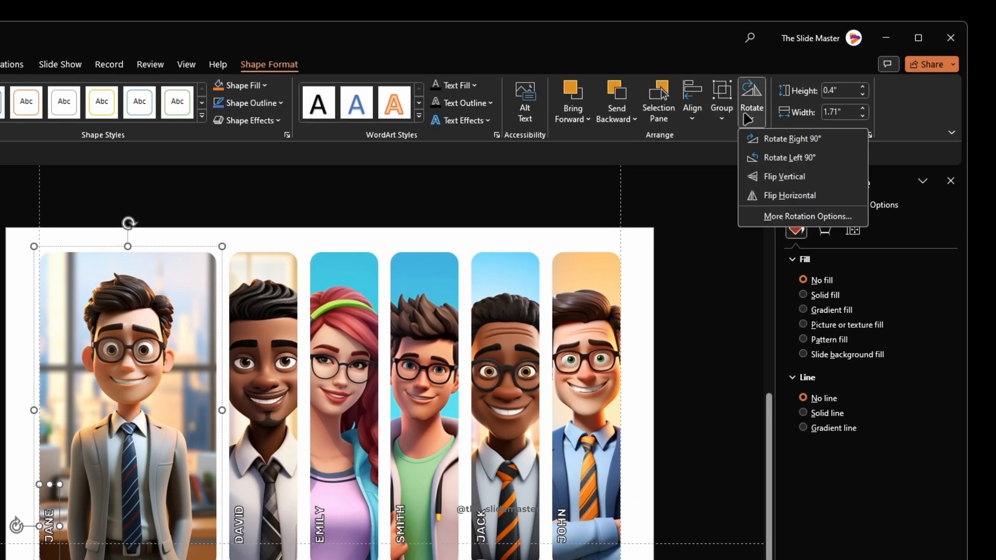
{"action": "left_click", "coordinate": [767, 141]}
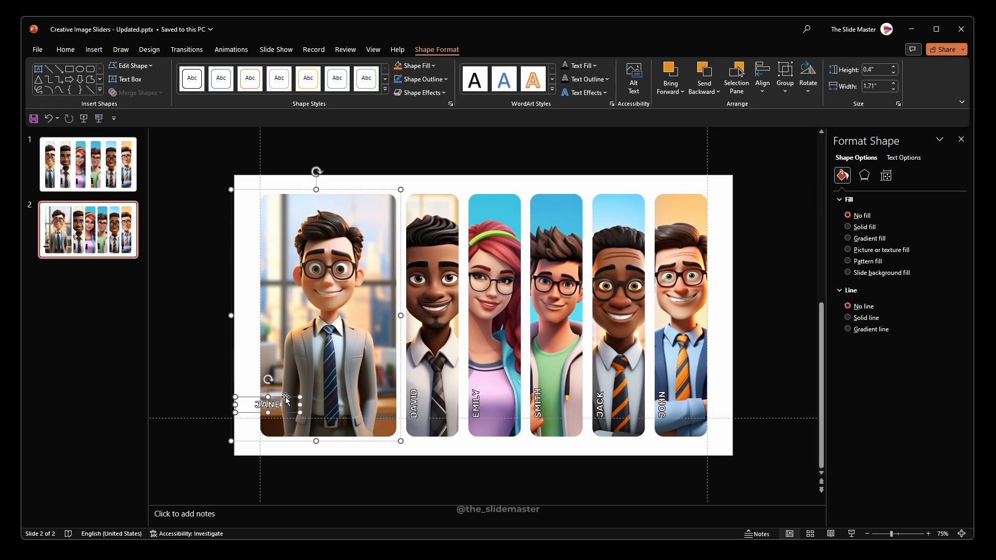
{"action": "left_click_drag", "start_coordinate": [73, 519], "coordinate": [81, 521]}
{"action": "left_click_drag", "start_coordinate": [301, 400], "coordinate": [346, 399]}
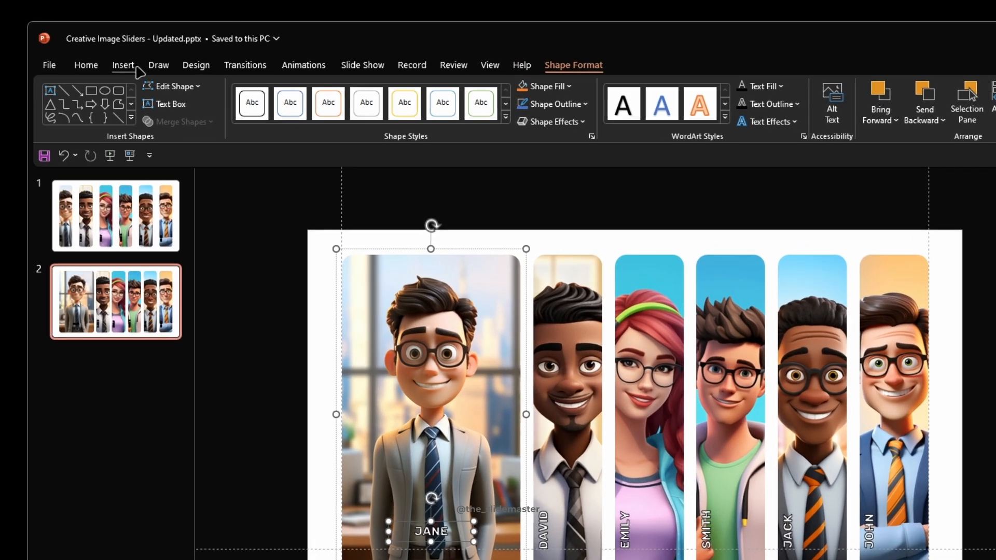
Step: Set the first portrait's name label to font size 40 and widen its text box to fit on one line
{"action": "left_click", "coordinate": [65, 50]}
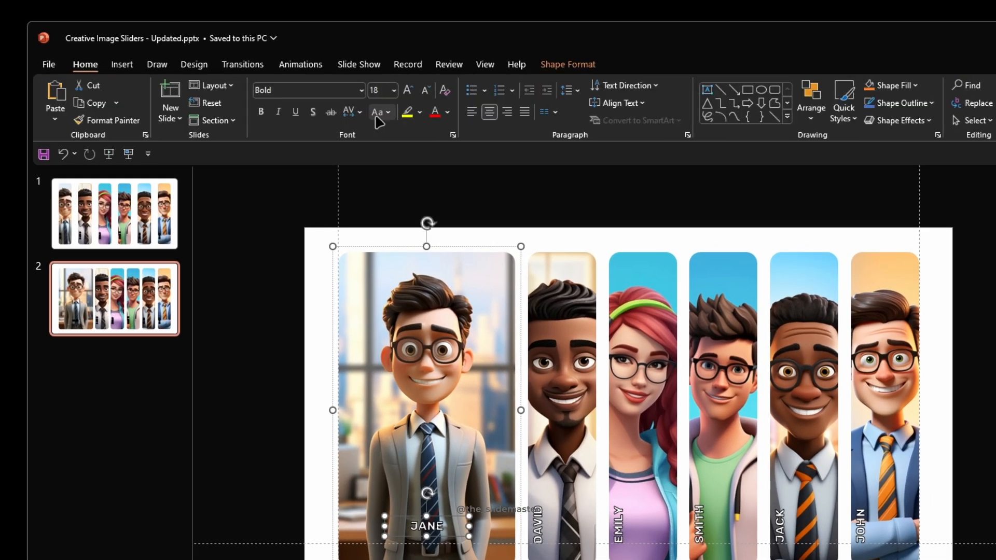
{"action": "left_click", "coordinate": [382, 91]}
{"action": "type", "text": "40"}
{"action": "key", "text": "Return"}
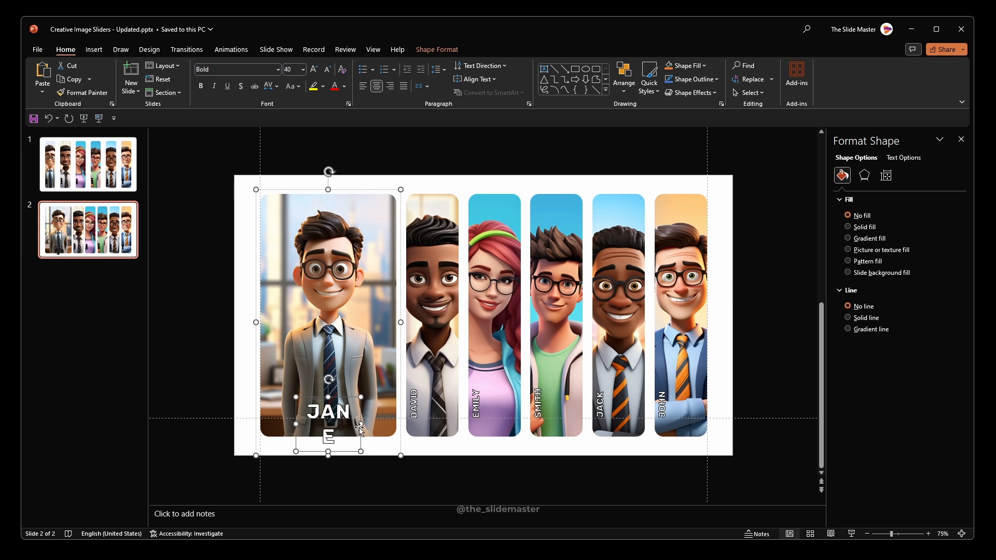
{"action": "left_click_drag", "start_coordinate": [363, 427], "coordinate": [376, 426]}
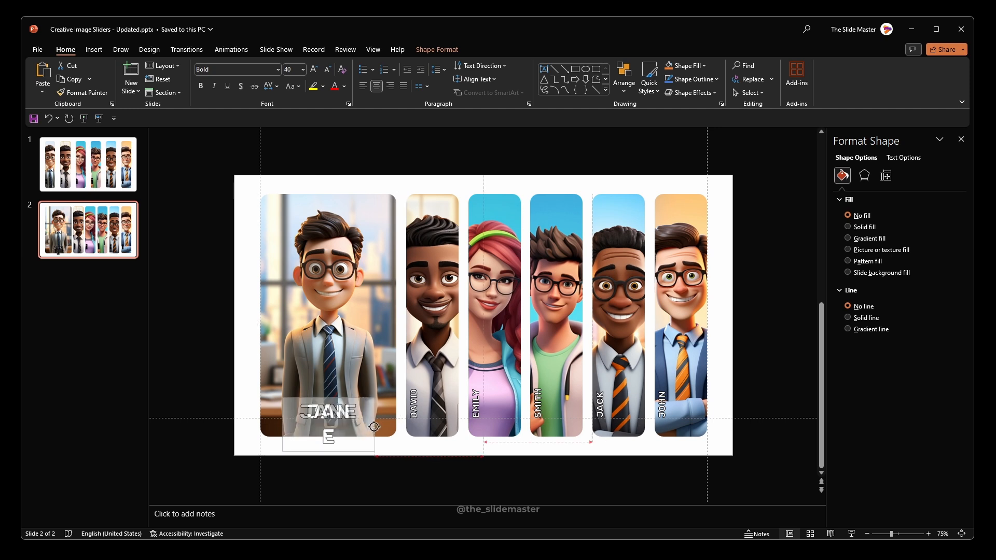
Step: Move the enlarged name label slightly up on the first portrait
{"action": "left_click", "coordinate": [345, 395]}
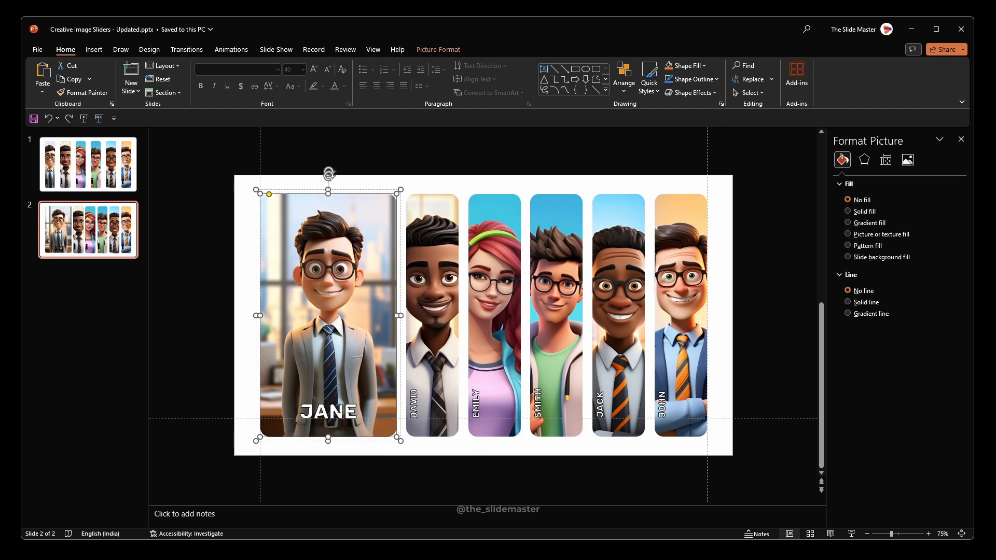
{"action": "left_click", "coordinate": [347, 399]}
{"action": "left_click_drag", "start_coordinate": [347, 399], "coordinate": [347, 392]}
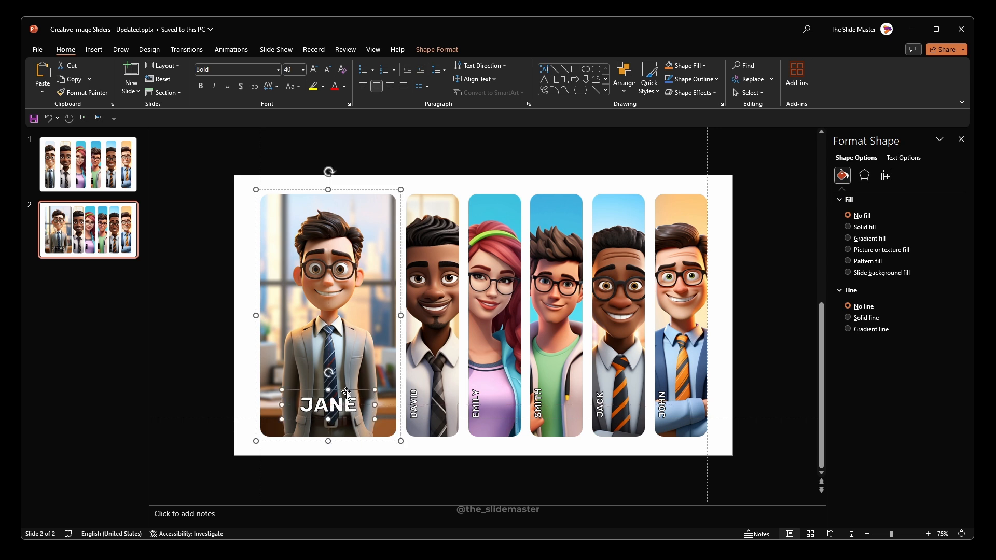
{"action": "left_click", "coordinate": [390, 457]}
Step: Duplicate the first slide and move the copy to the end of the deck as slide 3
{"action": "left_click", "coordinate": [97, 178]}
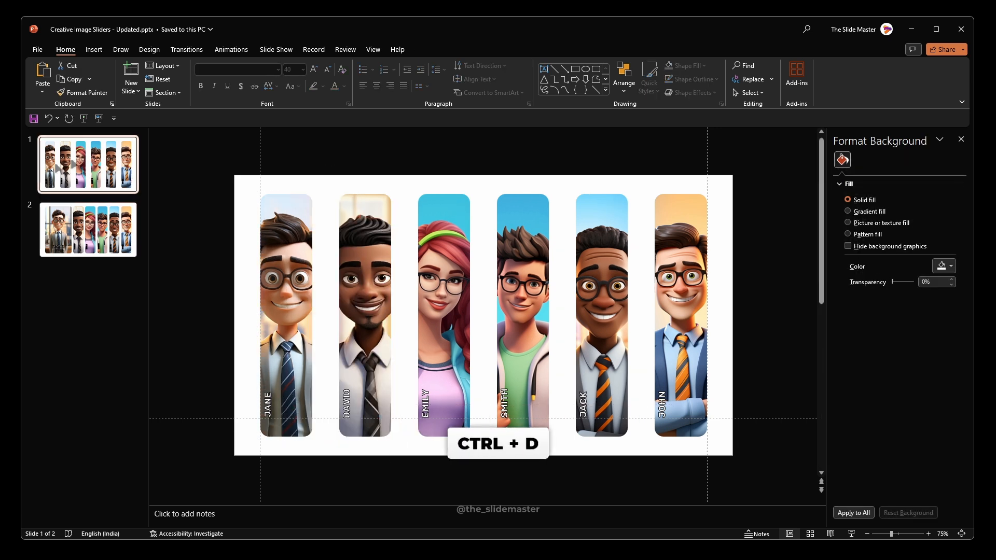
{"action": "key", "text": "ctrl+d"}
{"action": "left_click_drag", "start_coordinate": [89, 229], "coordinate": [100, 312]}
Step: Set the crop width of the second portrait on slide 3 to 3.65"
{"action": "left_click", "coordinate": [356, 270]}
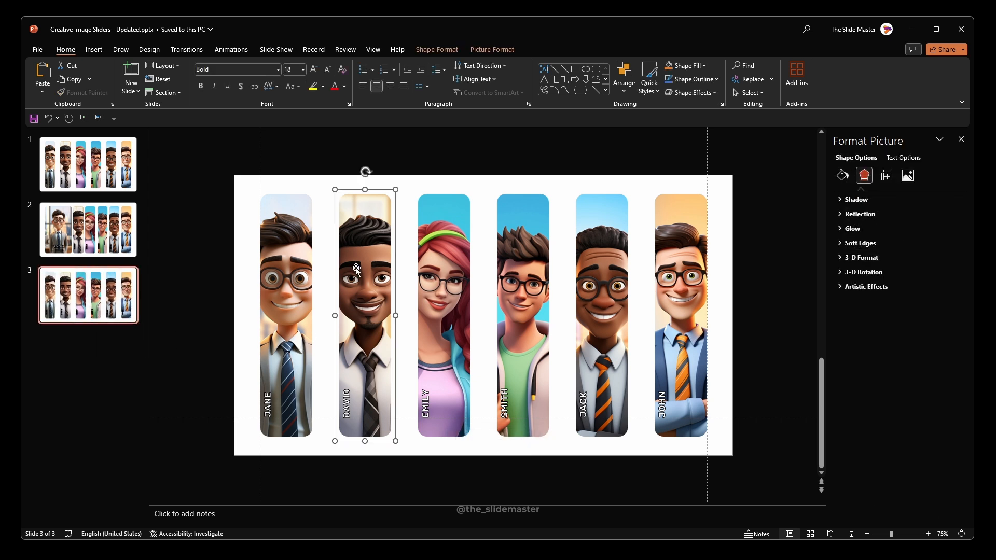
{"action": "left_click", "coordinate": [361, 237]}
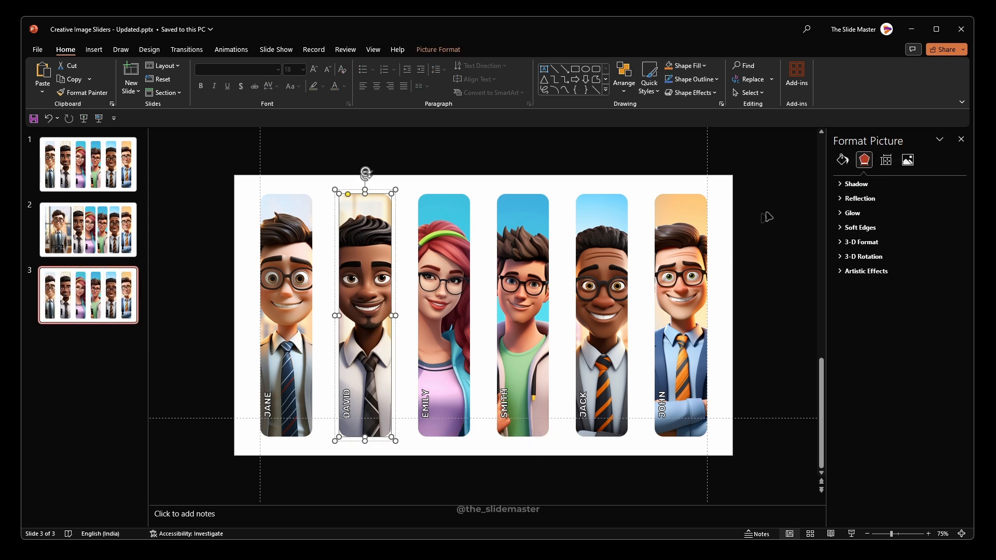
{"action": "left_click", "coordinate": [909, 160]}
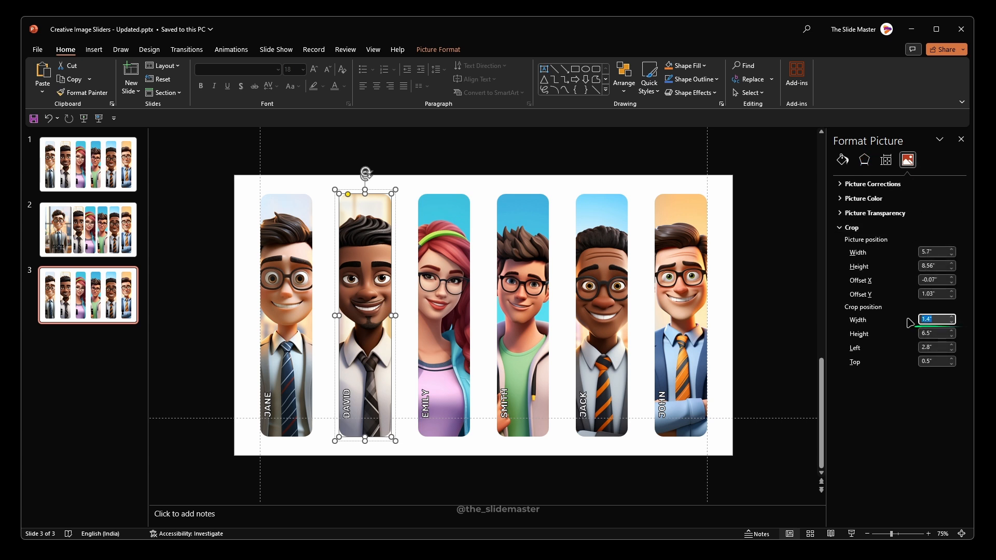
{"action": "type", "text": "3.65"}
{"action": "key", "text": "Return"}
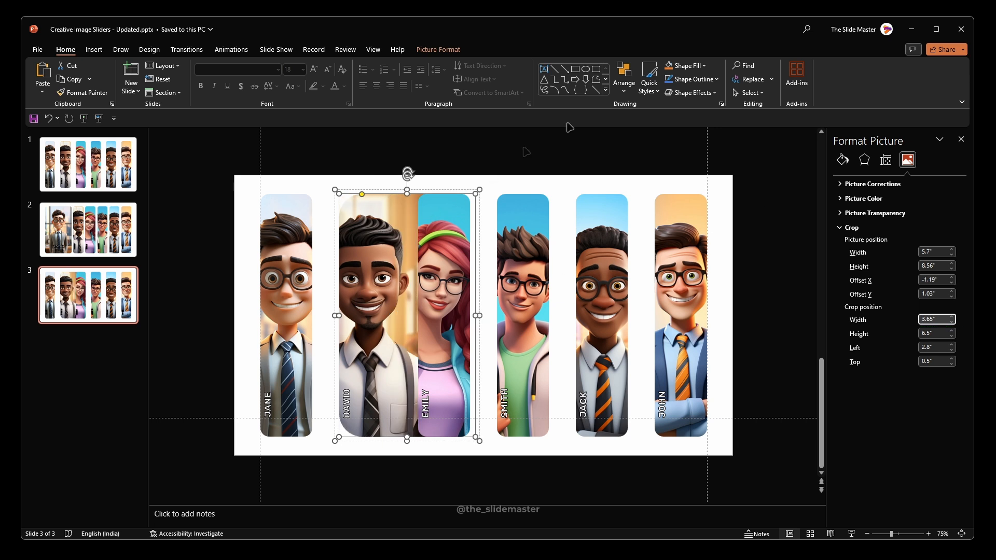
Step: Scale down and reposition the second portrait's picture inside its crop frame so the man's upper body fits centred in it
{"action": "left_click", "coordinate": [459, 50]}
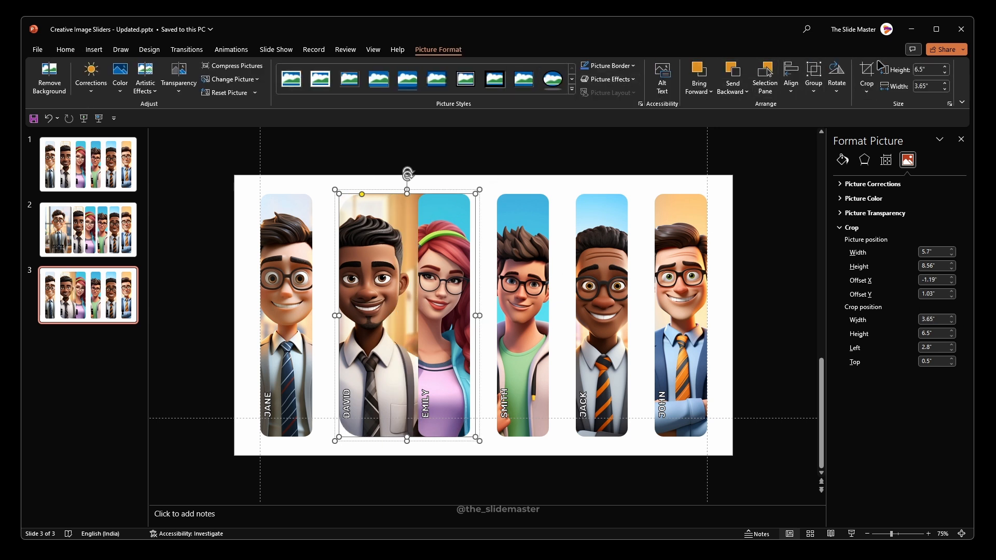
{"action": "left_click", "coordinate": [867, 73]}
{"action": "left_click_drag", "start_coordinate": [464, 497], "coordinate": [483, 463]}
{"action": "left_click_drag", "start_coordinate": [299, 464], "coordinate": [342, 437]}
{"action": "left_click_drag", "start_coordinate": [403, 276], "coordinate": [408, 279]}
{"action": "left_click", "coordinate": [501, 160]}
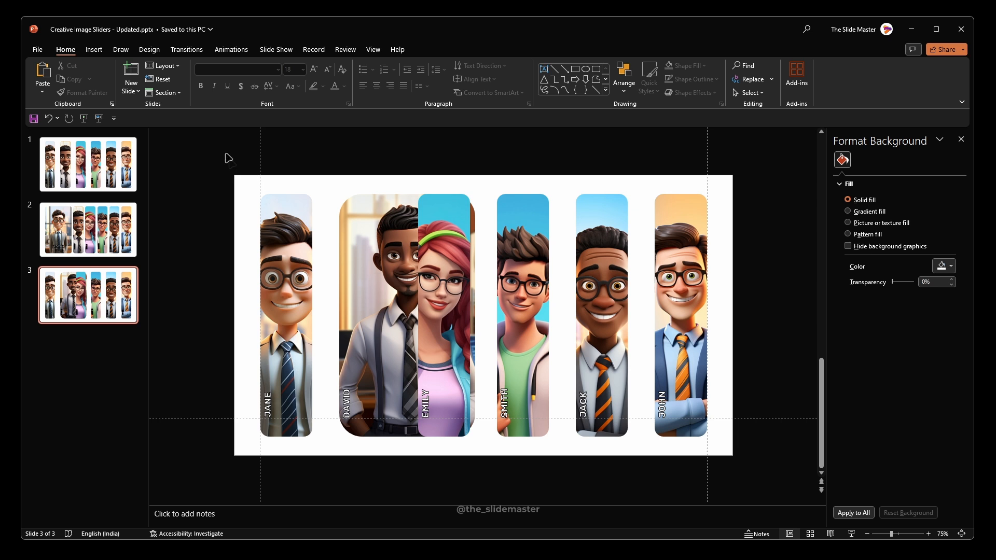
Step: Distribute all six portraits on slide 3 horizontally
{"action": "left_click_drag", "start_coordinate": [228, 158], "coordinate": [740, 472]}
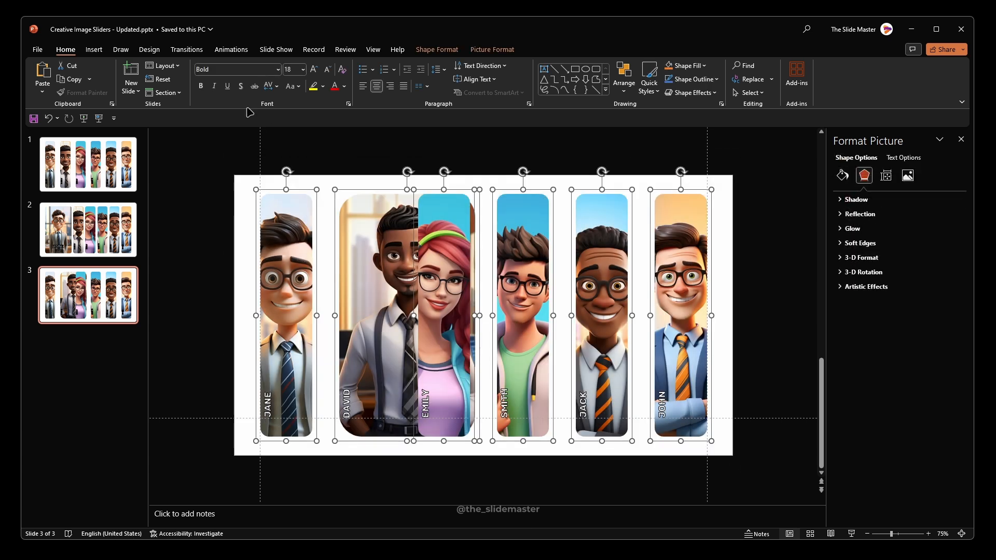
{"action": "left_click", "coordinate": [493, 50]}
{"action": "left_click", "coordinate": [790, 78]}
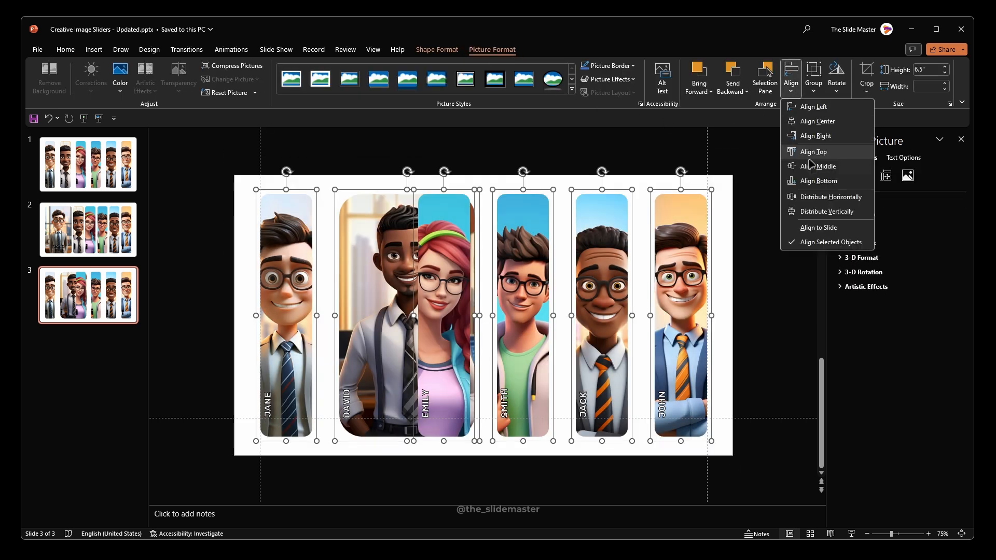
{"action": "left_click", "coordinate": [821, 198]}
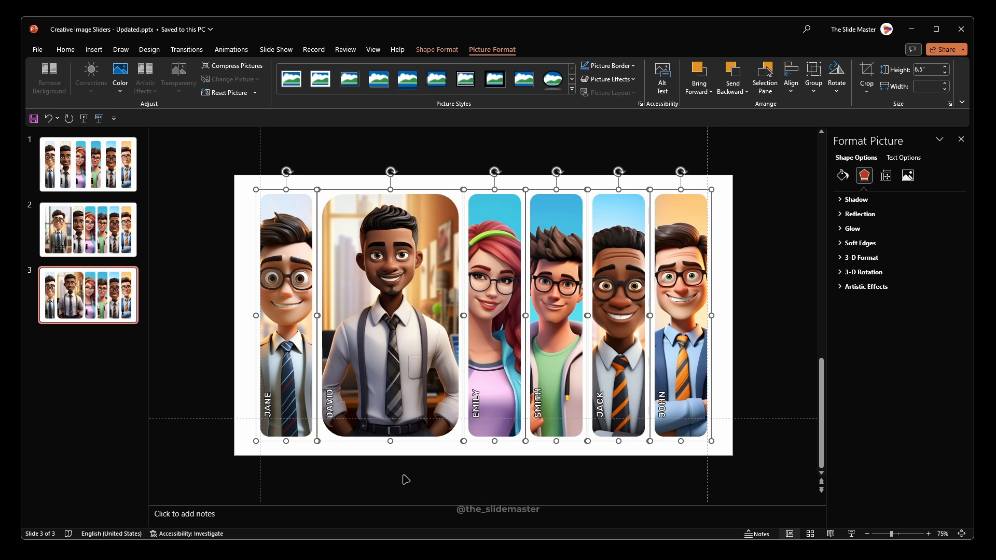
{"action": "left_click", "coordinate": [406, 480]}
Step: Rotate the name label on the widened second portrait right 90°
{"action": "left_click", "coordinate": [332, 407]}
{"action": "left_click", "coordinate": [338, 395]}
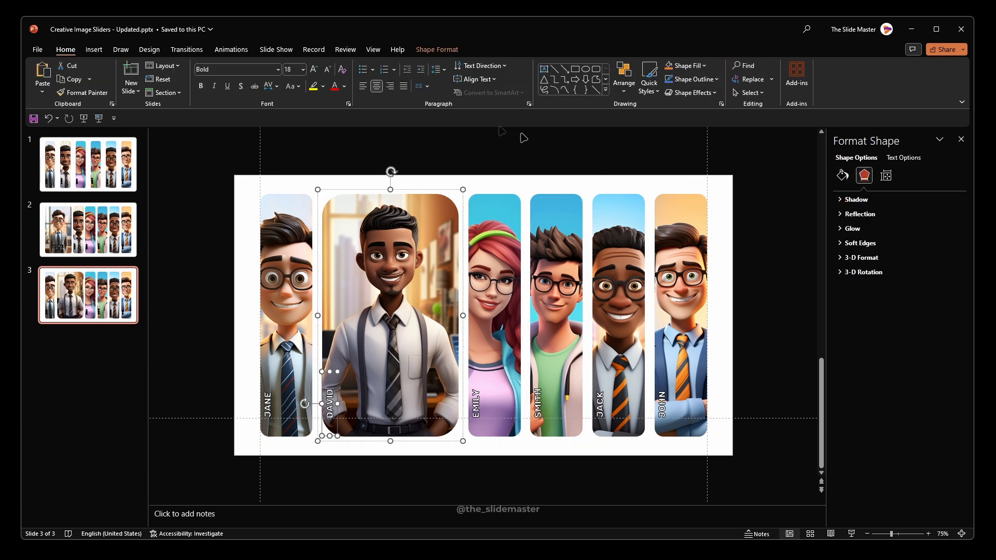
{"action": "left_click", "coordinate": [437, 50]}
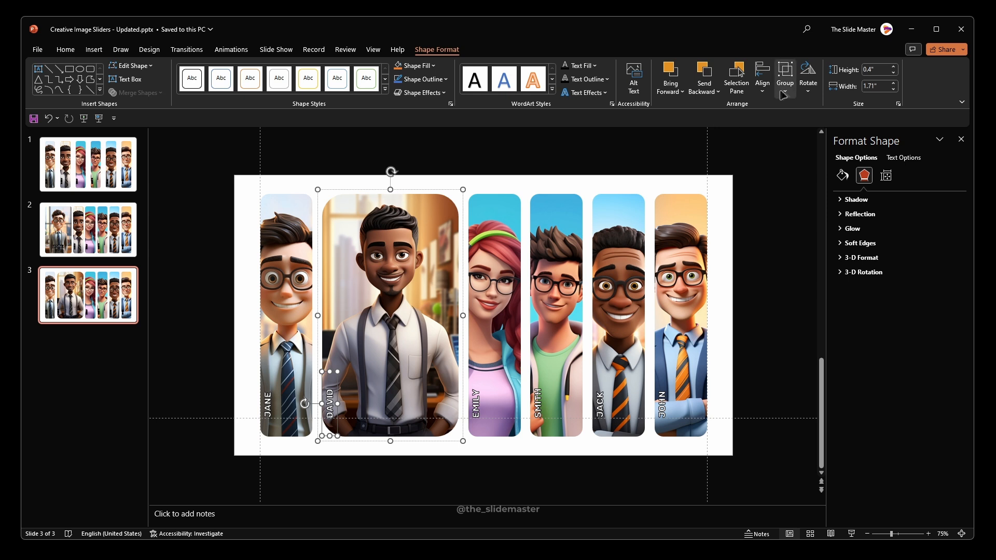
{"action": "left_click", "coordinate": [808, 78]}
{"action": "left_click", "coordinate": [833, 107]}
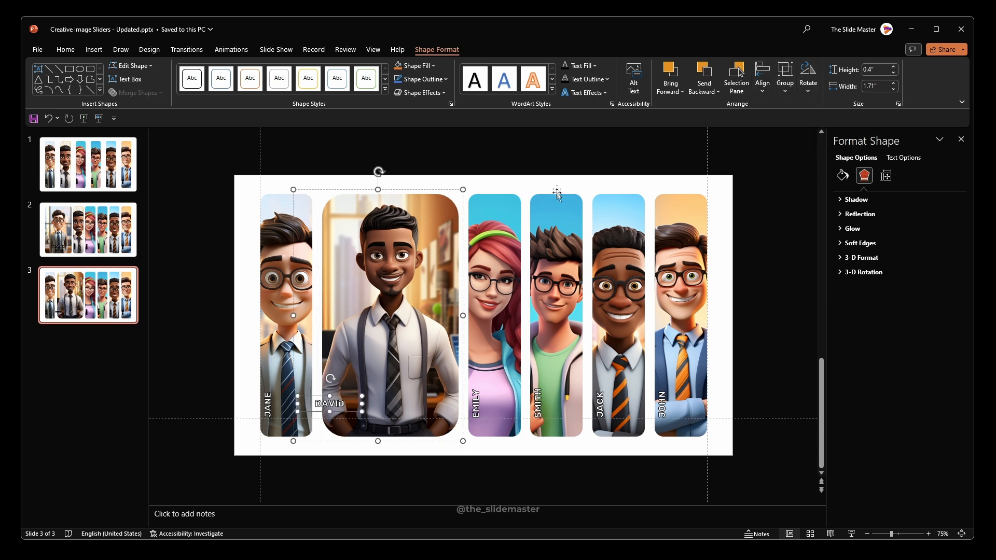
Step: Set the second portrait's name label to font size 40, widen its text box and centre it in the lower part of the picture
{"action": "left_click", "coordinate": [67, 50]}
{"action": "left_click", "coordinate": [291, 69]}
{"action": "type", "text": "40"}
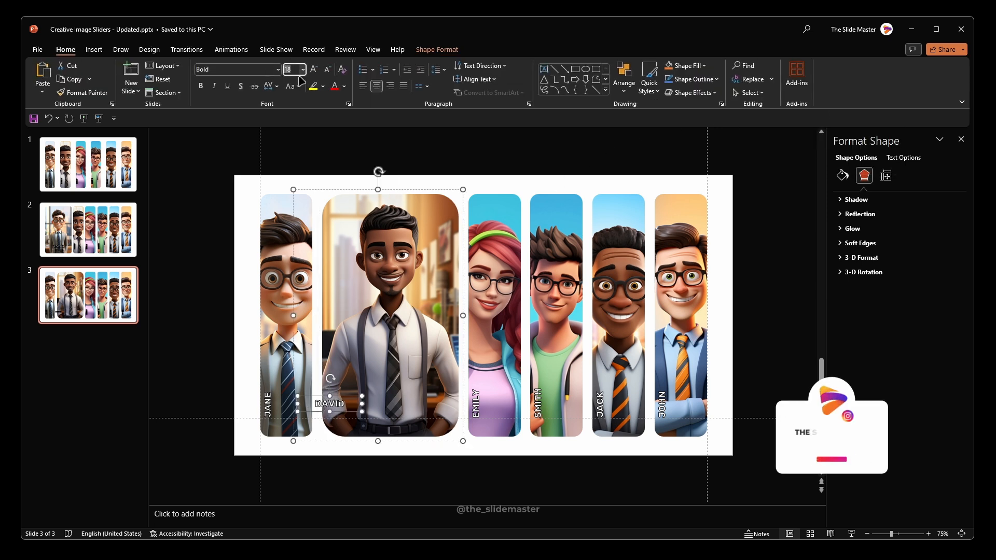
{"action": "key", "text": "Return"}
{"action": "left_click_drag", "start_coordinate": [356, 424], "coordinate": [403, 423]}
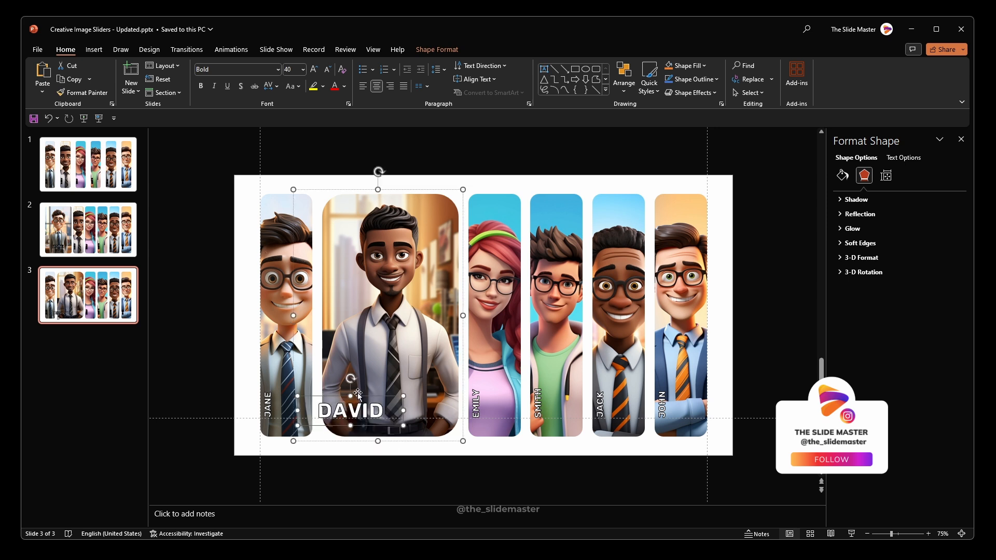
{"action": "left_click_drag", "start_coordinate": [363, 397], "coordinate": [405, 388]}
{"action": "left_click", "coordinate": [451, 468]}
Step: Reduce the corner rounding of the widened second portrait to match the narrow portraits
{"action": "left_click", "coordinate": [344, 202]}
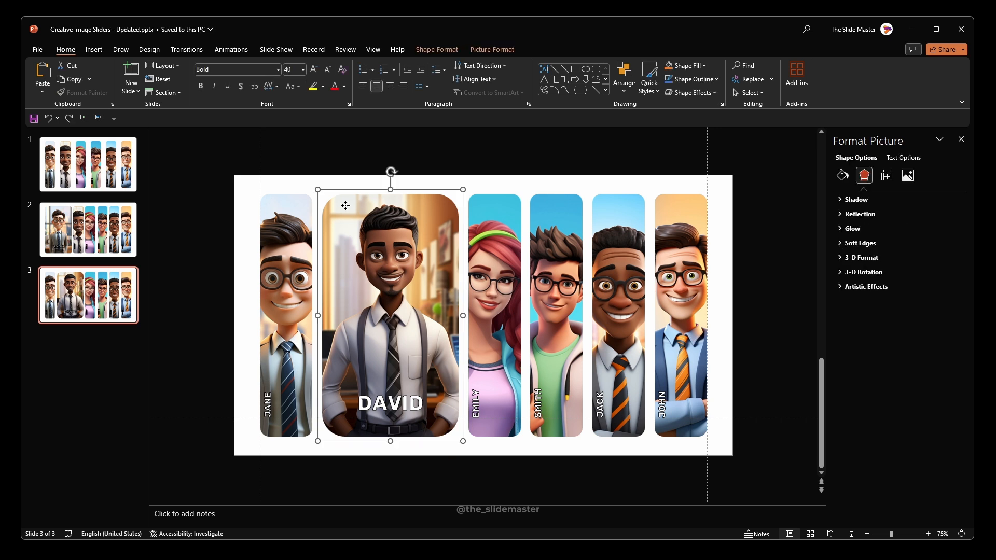
{"action": "left_click_drag", "start_coordinate": [345, 195], "coordinate": [330, 194]}
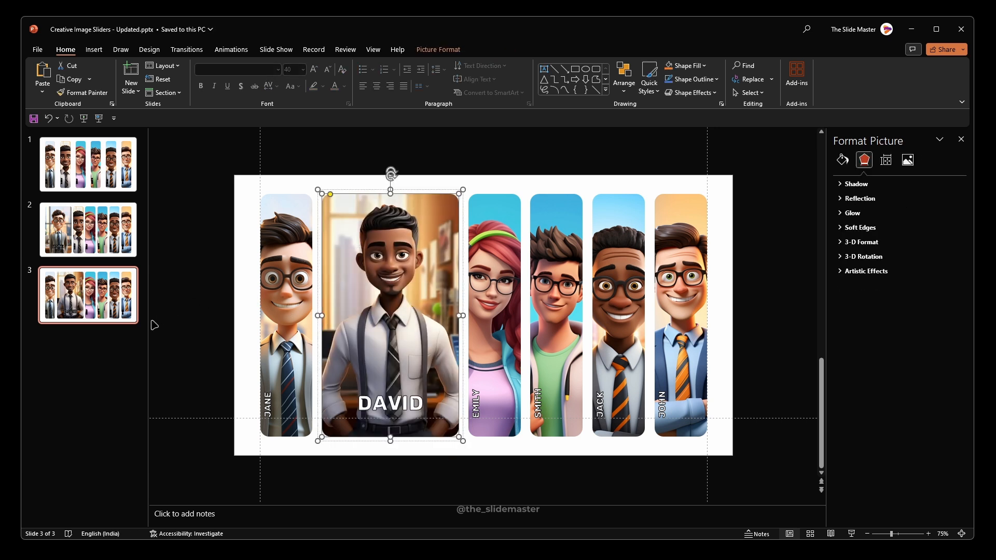
{"action": "left_click", "coordinate": [123, 351]}
Step: Duplicate the first slide and move the copy to the end of the deck as slide 4
{"action": "left_click", "coordinate": [95, 181]}
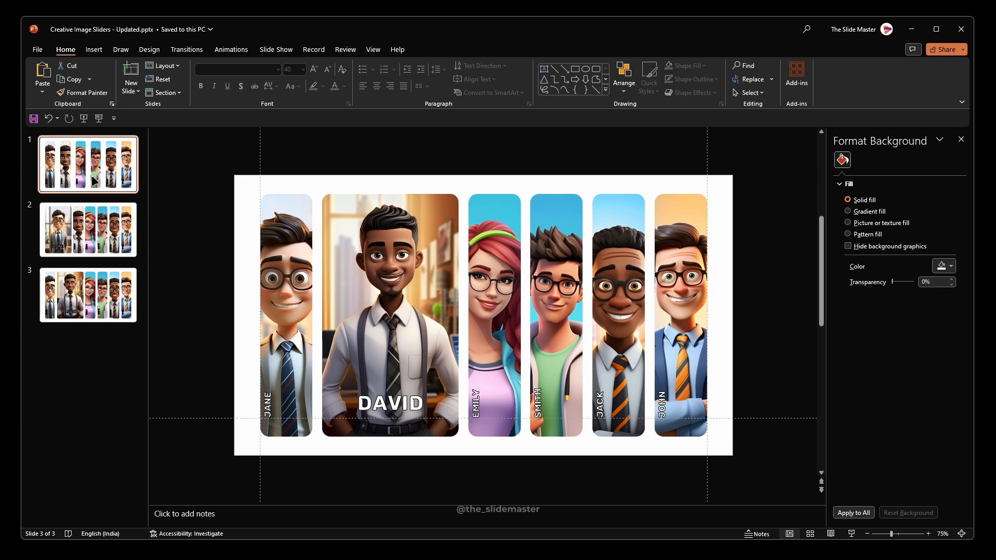
{"action": "key", "text": "ctrl+d"}
{"action": "left_click_drag", "start_coordinate": [95, 181], "coordinate": [89, 365]}
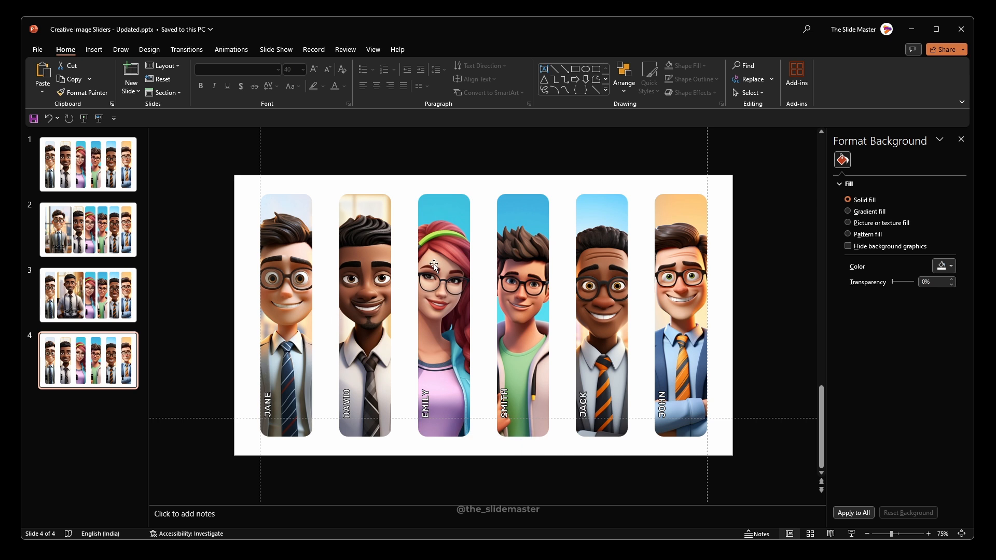
Step: Set the crop width of the third portrait on slide 4 to 3.65"
{"action": "left_click", "coordinate": [444, 233]}
{"action": "left_click", "coordinate": [444, 232]}
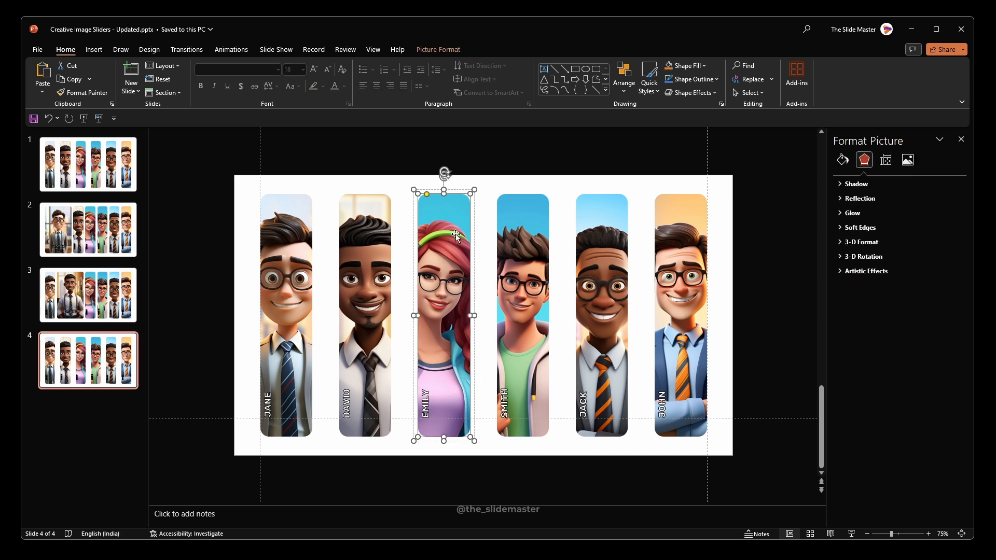
{"action": "left_click", "coordinate": [908, 160]}
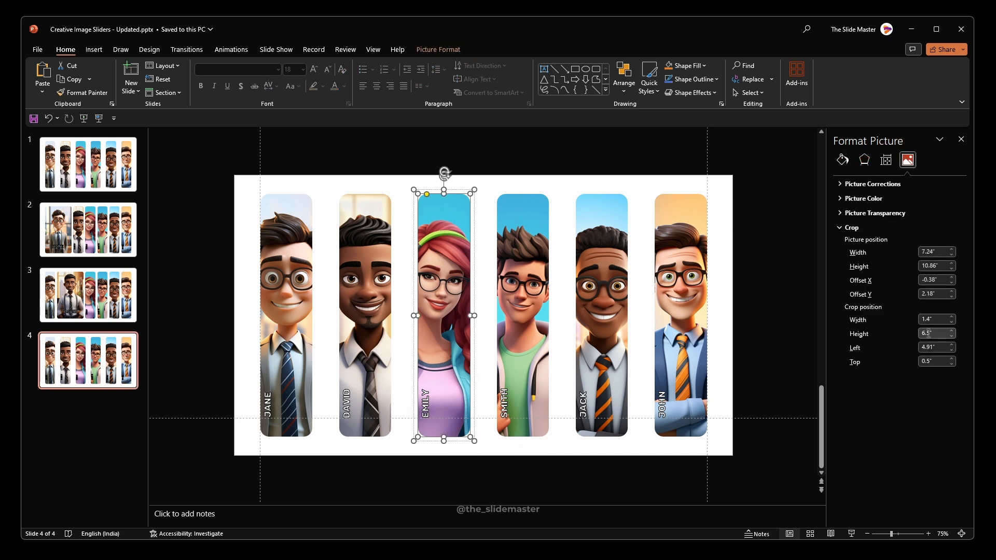
{"action": "left_click", "coordinate": [936, 320]}
{"action": "type", "text": "3.65"}
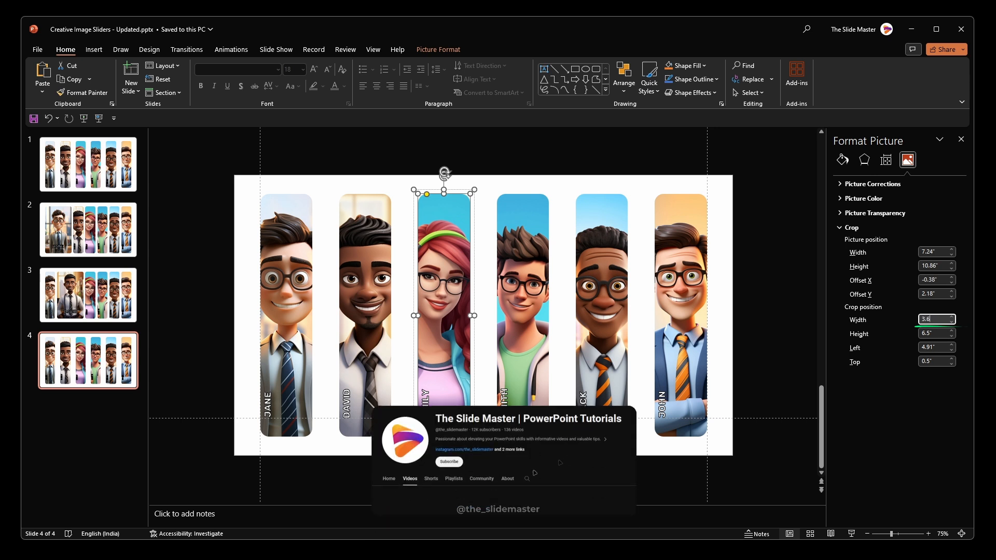
{"action": "key", "text": "Return"}
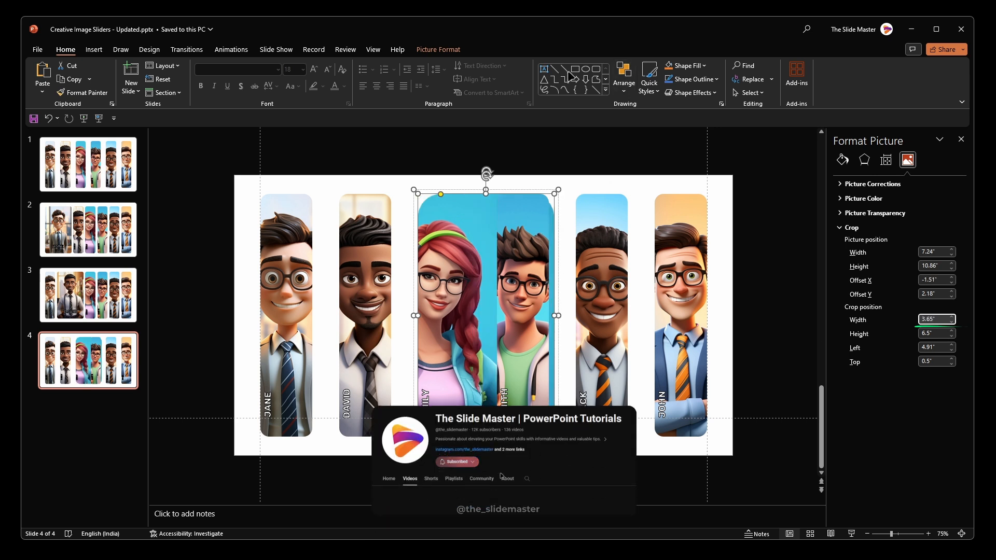
Step: Scale down and reposition the third portrait's picture inside its crop frame so the woman's upper body fits centred in it
{"action": "left_click", "coordinate": [440, 49]}
{"action": "left_click", "coordinate": [867, 78]}
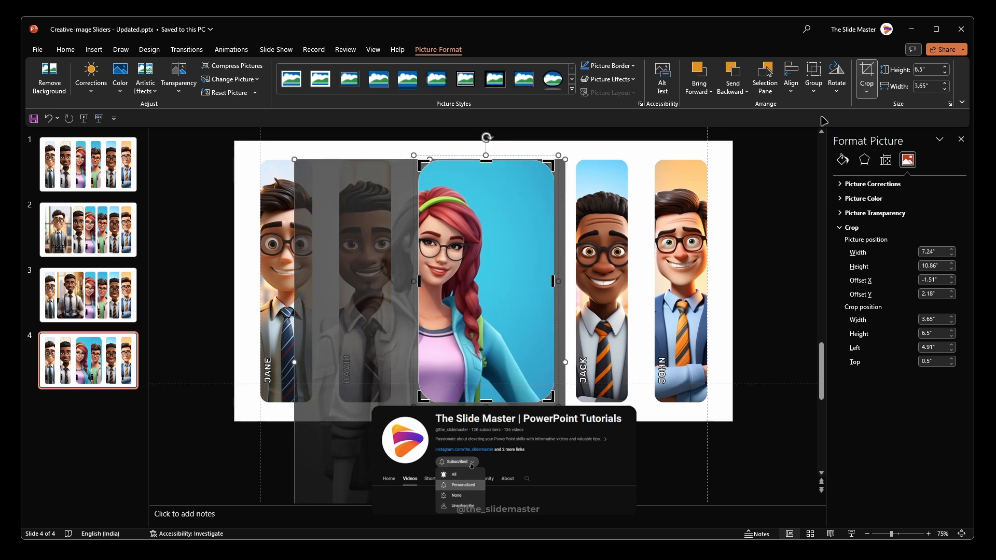
{"action": "left_click_drag", "start_coordinate": [485, 287], "coordinate": [536, 306]}
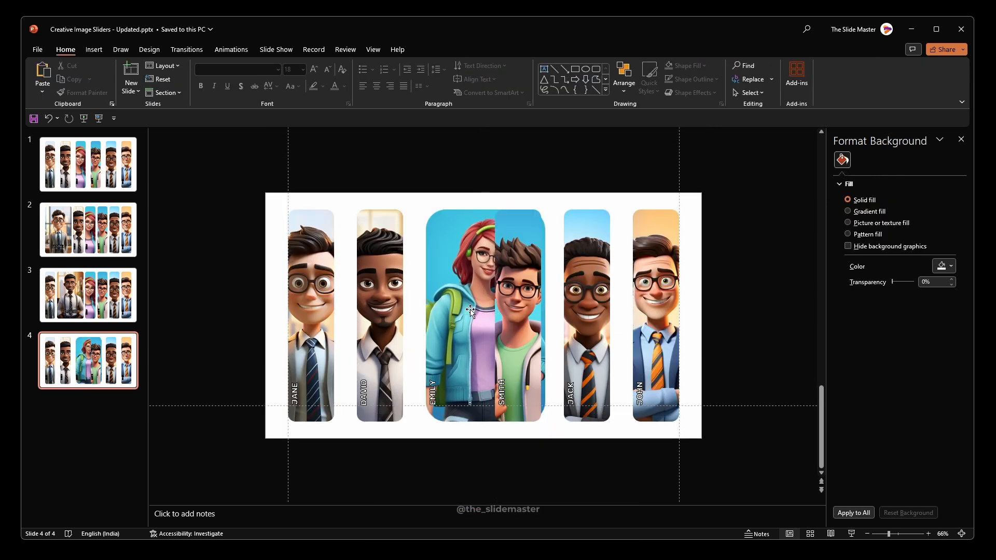
Step: Distribute all six portraits on slide 4 horizontally
{"action": "left_click_drag", "start_coordinate": [252, 156], "coordinate": [722, 459]}
{"action": "left_click", "coordinate": [505, 52]}
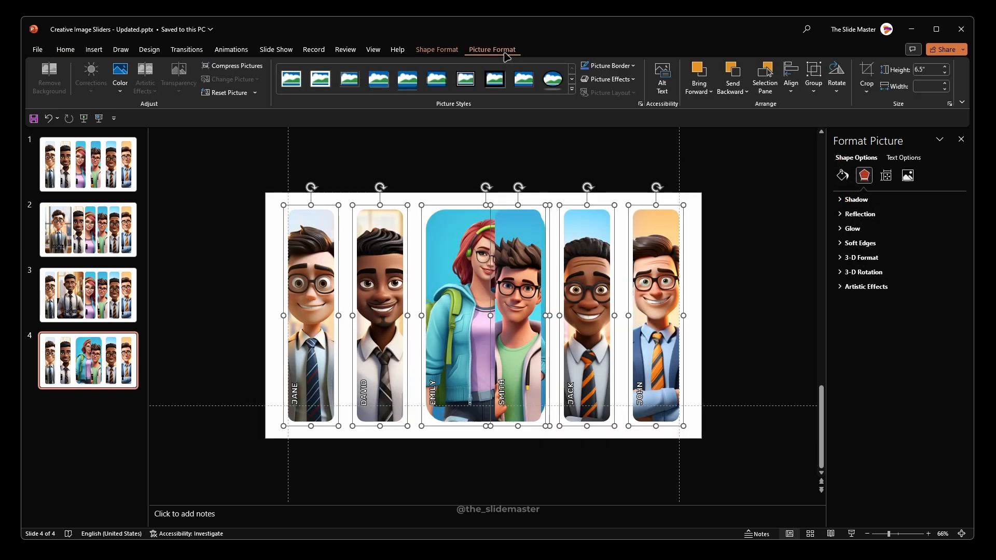
{"action": "left_click", "coordinate": [791, 77]}
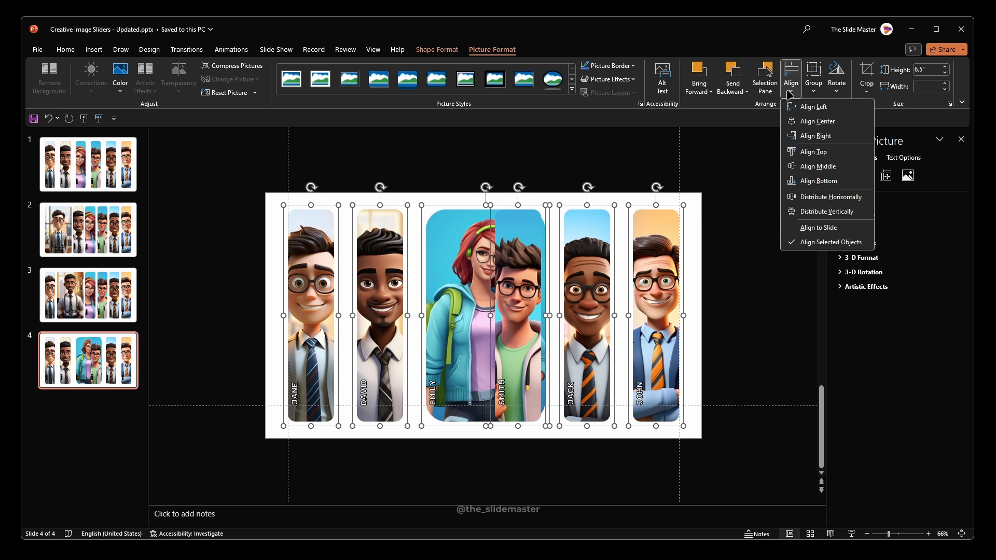
{"action": "left_click", "coordinate": [820, 201]}
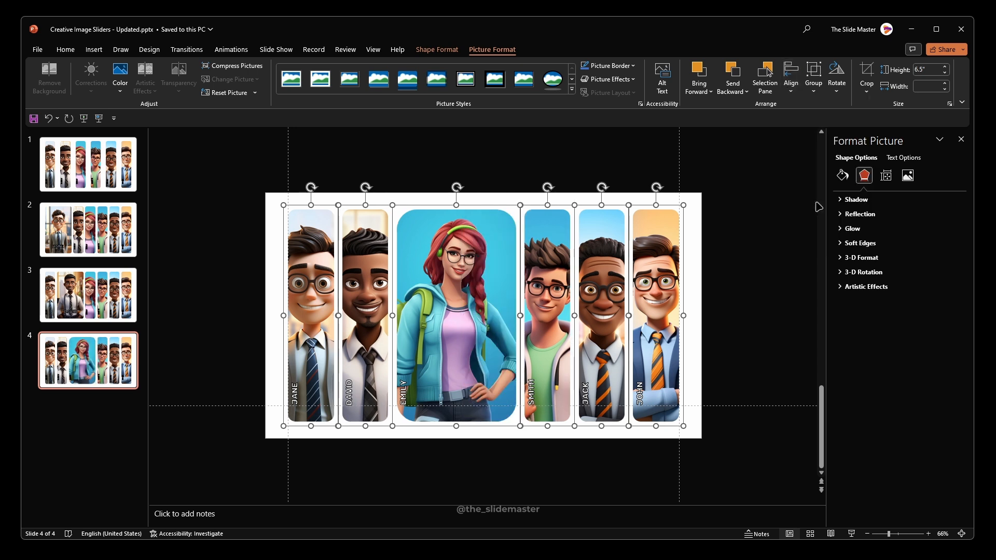
Step: Reduce the corner rounding of the widened third portrait to match the narrow portraits
{"action": "left_click", "coordinate": [432, 240]}
{"action": "left_click", "coordinate": [432, 241]}
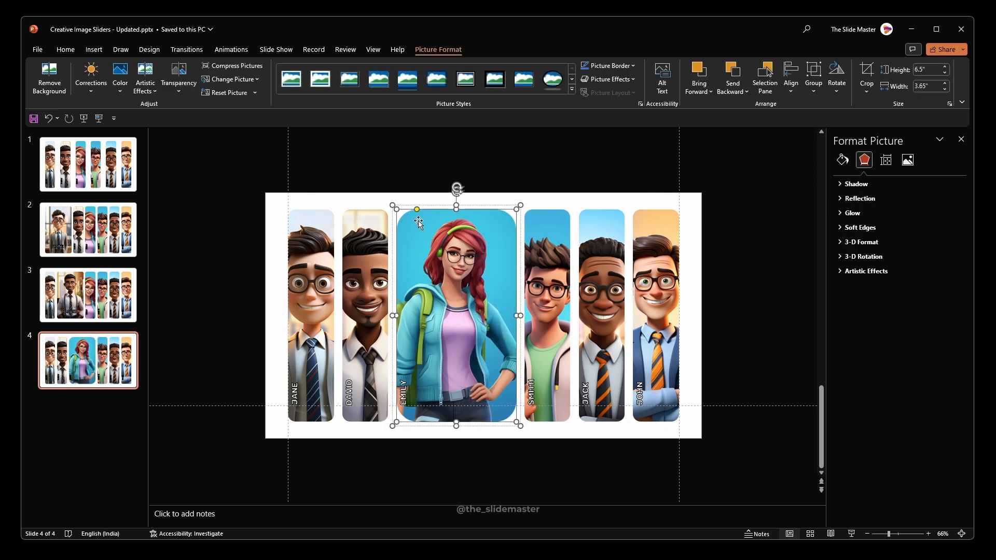
{"action": "left_click_drag", "start_coordinate": [419, 210], "coordinate": [406, 209]}
Step: Rotate the name label on the widened third portrait right 90°
{"action": "left_click", "coordinate": [410, 380]}
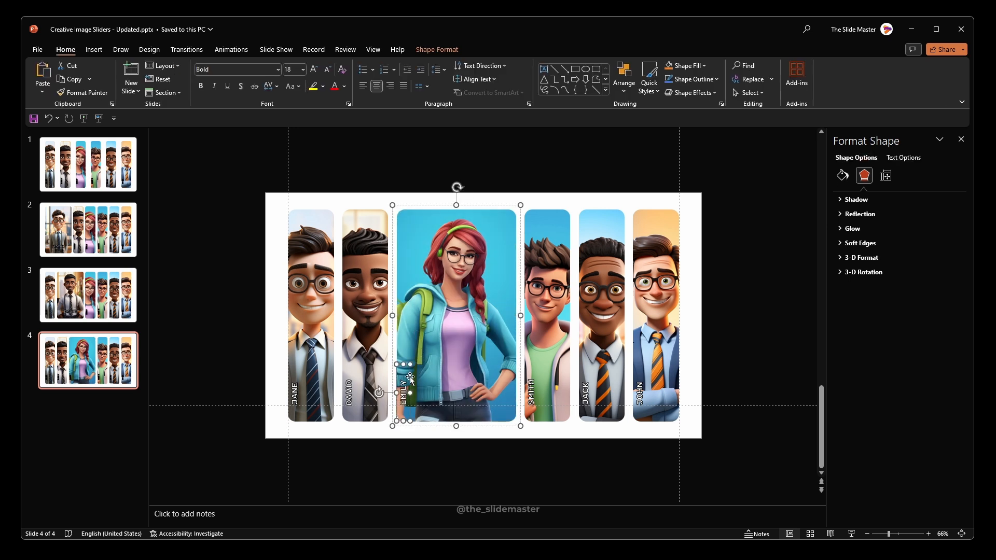
{"action": "left_click", "coordinate": [450, 49]}
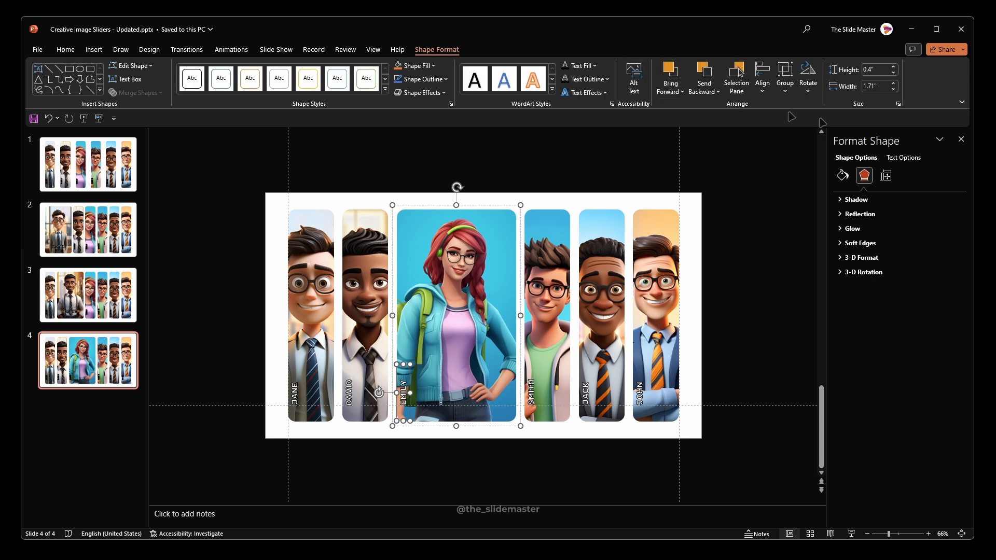
{"action": "left_click", "coordinate": [808, 78]}
{"action": "left_click", "coordinate": [813, 107]}
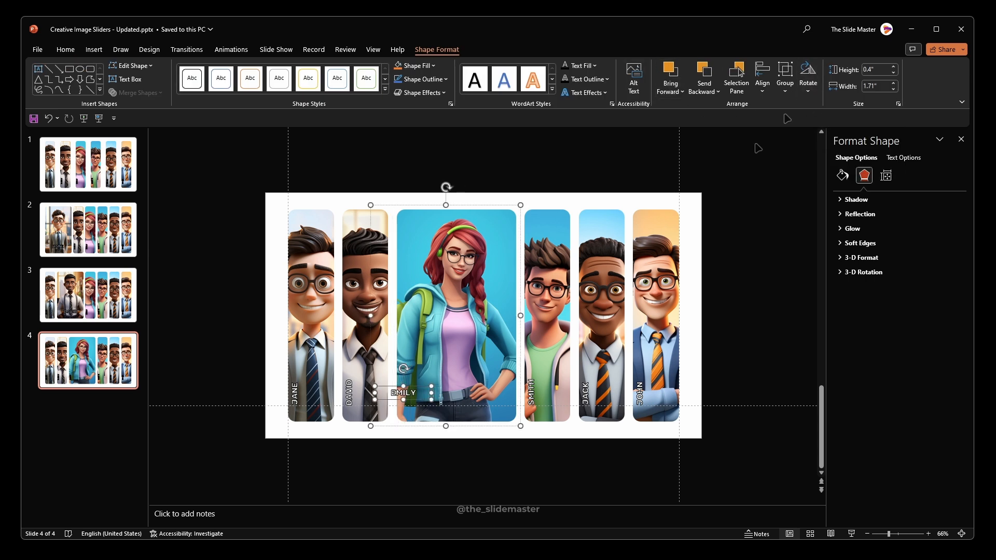
Step: Set the third portrait's name label to font size 40, widen its text box to fit one line and centre it low on the picture
{"action": "left_click", "coordinate": [69, 51]}
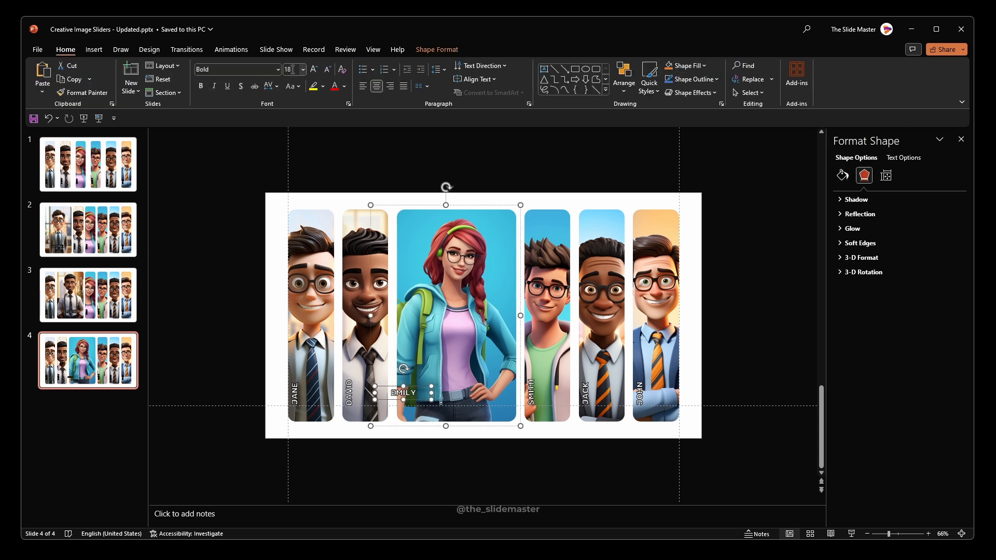
{"action": "left_click", "coordinate": [292, 69]}
{"action": "type", "text": "40"}
{"action": "key", "text": "Return"}
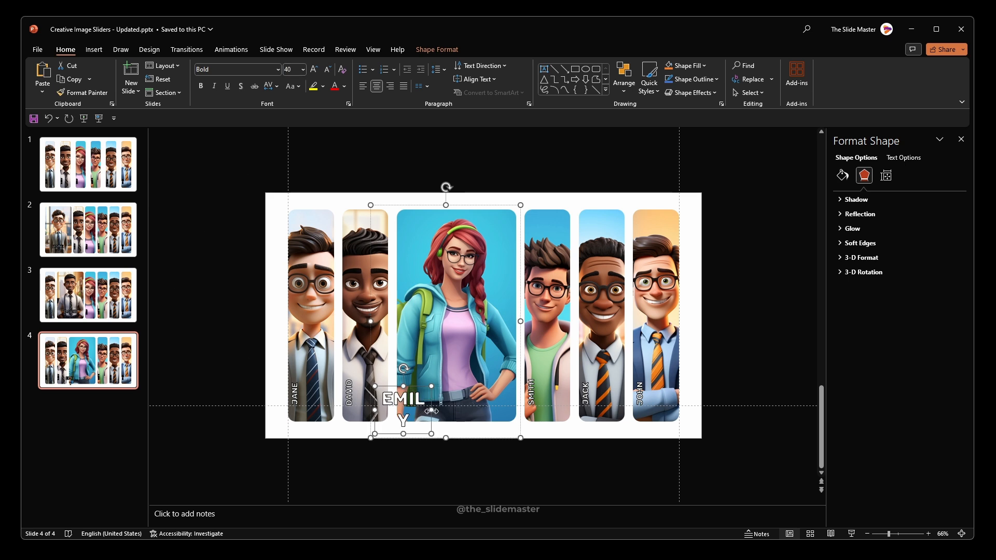
{"action": "left_click_drag", "start_coordinate": [431, 411], "coordinate": [451, 410]}
{"action": "left_click_drag", "start_coordinate": [401, 385], "coordinate": [444, 382]}
{"action": "left_click", "coordinate": [470, 442]}
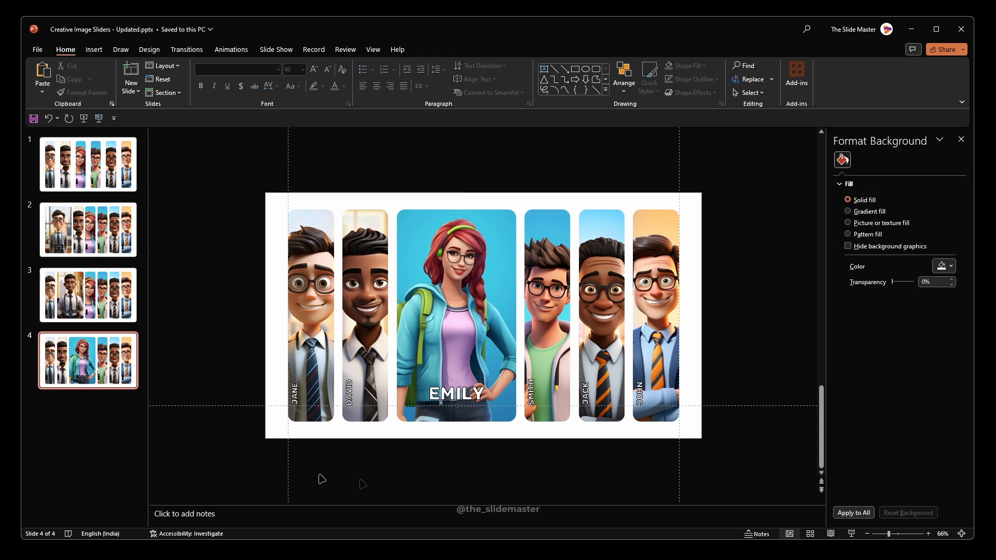
Step: Duplicate slide 1 and move the copy to the end of the deck as slide 5
{"action": "left_click", "coordinate": [99, 154]}
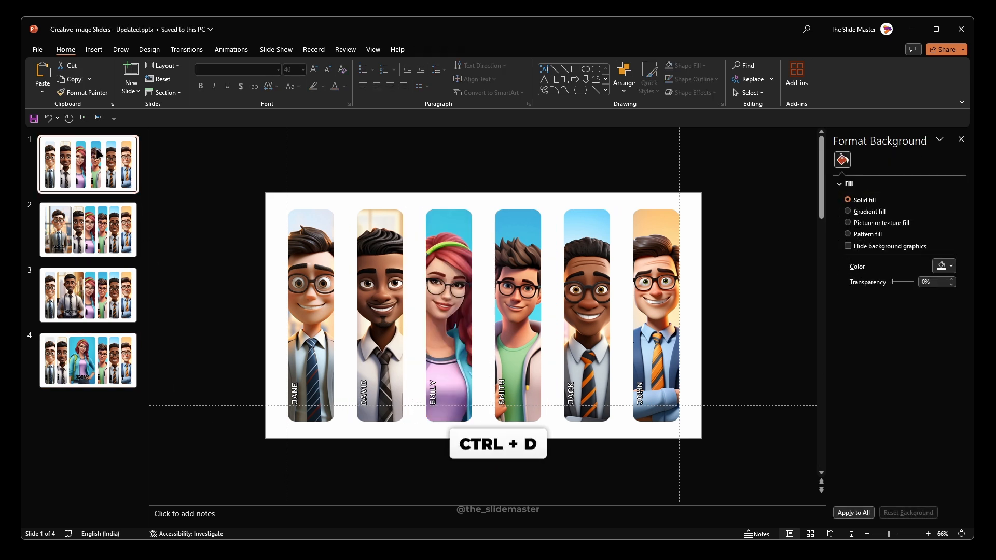
{"action": "key", "text": "ctrl+d"}
{"action": "left_click_drag", "start_coordinate": [88, 231], "coordinate": [93, 439]}
Step: Set the crop width of the fourth portrait on slide 5 to 3.65"
{"action": "left_click", "coordinate": [492, 312]}
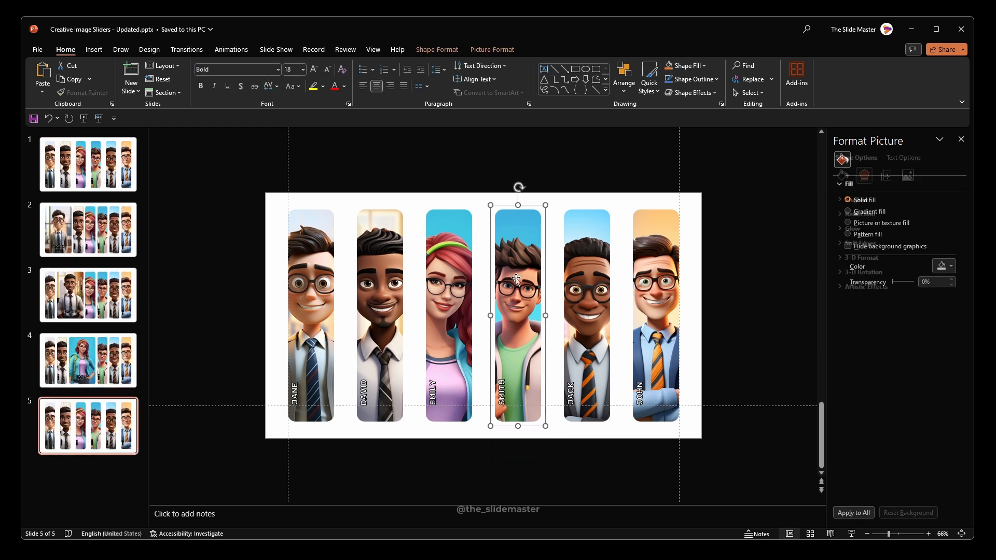
{"action": "left_click", "coordinate": [513, 261]}
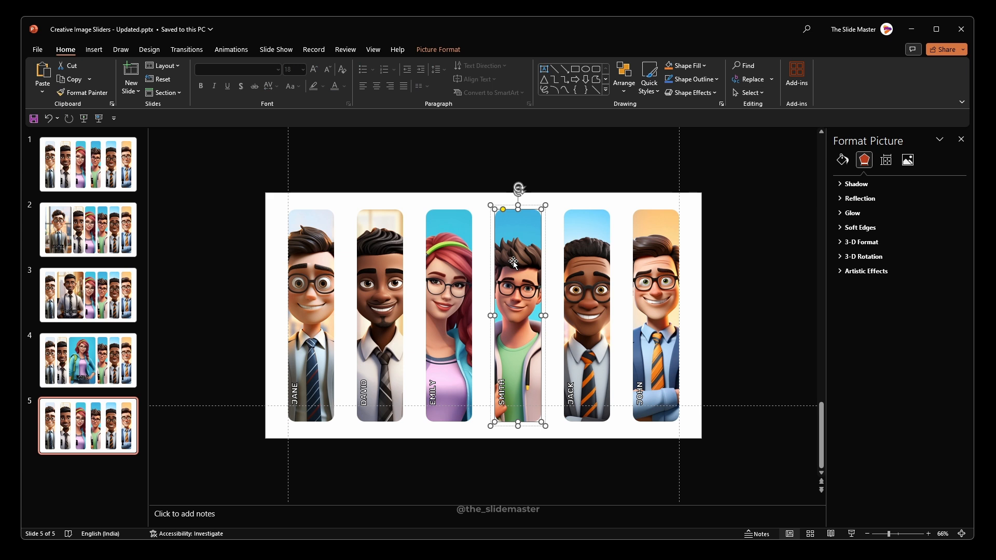
{"action": "left_click", "coordinate": [908, 160]}
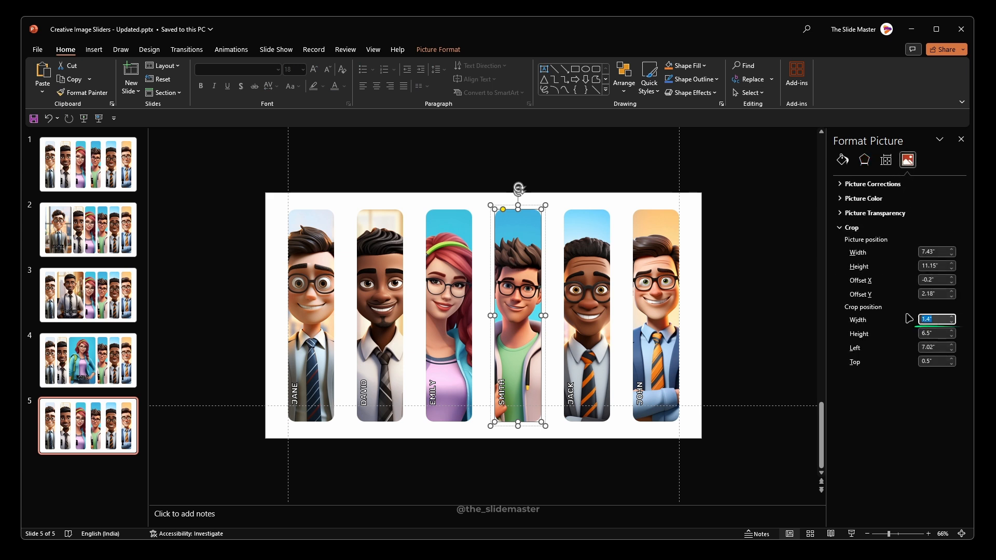
{"action": "key", "text": "Return"}
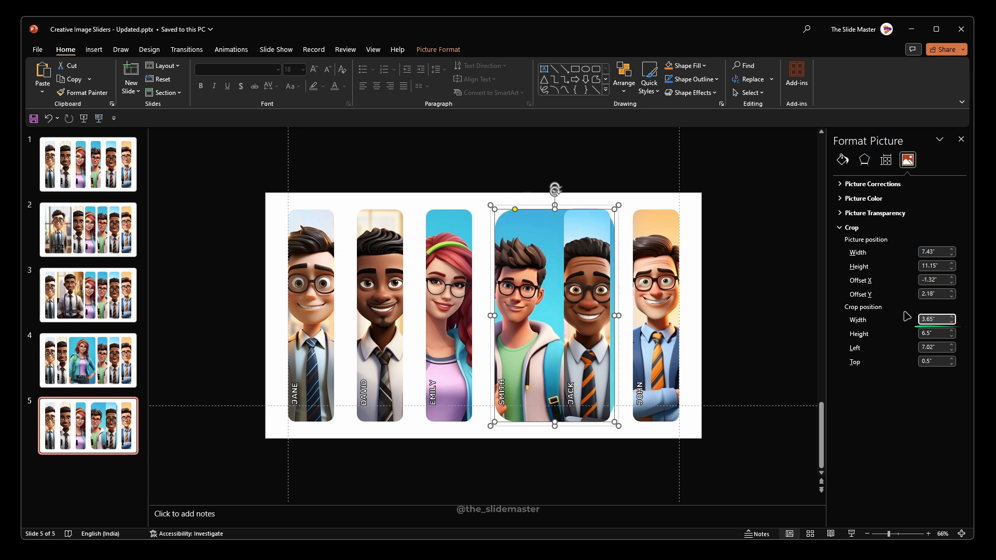
Step: Scale down the fourth portrait's picture inside its crop frame and centre the figure in it
{"action": "left_click", "coordinate": [438, 49]}
{"action": "left_click", "coordinate": [867, 78]}
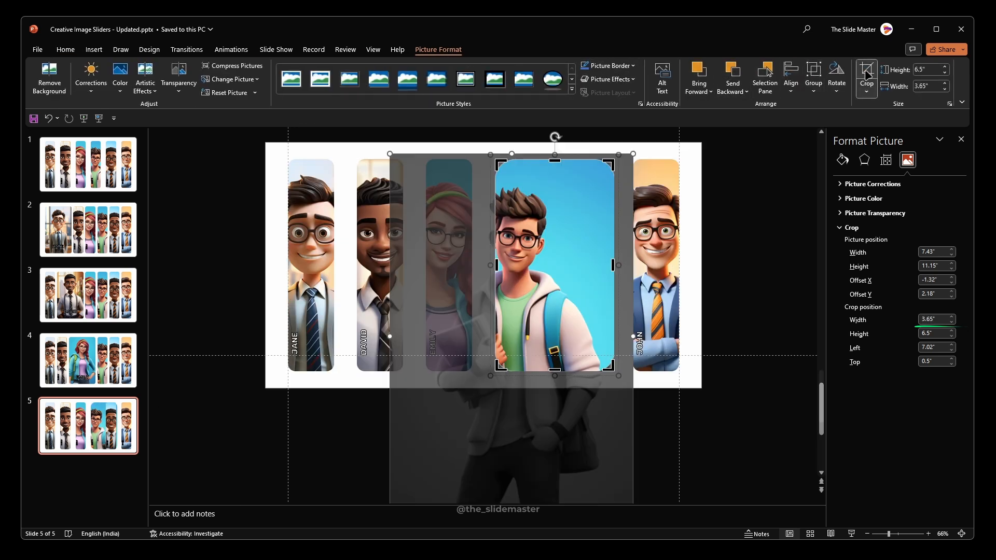
{"action": "left_click_drag", "start_coordinate": [504, 299], "coordinate": [541, 270]}
{"action": "scroll", "coordinate": [560, 307], "scroll_direction": "down", "scroll_amount": 2}
{"action": "left_click_drag", "start_coordinate": [625, 488], "coordinate": [601, 453]}
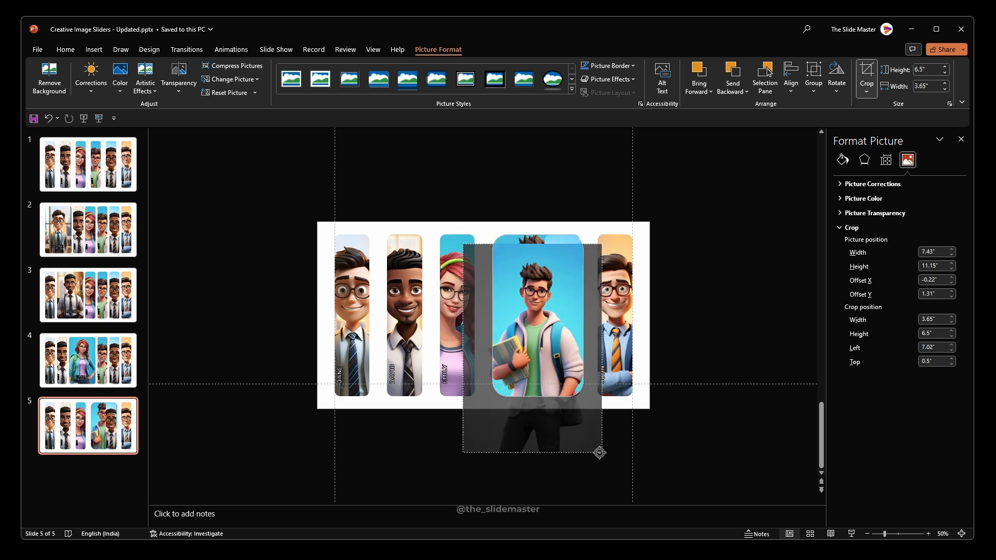
{"action": "left_click_drag", "start_coordinate": [552, 336], "coordinate": [553, 314]}
{"action": "left_click", "coordinate": [690, 443]}
Step: Distribute all six portraits on slide 5 horizontally
{"action": "left_click_drag", "start_coordinate": [282, 206], "coordinate": [670, 418]}
{"action": "scroll", "coordinate": [622, 260], "scroll_direction": "up", "scroll_amount": 3}
{"action": "scroll", "coordinate": [622, 259], "scroll_direction": "up", "scroll_amount": 2}
{"action": "left_click", "coordinate": [492, 49]}
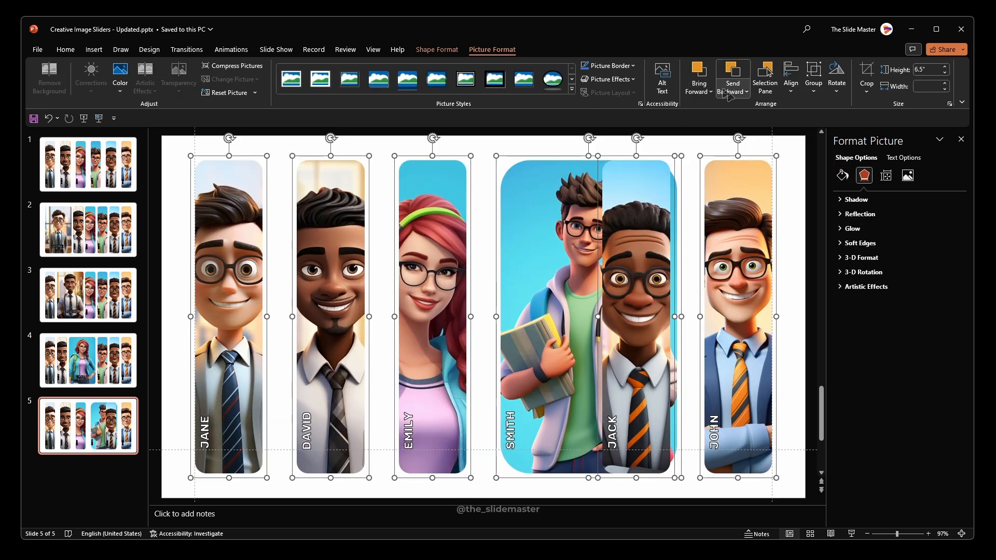
{"action": "left_click", "coordinate": [789, 83]}
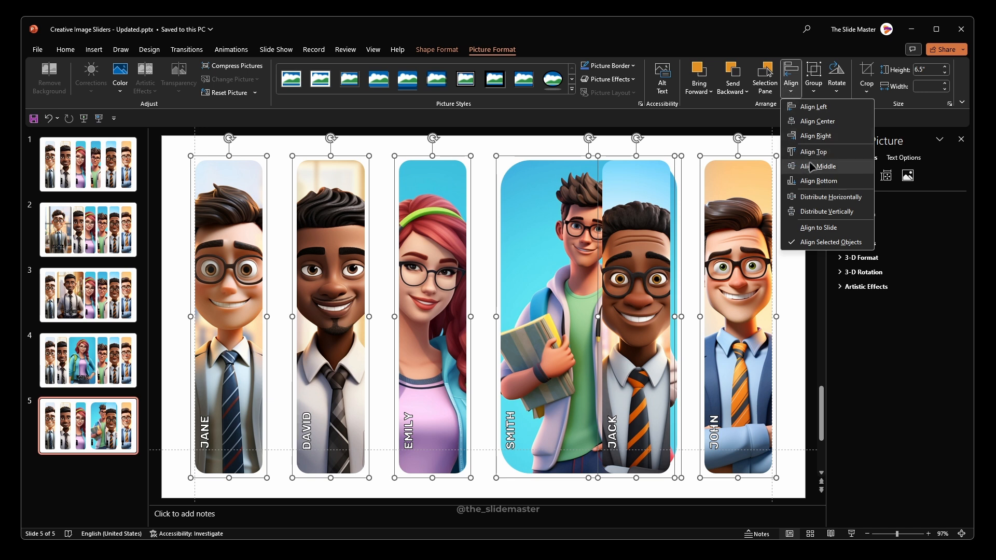
{"action": "left_click", "coordinate": [813, 197]}
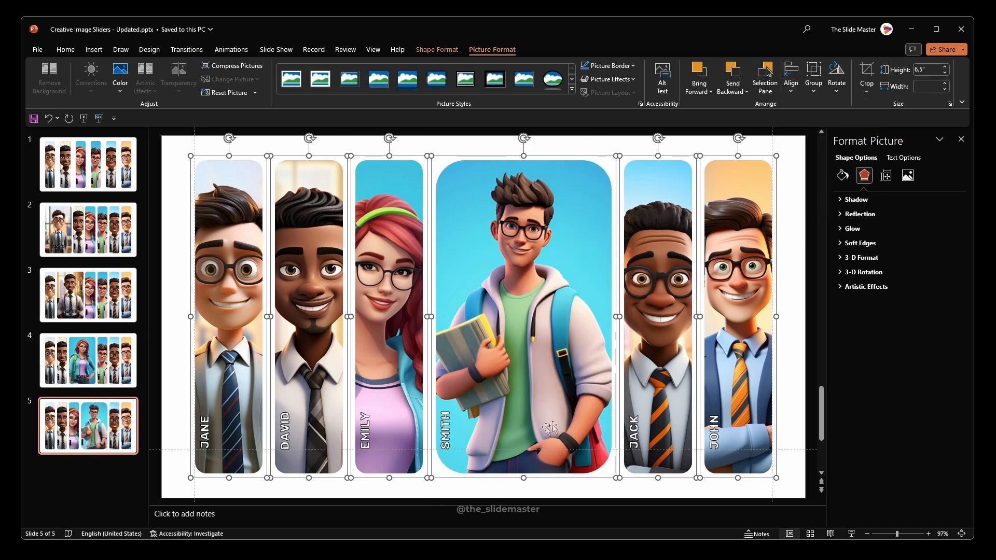
{"action": "left_click", "coordinate": [460, 494]}
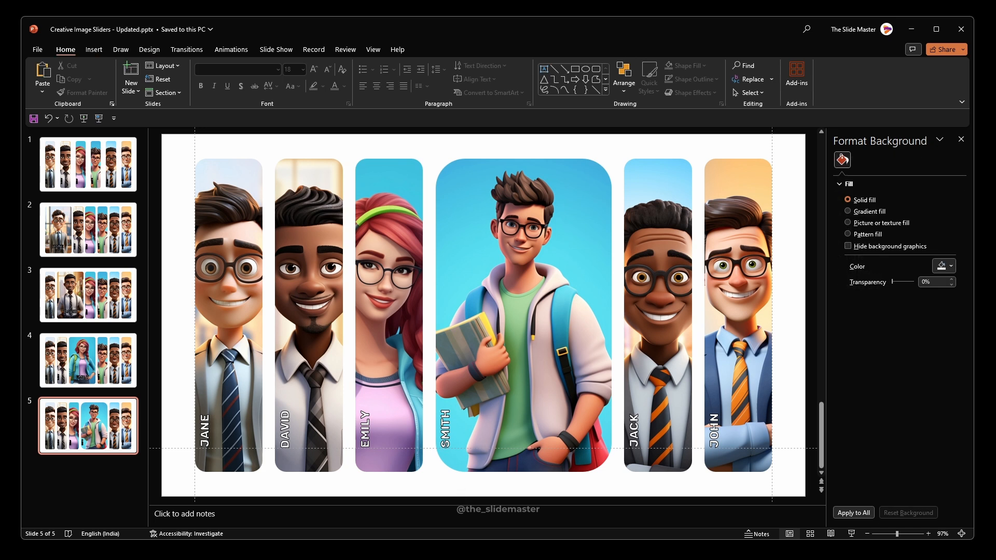
Step: Reduce the corner rounding of the widened fourth portrait to match the narrow portraits and rotate its name label right 90°
{"action": "left_click", "coordinate": [484, 234]}
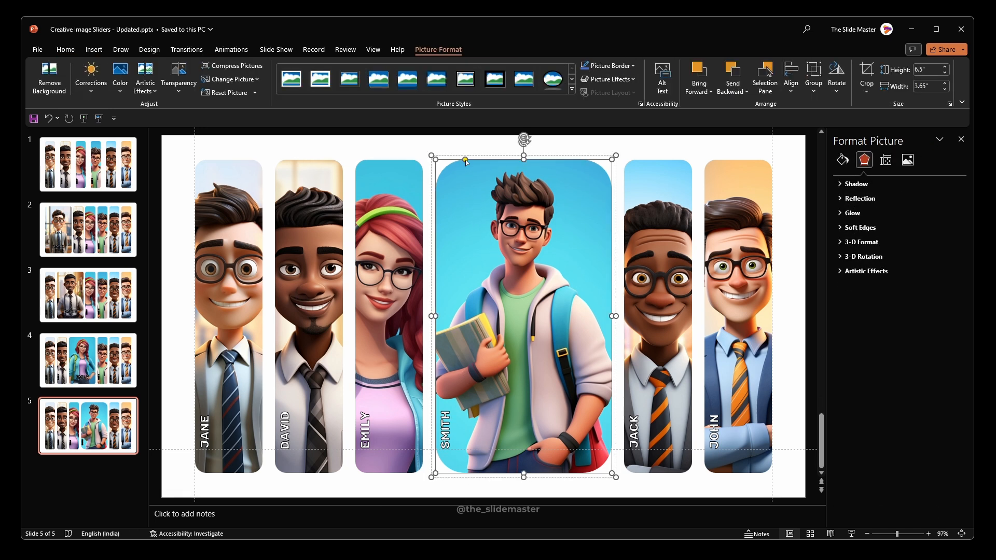
{"action": "left_click_drag", "start_coordinate": [466, 162], "coordinate": [446, 156]}
{"action": "left_click", "coordinate": [455, 420]}
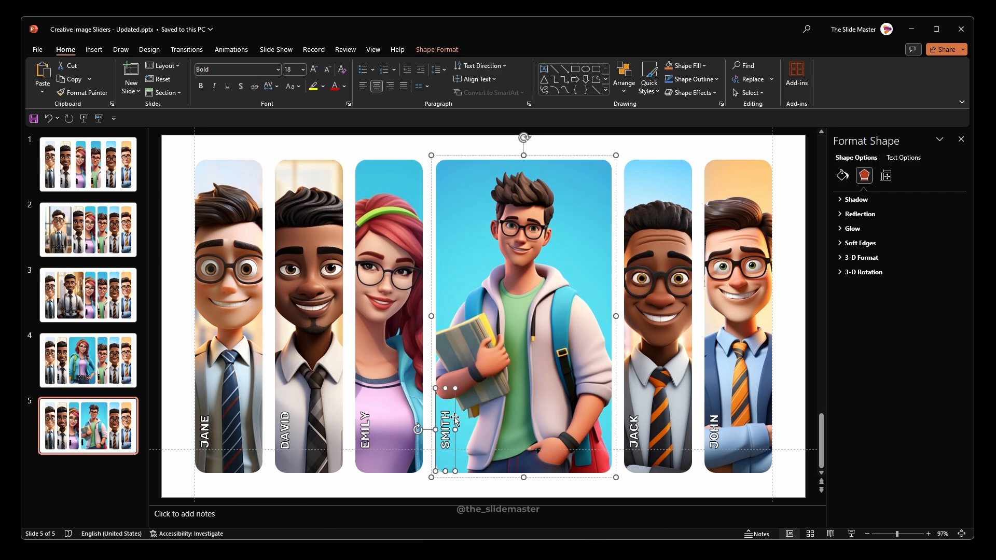
{"action": "left_click", "coordinate": [437, 49]}
{"action": "left_click", "coordinate": [809, 78]}
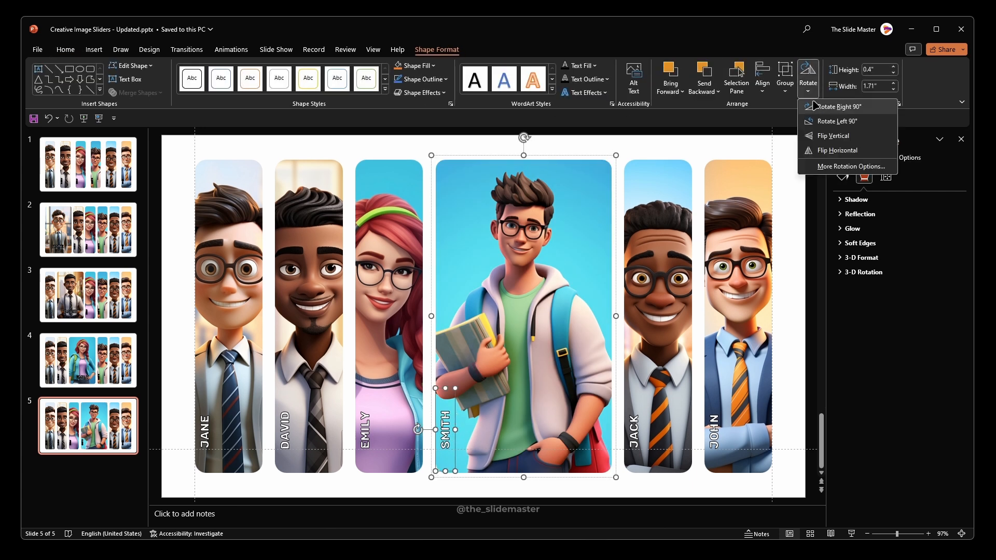
{"action": "left_click", "coordinate": [851, 103]}
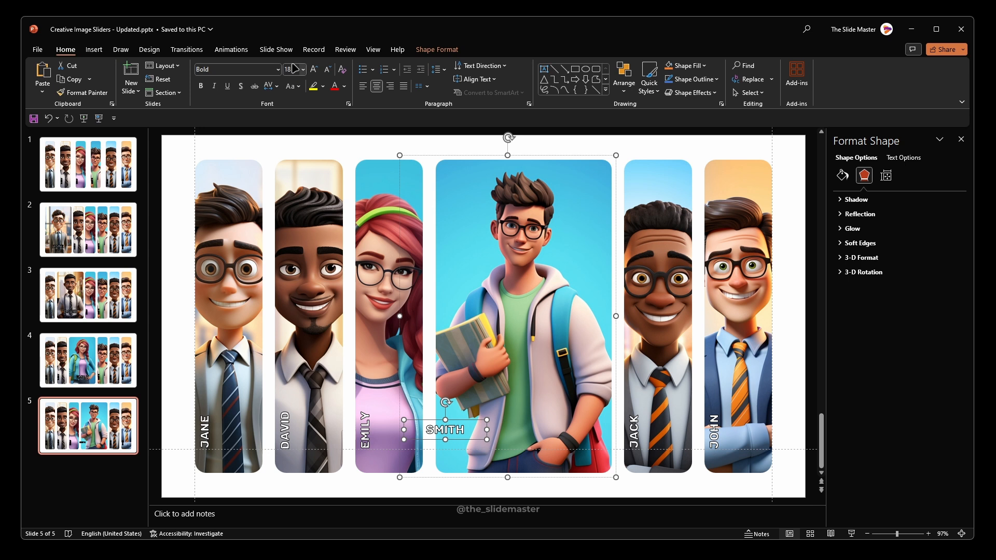
Step: Set the fourth portrait's name label to font size 40 and fit it on one line, centred low on the picture
{"action": "type", "text": "40"}
{"action": "key", "text": "Return"}
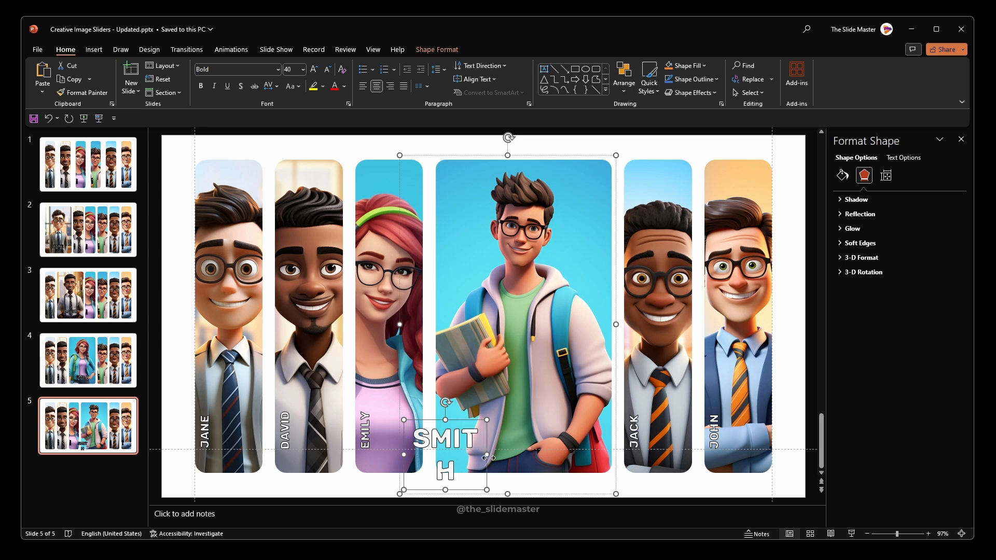
{"action": "left_click_drag", "start_coordinate": [487, 458], "coordinate": [525, 457]}
{"action": "left_click_drag", "start_coordinate": [442, 423], "coordinate": [502, 410]}
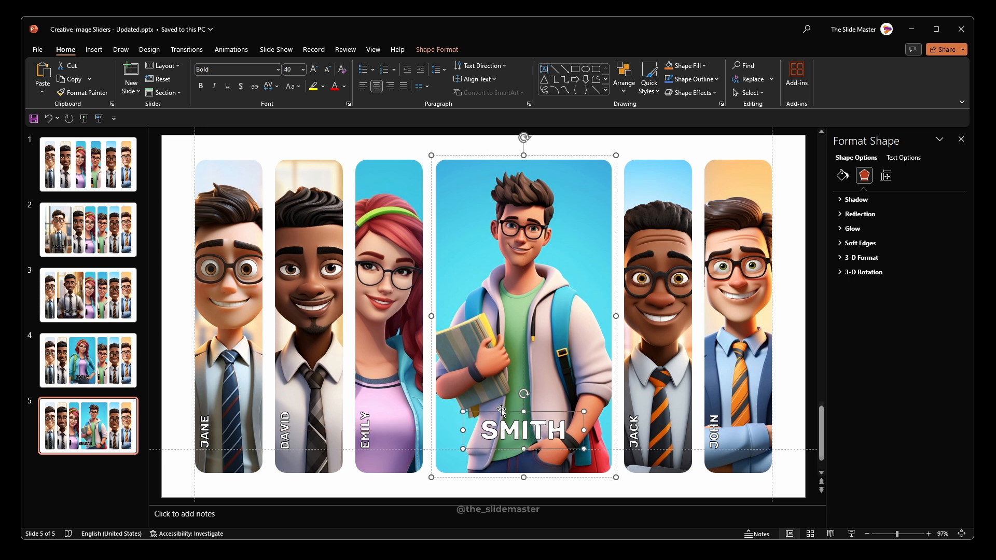
{"action": "left_click", "coordinate": [408, 487]}
Step: Duplicate slide 1 and move the copy to the end of the deck as slide 6
{"action": "left_click", "coordinate": [103, 169]}
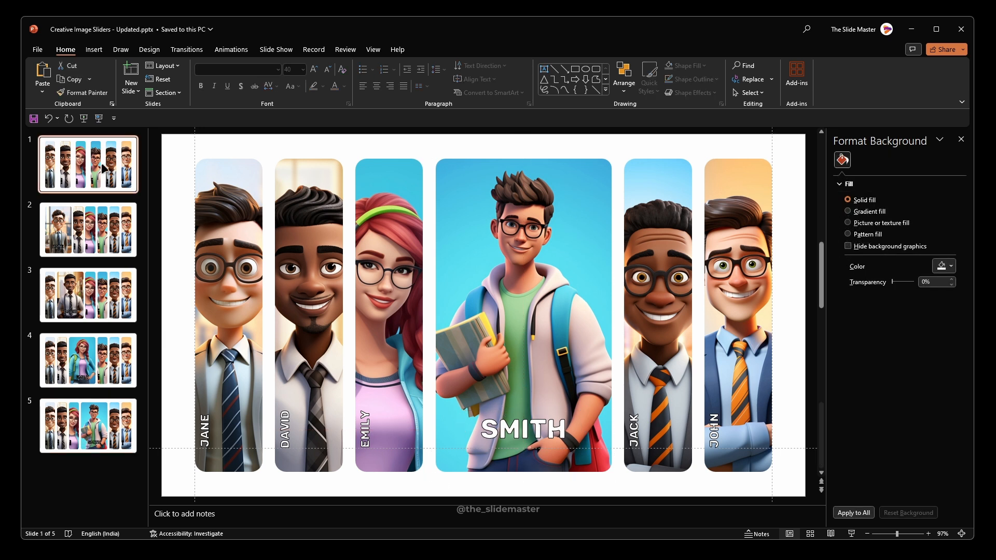
{"action": "key", "text": "ctrl+d"}
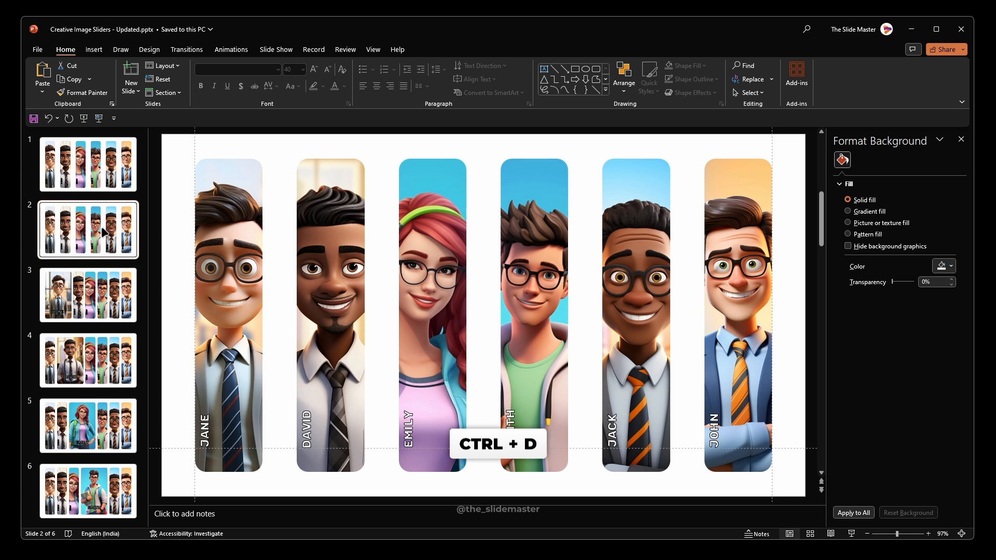
{"action": "left_click_drag", "start_coordinate": [94, 228], "coordinate": [103, 492]}
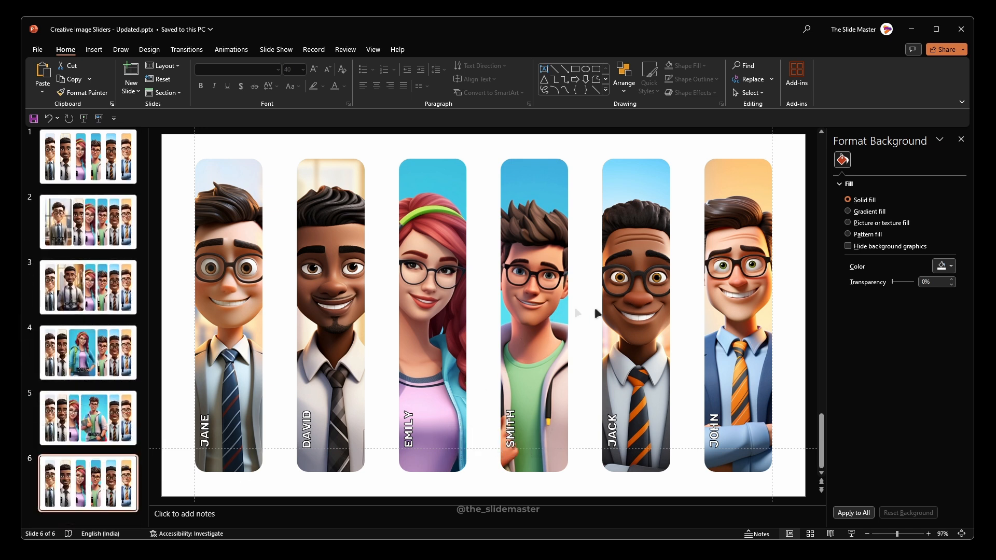
Step: Set the crop width of the fifth portrait on slide 6 to 3.65"
{"action": "left_click", "coordinate": [633, 277]}
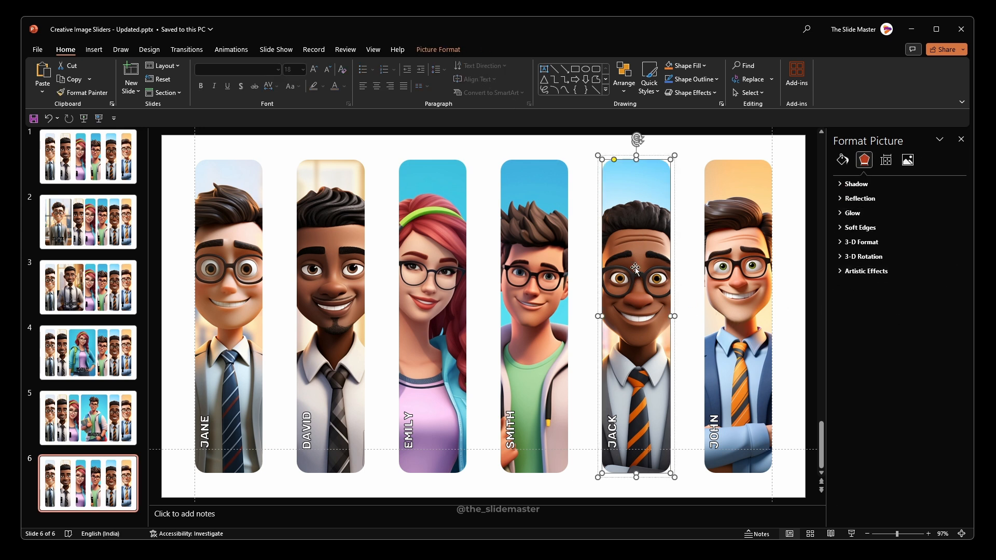
{"action": "left_click", "coordinate": [908, 160]}
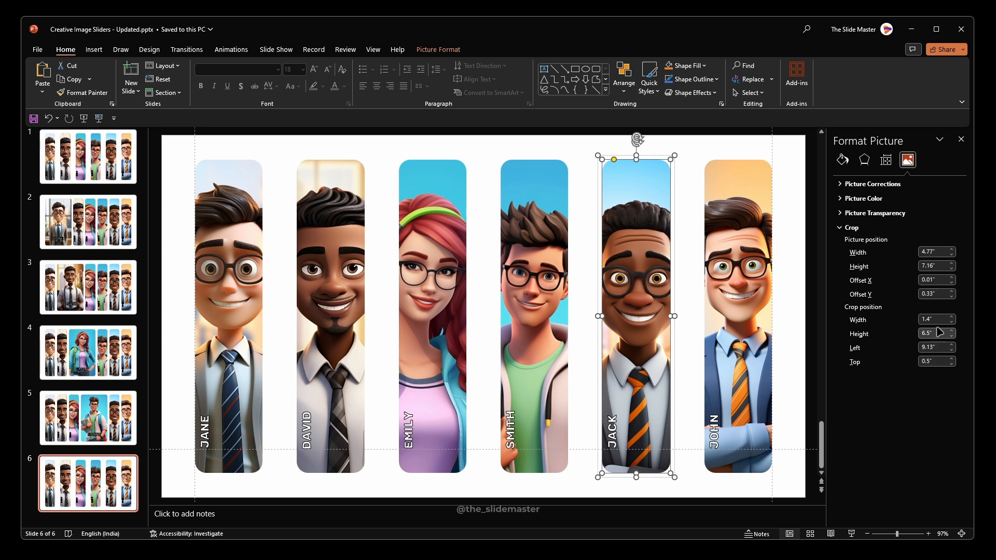
{"action": "key", "text": "Return"}
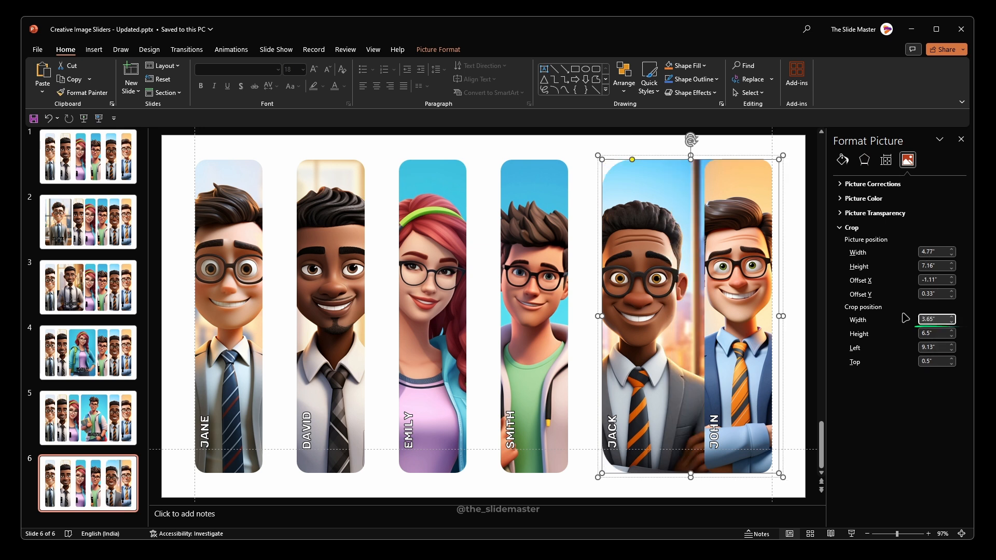
Step: Scale the fifth portrait's picture to about 4.51" by 6.76" inside its crop frame and centre the figure in it
{"action": "left_click", "coordinate": [446, 50]}
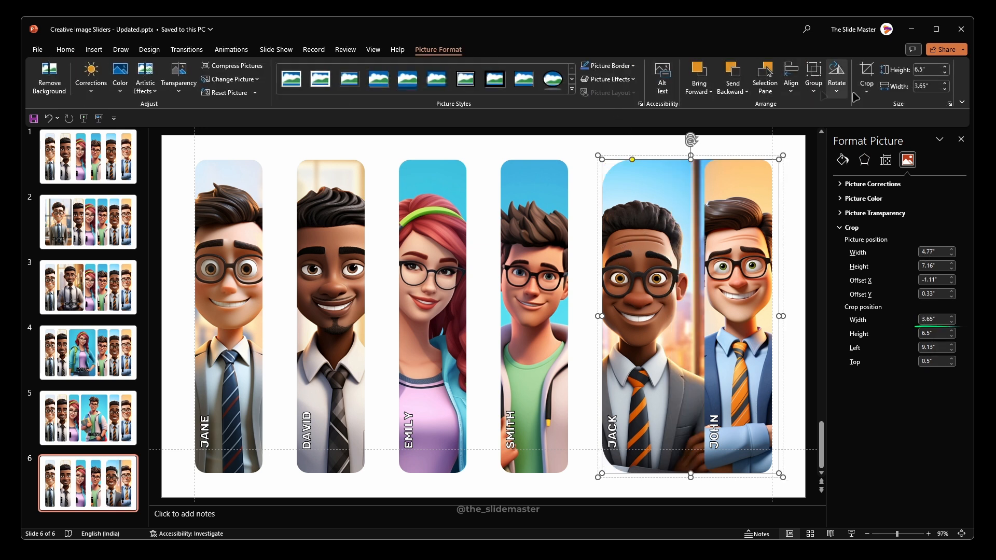
{"action": "left_click", "coordinate": [867, 75]}
{"action": "left_click_drag", "start_coordinate": [668, 323], "coordinate": [714, 315]}
{"action": "scroll", "coordinate": [728, 457], "scroll_direction": "down", "scroll_amount": 2}
{"action": "left_click_drag", "start_coordinate": [727, 455], "coordinate": [717, 440]}
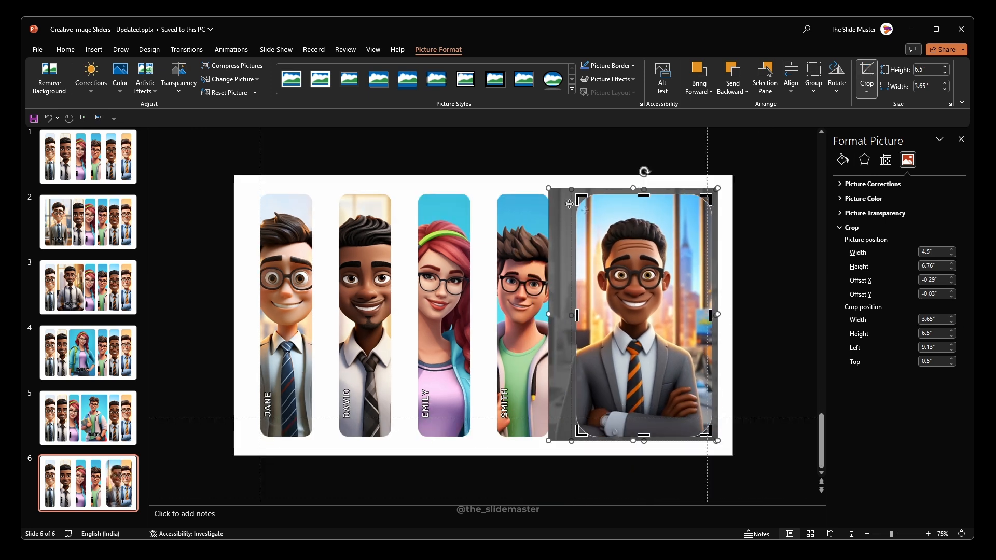
{"action": "mouse_move", "coordinate": [549, 187]}
{"action": "left_mouse_down"}
{"action": "mouse_move", "coordinate": [556, 192]}
{"action": "mouse_move", "coordinate": [548, 187]}
{"action": "left_mouse_up"}
{"action": "left_click_drag", "start_coordinate": [626, 263], "coordinate": [637, 266]}
{"action": "key", "text": "Escape"}
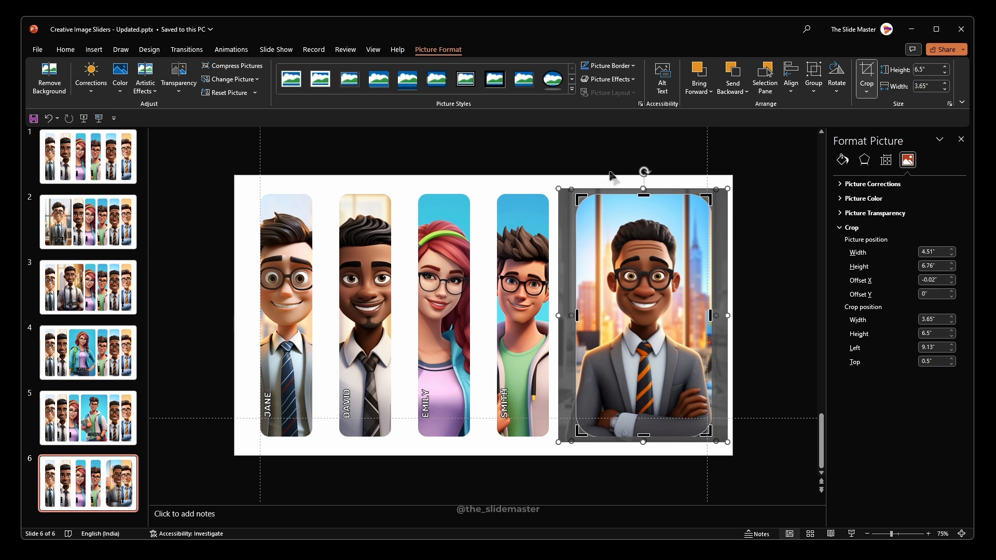
{"action": "key", "text": "Escape"}
Step: Distribute all six portraits on slide 6 horizontally and reduce the widened fifth portrait's corner rounding to match the narrow ones
{"action": "left_click_drag", "start_coordinate": [210, 155], "coordinate": [742, 477]}
{"action": "left_click", "coordinate": [508, 51]}
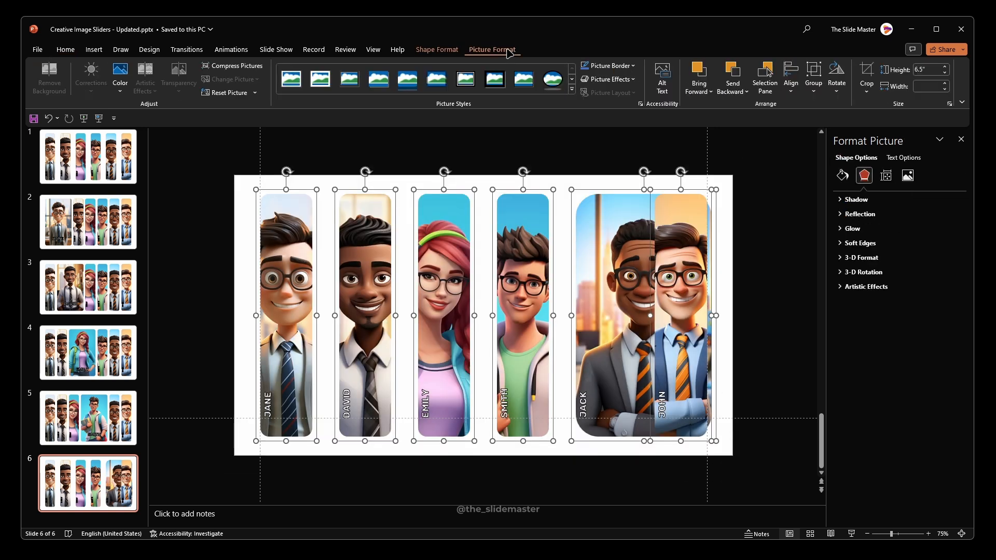
{"action": "left_click", "coordinate": [790, 78]}
{"action": "left_click", "coordinate": [809, 201]}
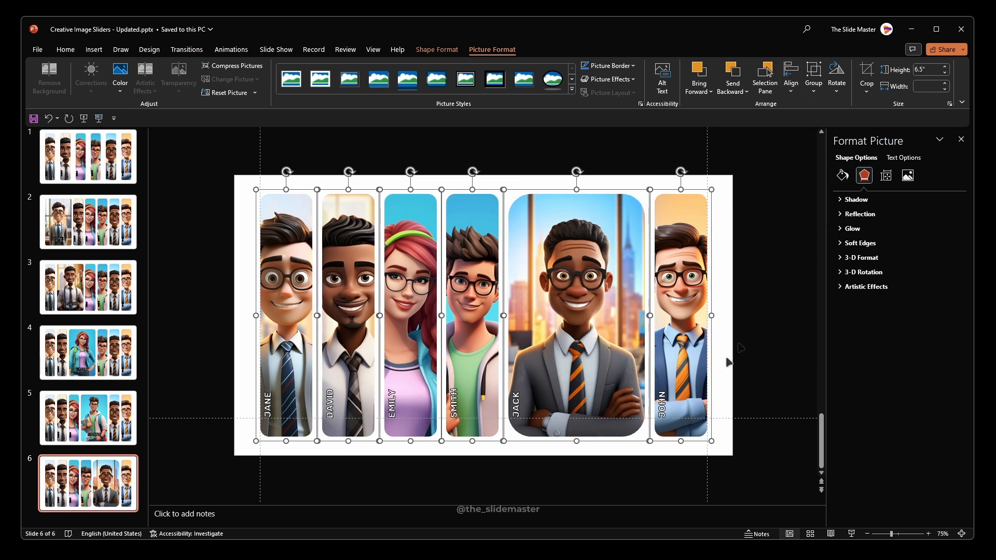
{"action": "left_click", "coordinate": [542, 410]}
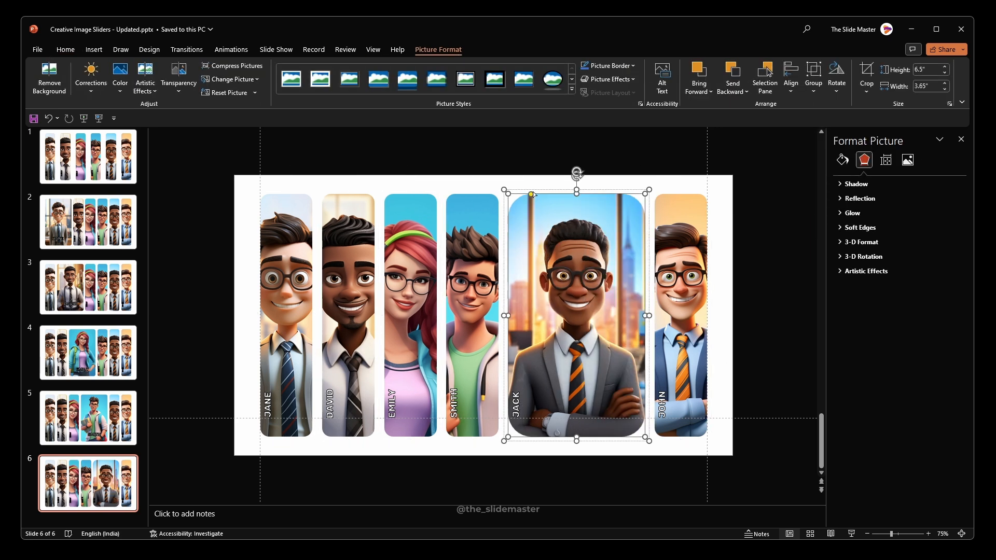
{"action": "left_click_drag", "start_coordinate": [533, 194], "coordinate": [518, 195]}
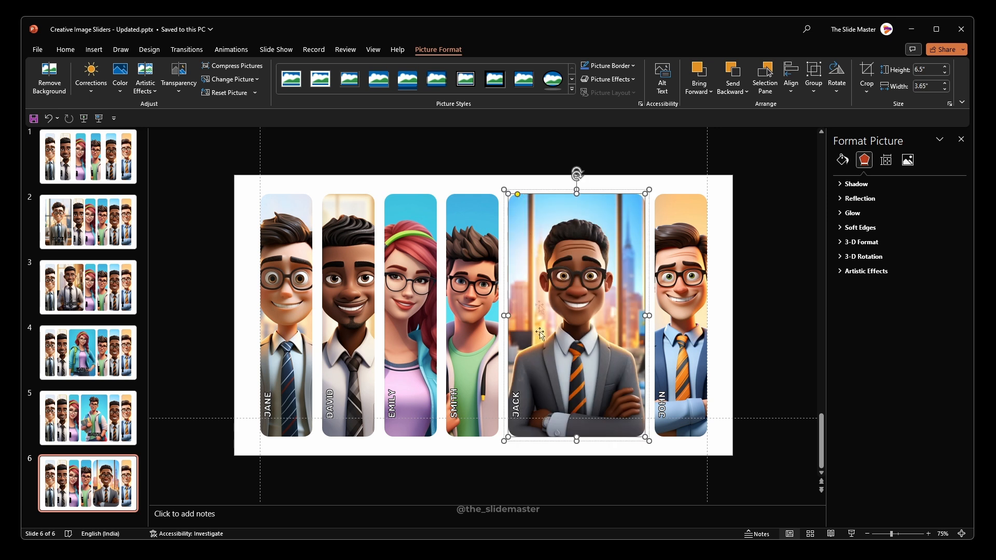
Step: Set the fifth portrait's name label to font size 40 and lengthen its text box to fit the name on one line
{"action": "left_click", "coordinate": [525, 393]}
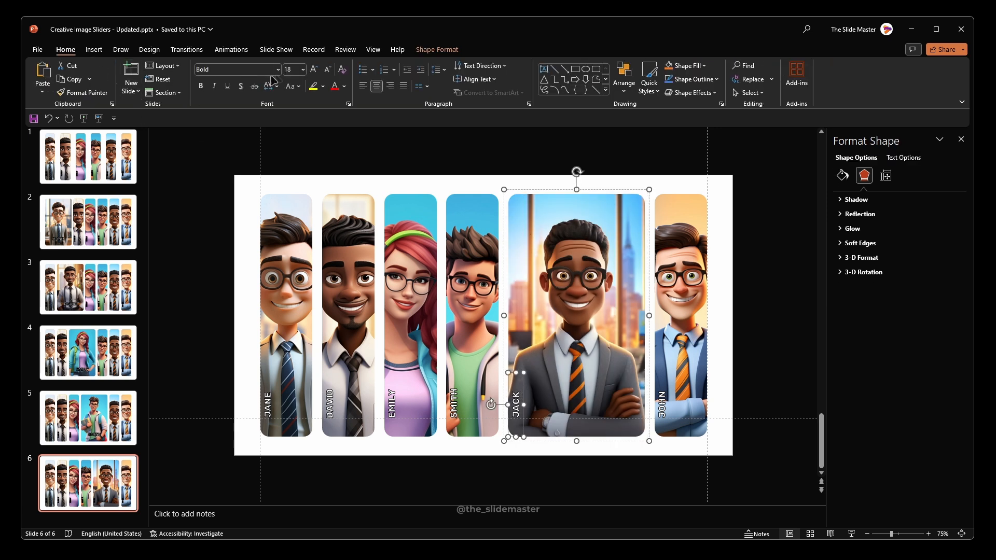
{"action": "type", "text": "40"}
{"action": "key", "text": "Return"}
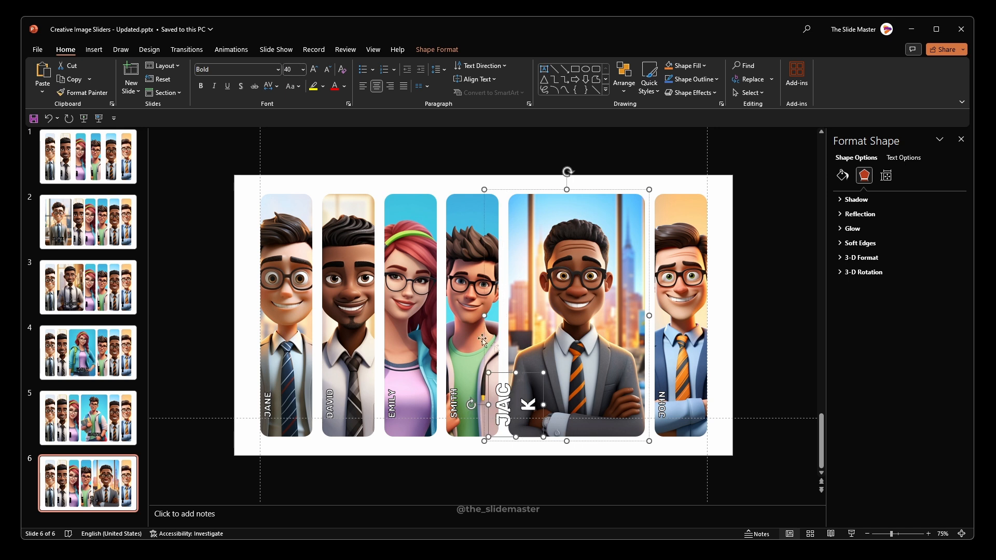
{"action": "left_click_drag", "start_coordinate": [516, 373], "coordinate": [515, 350]}
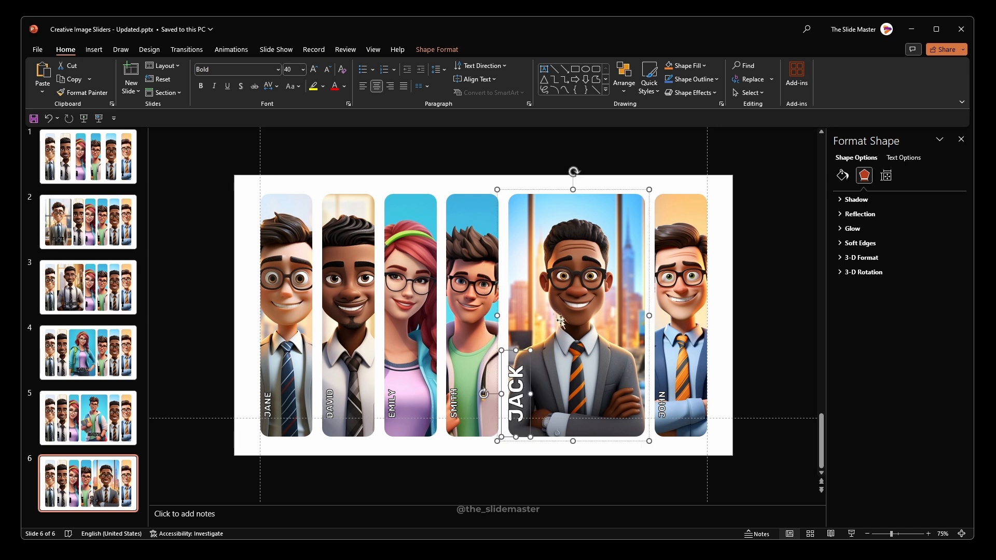
Step: Rotate the fifth portrait's name label right 90° and centre it low on the picture
{"action": "left_click", "coordinate": [436, 50]}
{"action": "left_click", "coordinate": [808, 77]}
{"action": "left_click", "coordinate": [835, 82]}
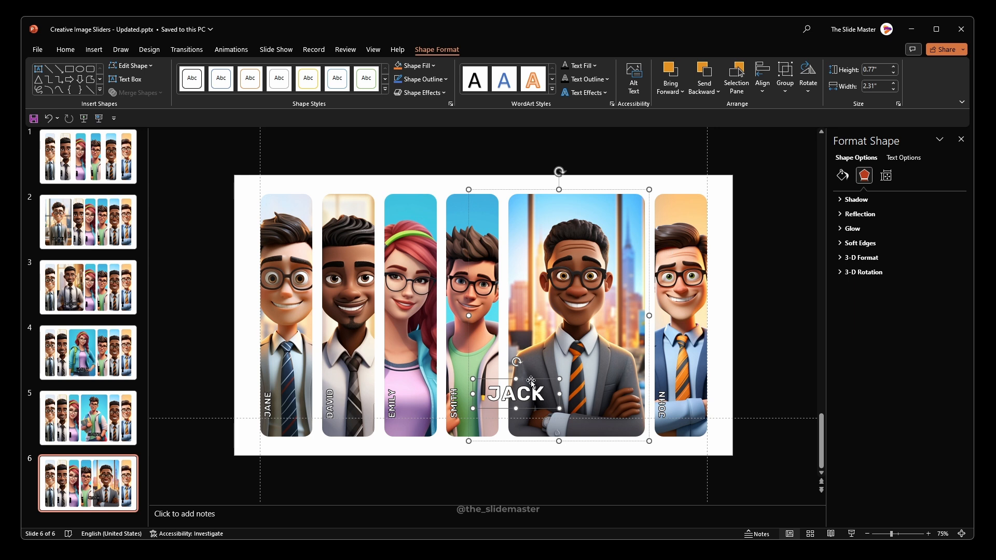
{"action": "left_click_drag", "start_coordinate": [531, 383], "coordinate": [591, 390]}
{"action": "left_click", "coordinate": [613, 459]}
Step: Duplicate slide 1 and move the copy to the end of the deck as slide 7
{"action": "left_click", "coordinate": [85, 176]}
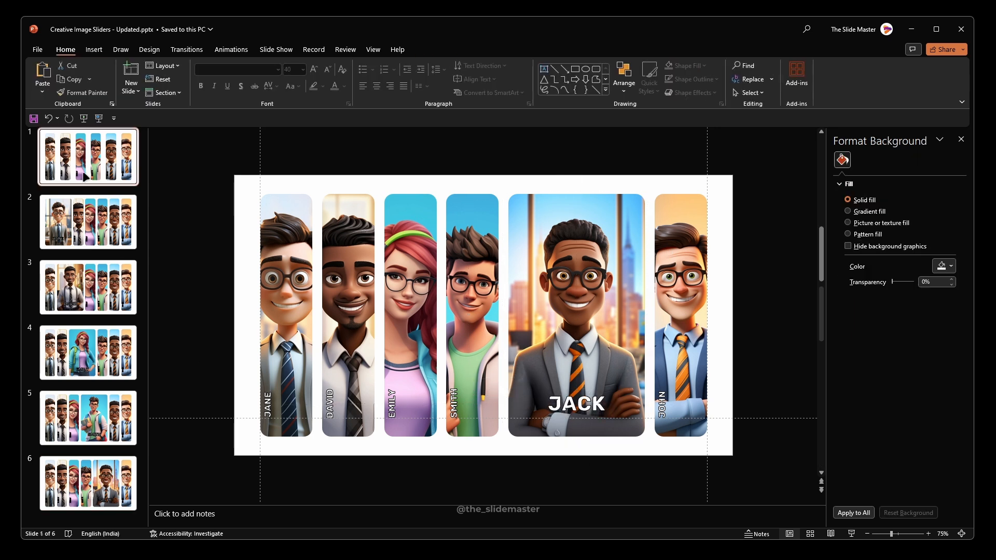
{"action": "key", "text": "ctrl+d"}
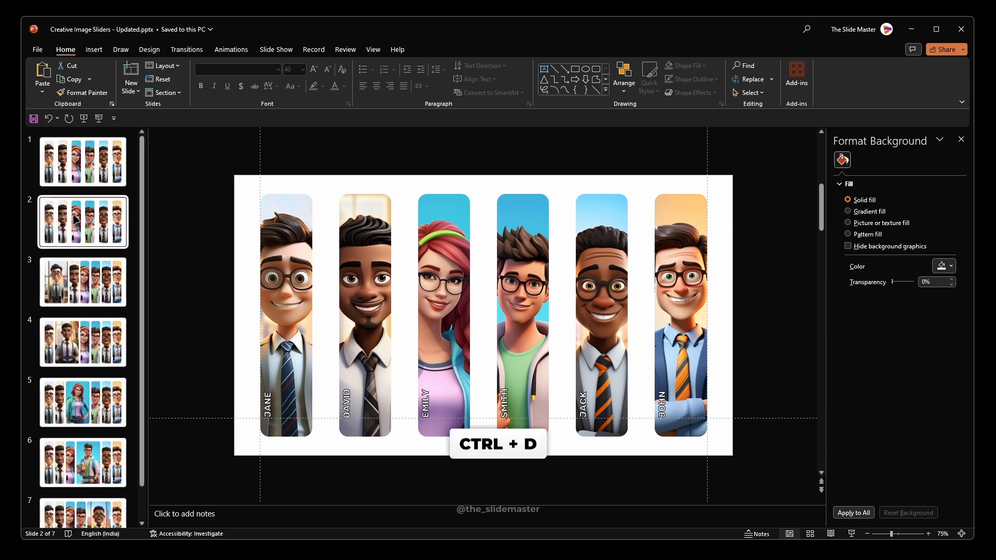
{"action": "left_click_drag", "start_coordinate": [85, 222], "coordinate": [83, 511]}
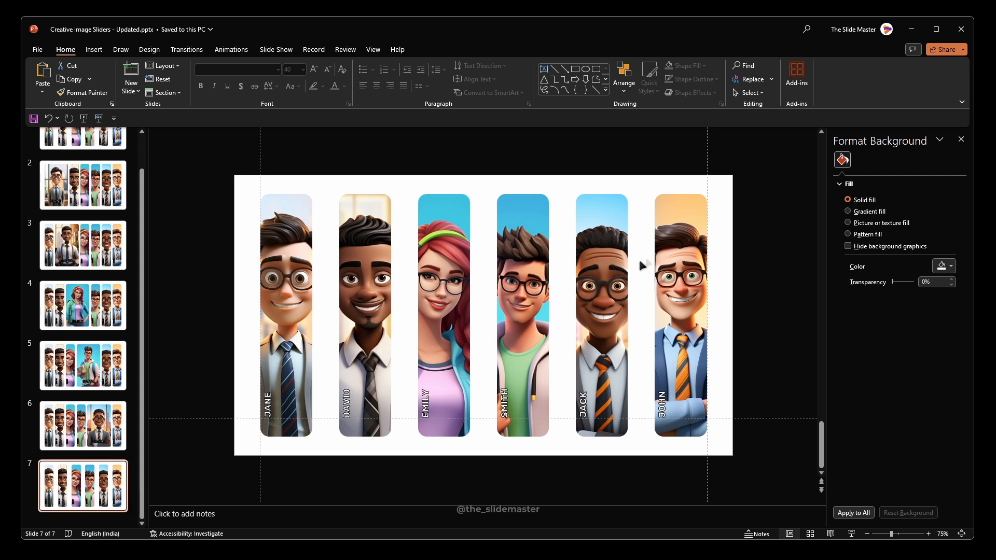
Step: Set the sixth portrait's crop width to 3.65" on slide 7
{"action": "left_click", "coordinate": [677, 230]}
{"action": "left_click", "coordinate": [908, 160]}
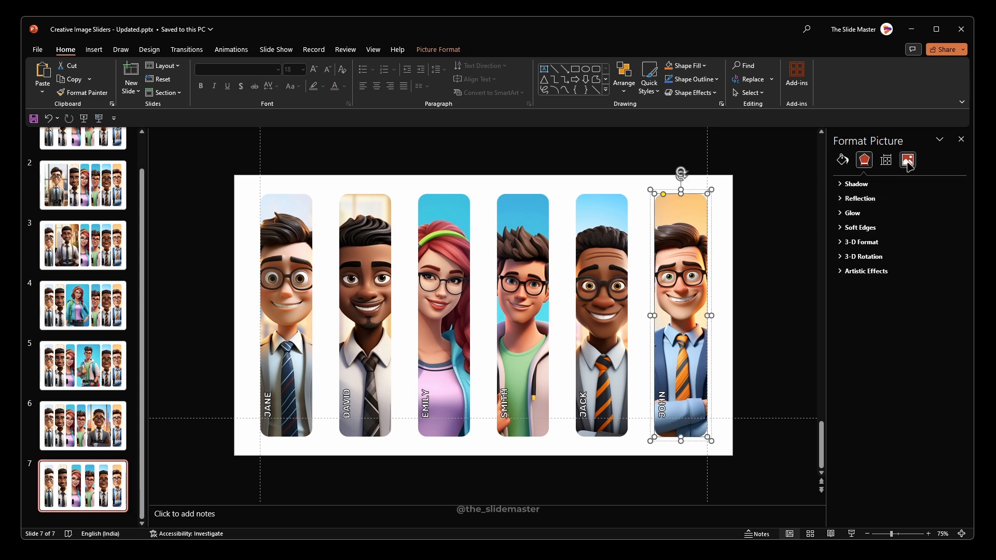
{"action": "left_click", "coordinate": [851, 228]}
{"action": "left_click", "coordinate": [936, 319]}
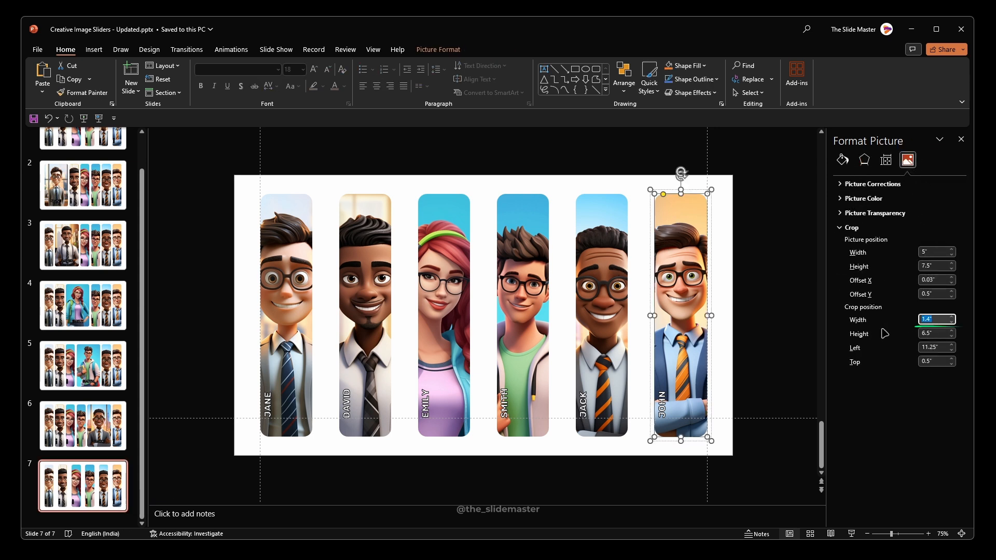
{"action": "key", "text": "Return"}
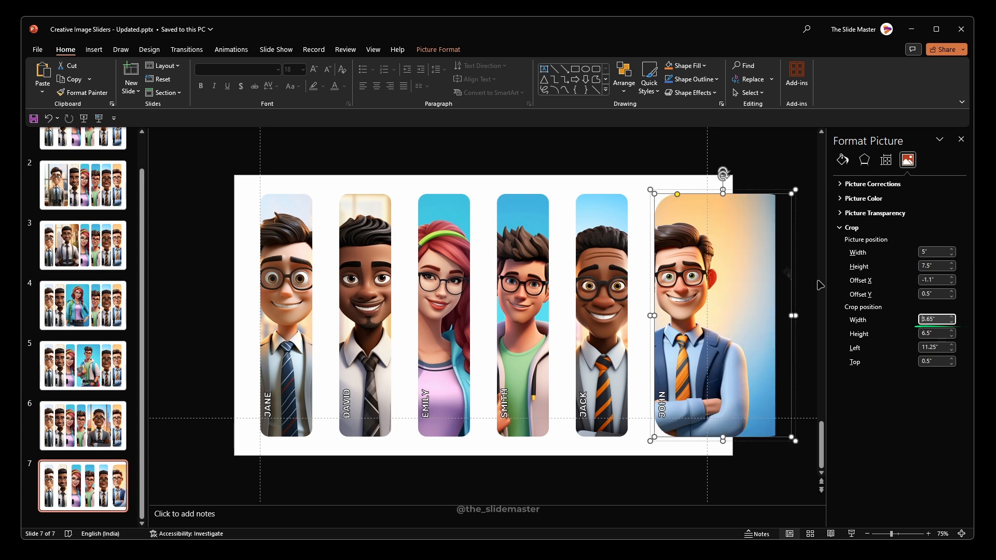
Step: Scale the sixth portrait's picture to about 4.51" by 6.76" inside its crop frame and centre the figure in it
{"action": "left_click", "coordinate": [453, 50]}
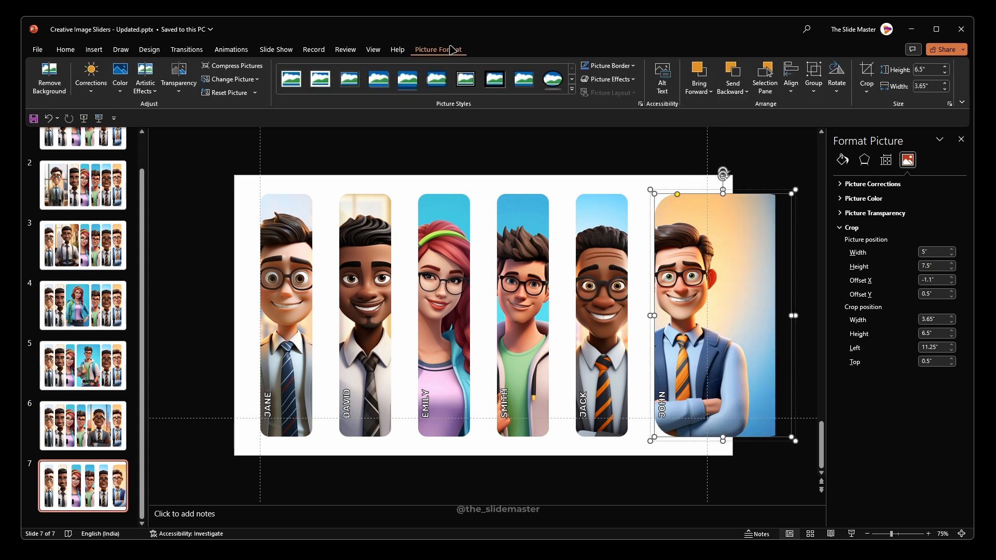
{"action": "left_click", "coordinate": [867, 70]}
{"action": "left_click_drag", "start_coordinate": [737, 332], "coordinate": [773, 327]}
{"action": "left_click_drag", "start_coordinate": [812, 469], "coordinate": [791, 445]}
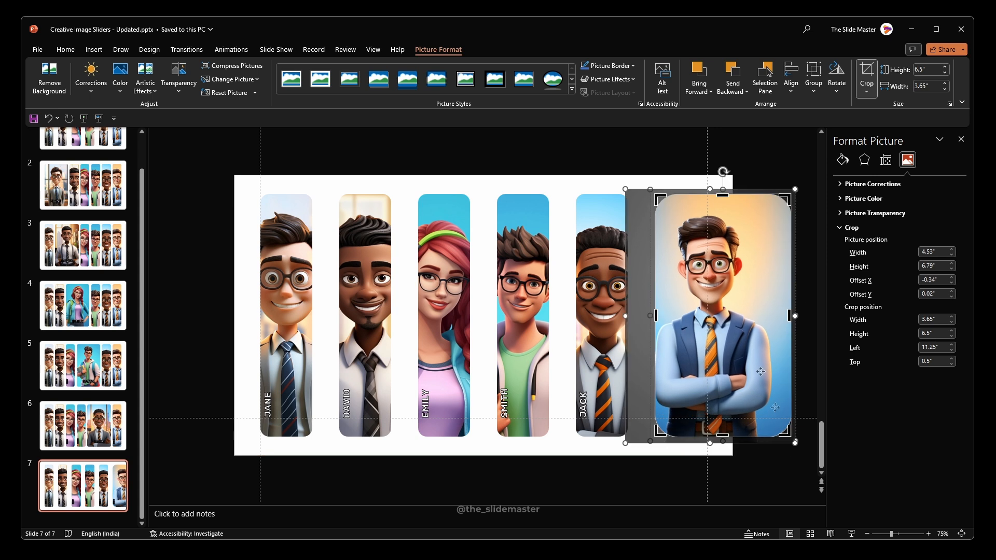
{"action": "left_click_drag", "start_coordinate": [626, 189], "coordinate": [627, 191]}
{"action": "left_click_drag", "start_coordinate": [703, 272], "coordinate": [714, 263]}
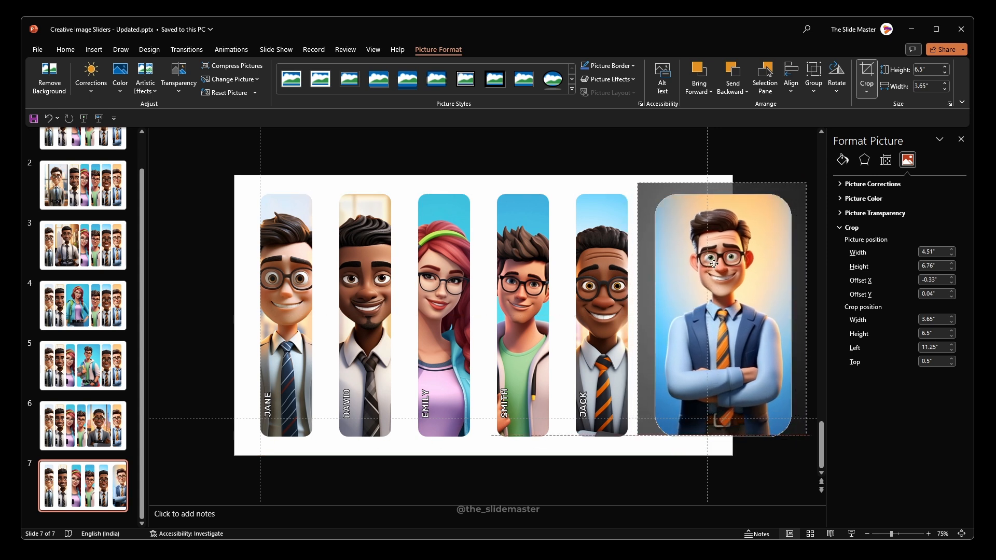
{"action": "left_click", "coordinate": [668, 160]}
Step: Align the widened sixth portrait with the right-hand guide and distribute all six portraits on slide 7 horizontally
{"action": "left_click", "coordinate": [797, 262]}
{"action": "left_click_drag", "start_coordinate": [797, 263], "coordinate": [712, 258]}
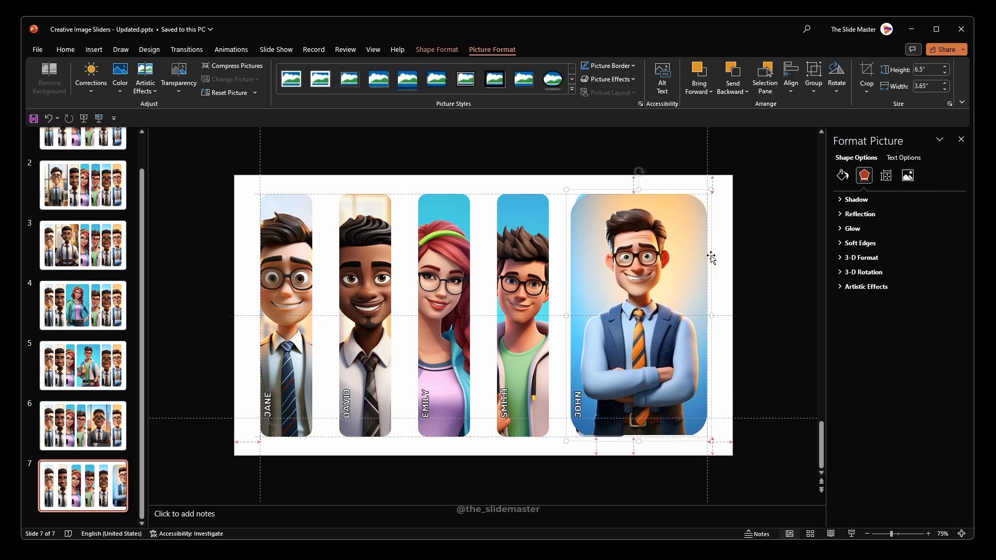
{"action": "left_click", "coordinate": [585, 397]}
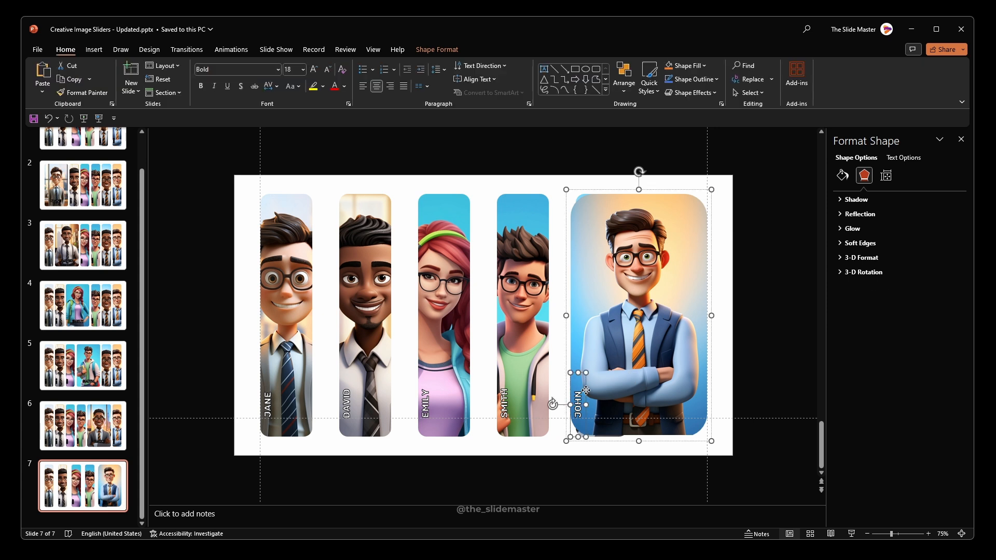
{"action": "left_click", "coordinate": [527, 153]}
{"action": "left_click_drag", "start_coordinate": [208, 155], "coordinate": [755, 456]}
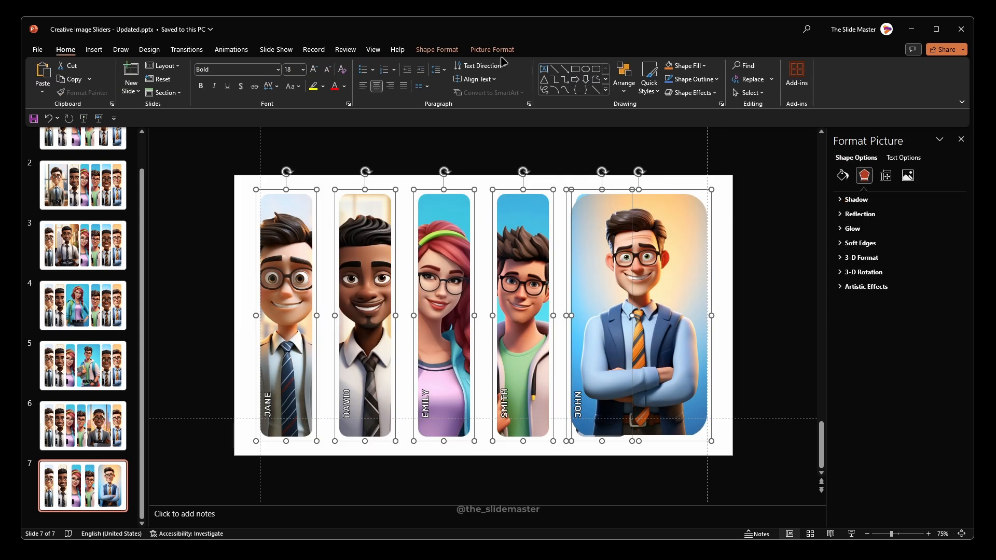
{"action": "left_click", "coordinate": [493, 49]}
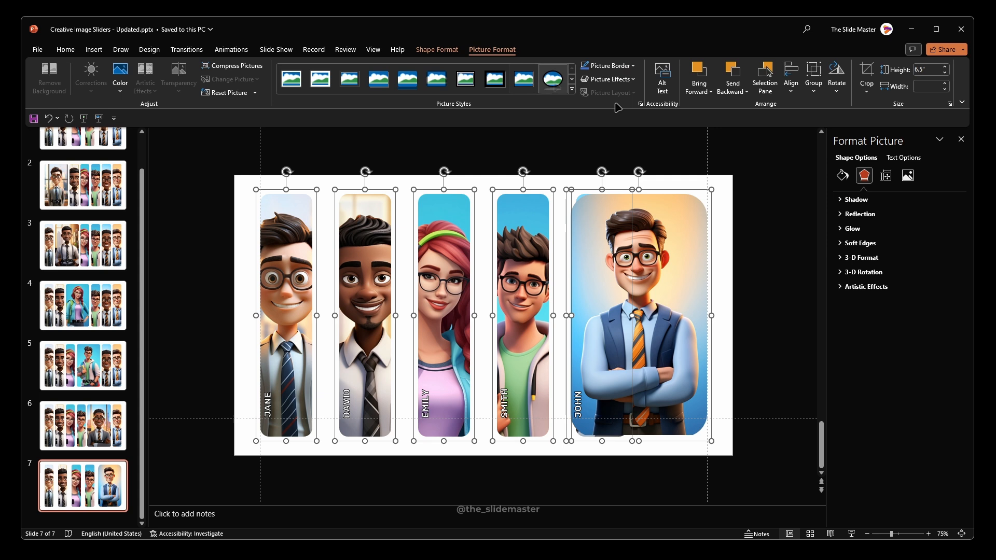
{"action": "left_click", "coordinate": [791, 83]}
{"action": "left_click", "coordinate": [820, 198]}
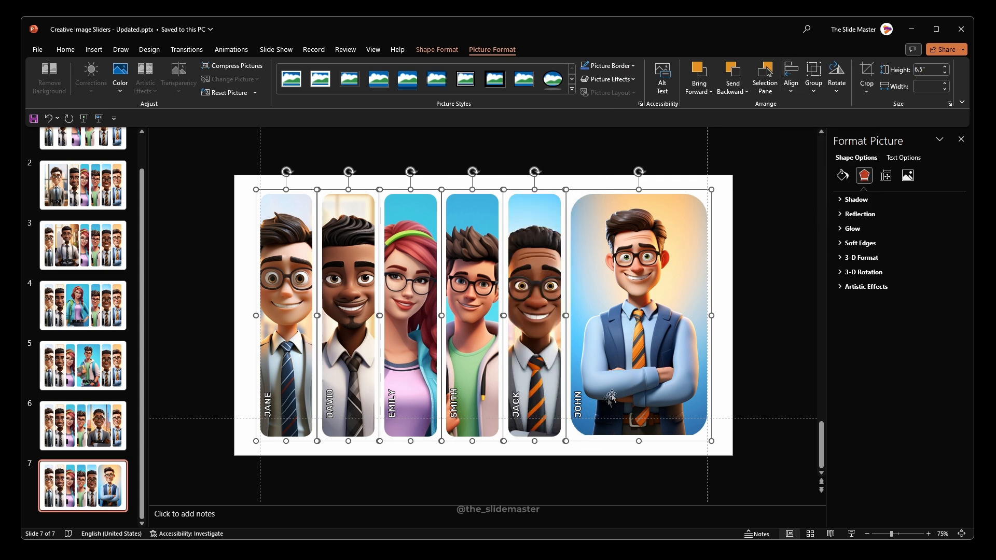
Step: Rotate the sixth portrait's name label right 90°
{"action": "left_click", "coordinate": [583, 403]}
{"action": "left_click", "coordinate": [588, 396]}
{"action": "left_click", "coordinate": [585, 393]}
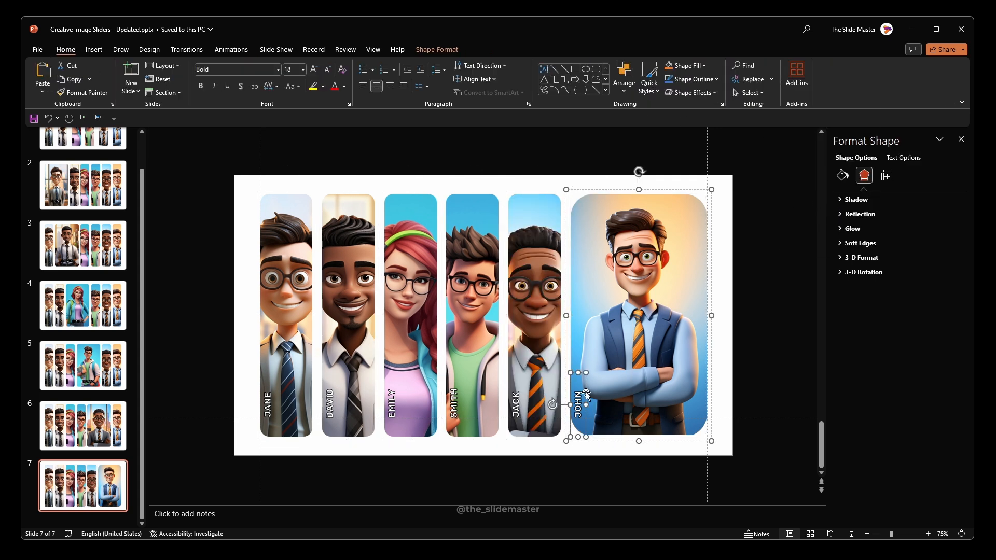
{"action": "left_click", "coordinate": [437, 50]}
{"action": "left_click", "coordinate": [808, 83]}
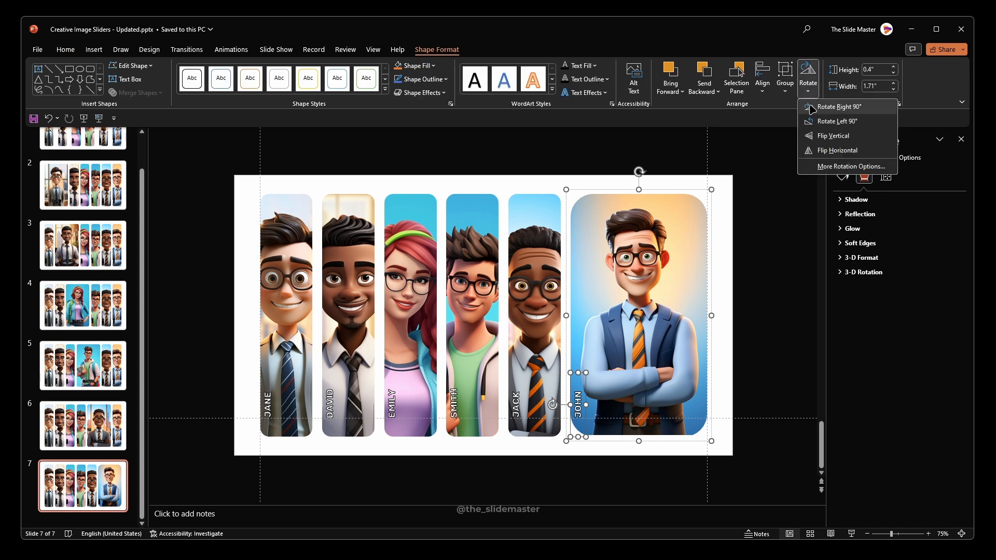
{"action": "left_click", "coordinate": [833, 107]}
Step: Set the sixth portrait's name label to font size 40 and fit it on one line, centred low on the picture
{"action": "left_click", "coordinate": [66, 50]}
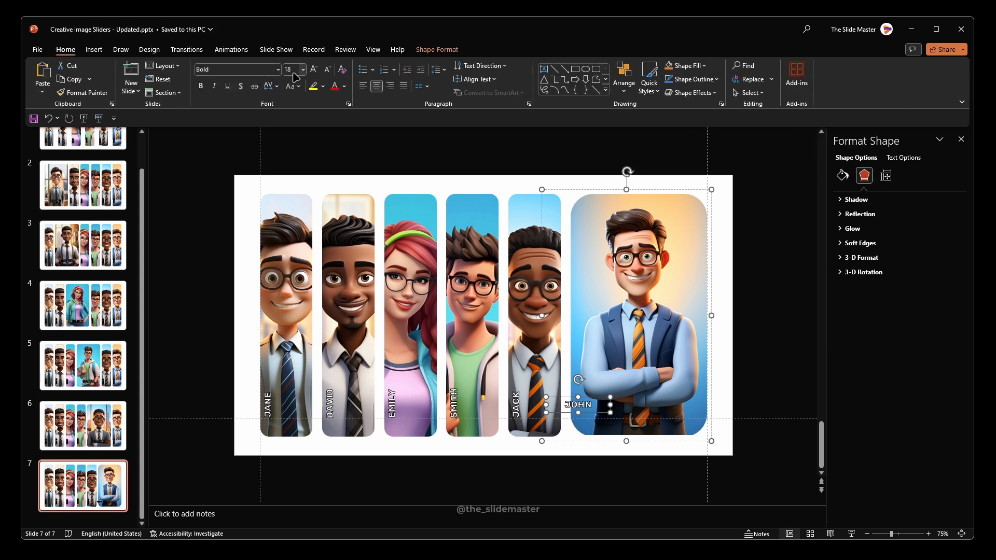
{"action": "type", "text": "40"}
{"action": "key", "text": "Return"}
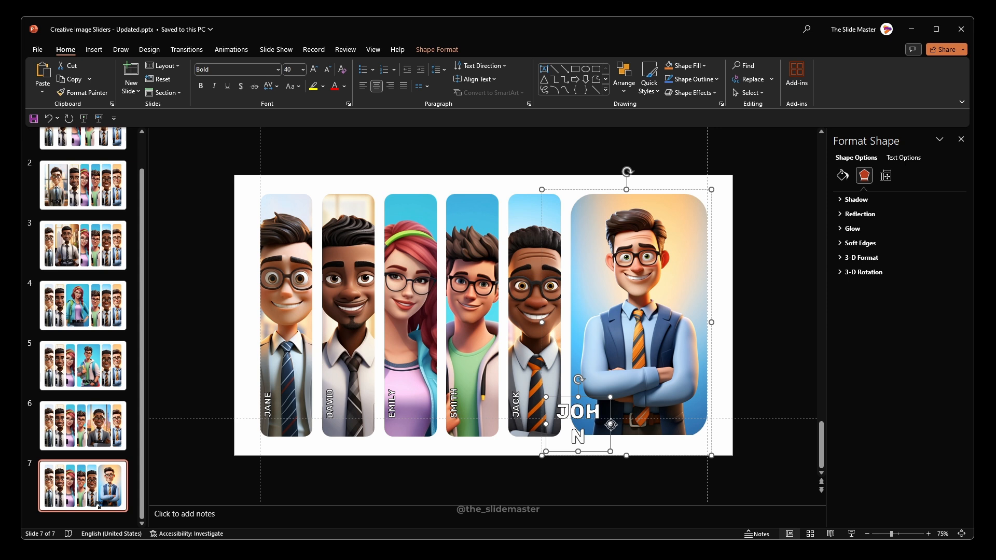
{"action": "left_click_drag", "start_coordinate": [611, 425], "coordinate": [655, 386]}
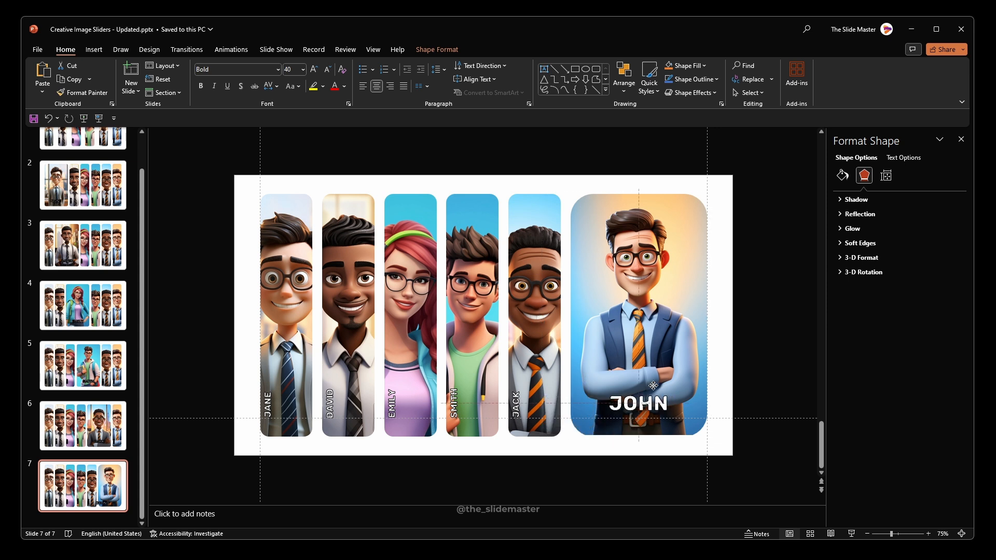
Step: Reduce the widened sixth portrait's corner rounding to match the narrow portraits
{"action": "left_click", "coordinate": [642, 452]}
{"action": "left_click", "coordinate": [588, 264]}
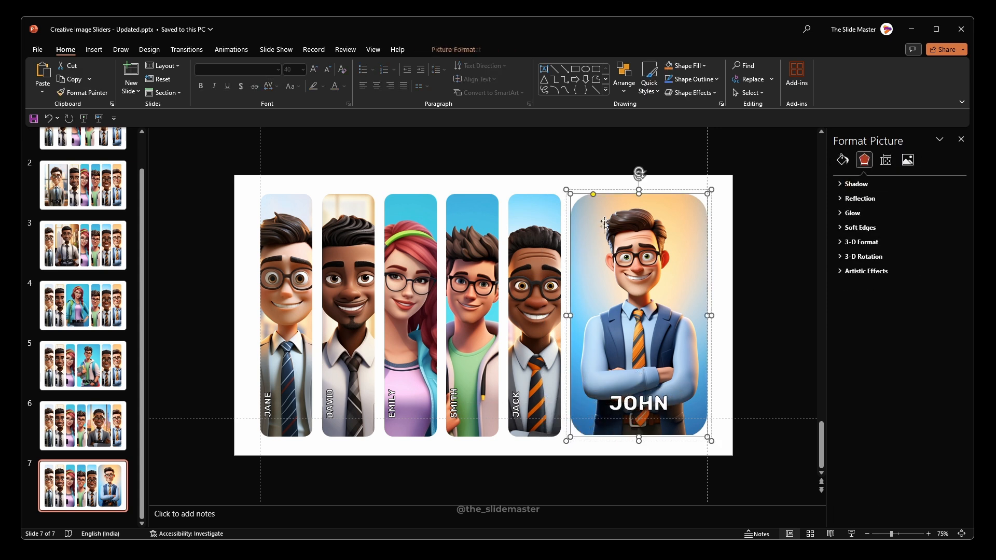
{"action": "left_click", "coordinate": [515, 460]}
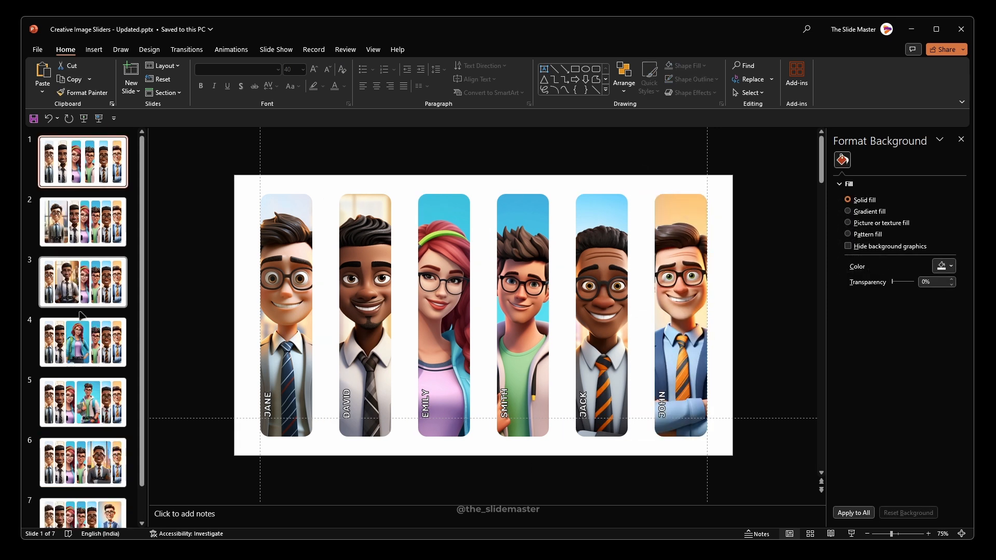
Step: Apply the Morph transition to all seven slides with a duration of 00.75 and advancing on mouse click turned off
{"action": "scroll", "coordinate": [93, 355], "scroll_direction": "down", "scroll_amount": 2}
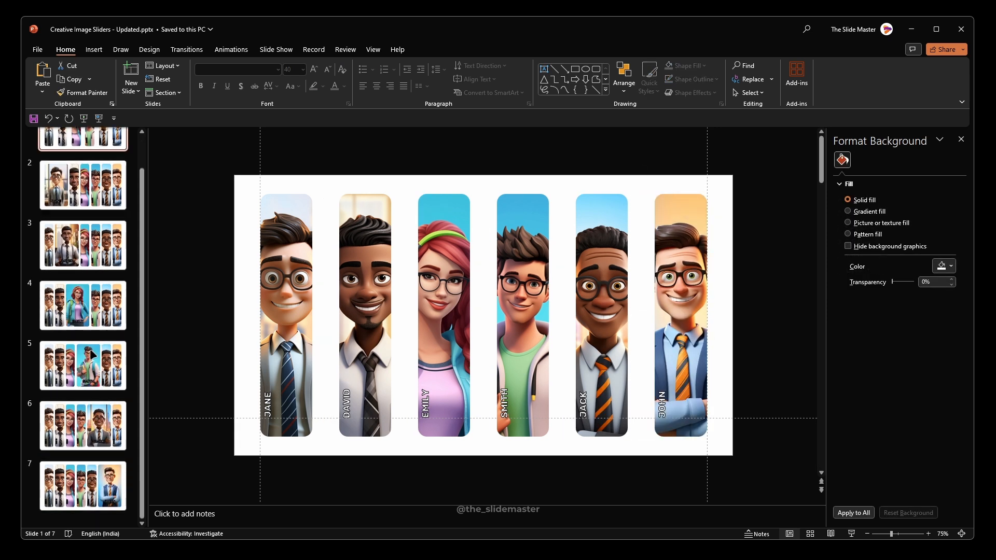
{"action": "left_click", "coordinate": [65, 488], "text": "shift"}
{"action": "scroll", "coordinate": [75, 415], "scroll_direction": "up", "scroll_amount": 2}
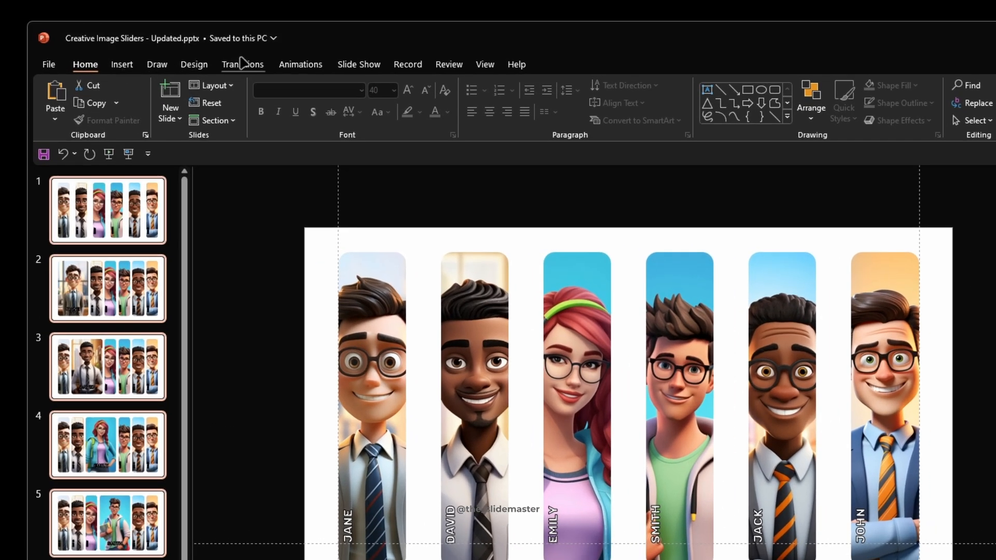
{"action": "left_click", "coordinate": [243, 64]}
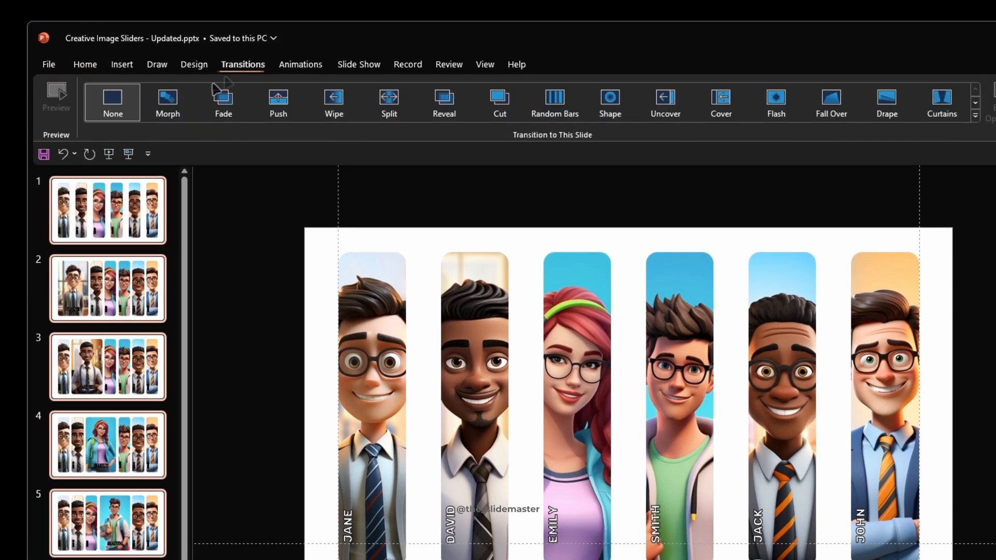
{"action": "left_click", "coordinate": [175, 105]}
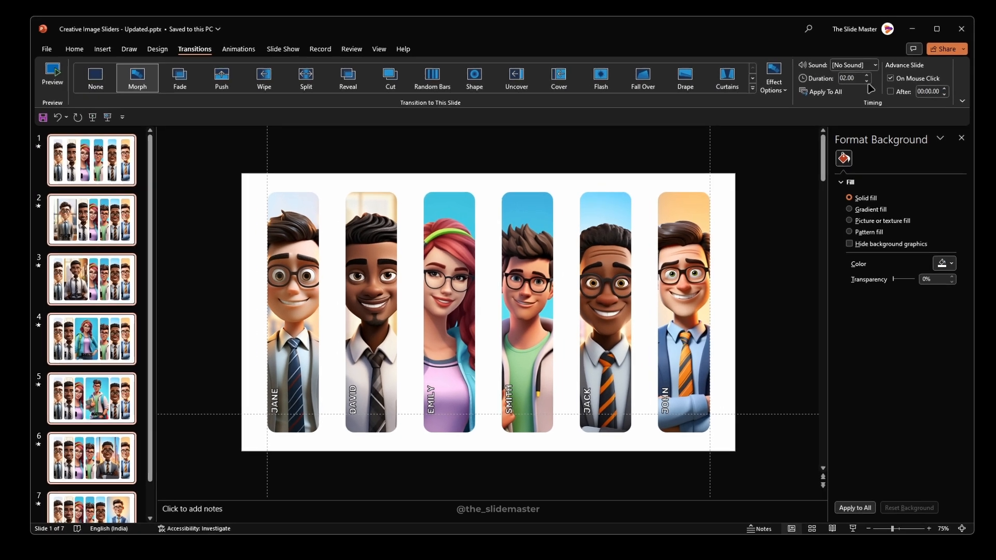
{"action": "left_click", "coordinate": [867, 83]}
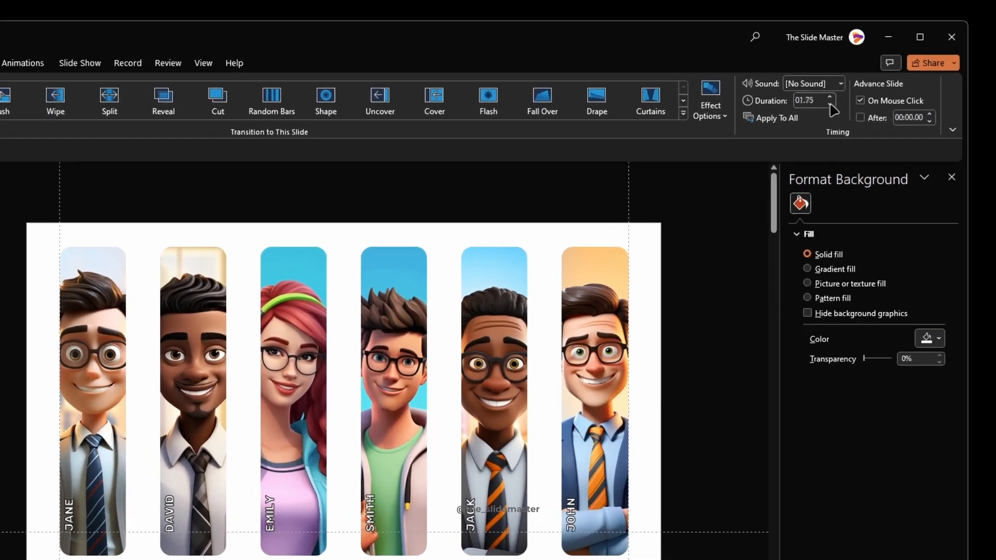
{"action": "left_click", "coordinate": [867, 83]}
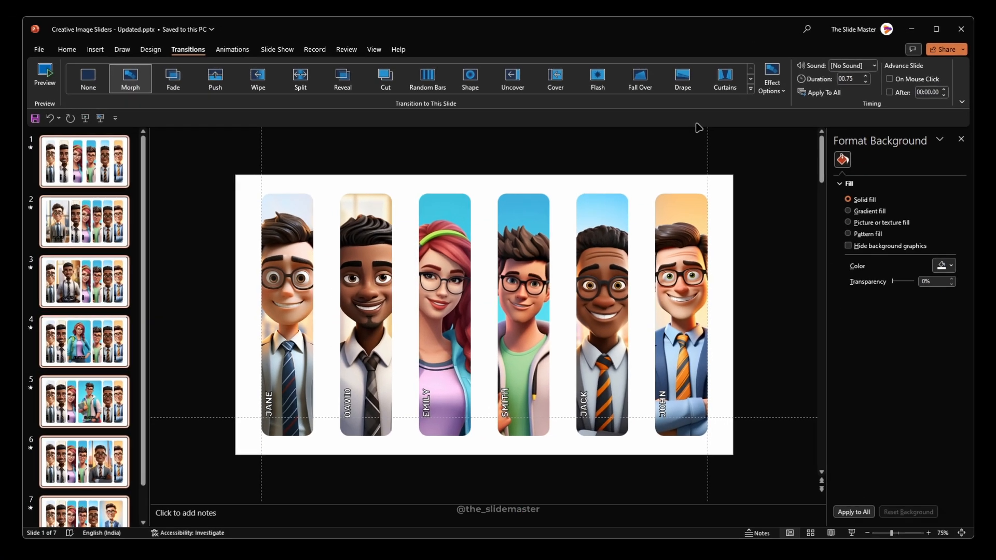
Step: Ungroup all six portrait groups on slide 1 and check that the pictures can be selected individually
{"action": "left_click_drag", "start_coordinate": [213, 163], "coordinate": [741, 450]}
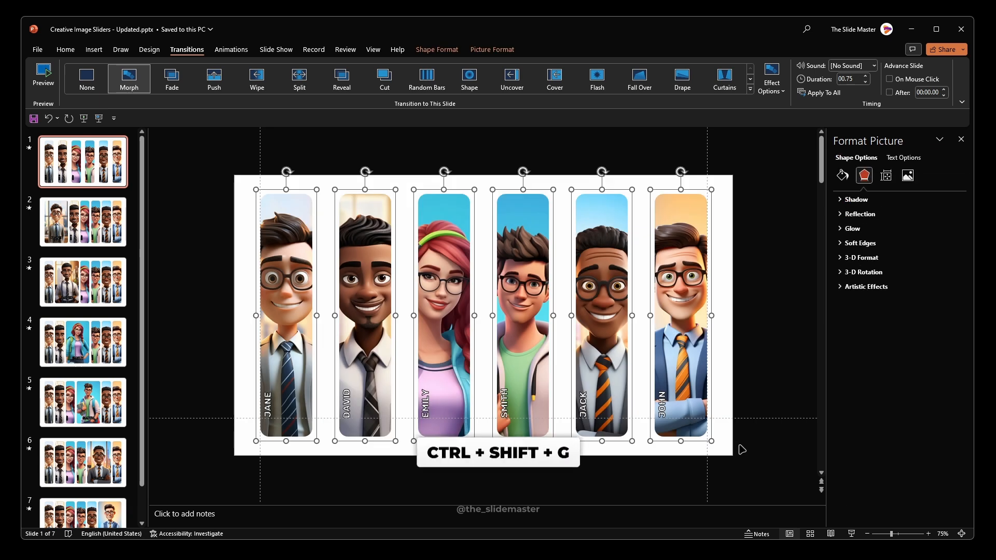
{"action": "key", "text": "ctrl+shift+g"}
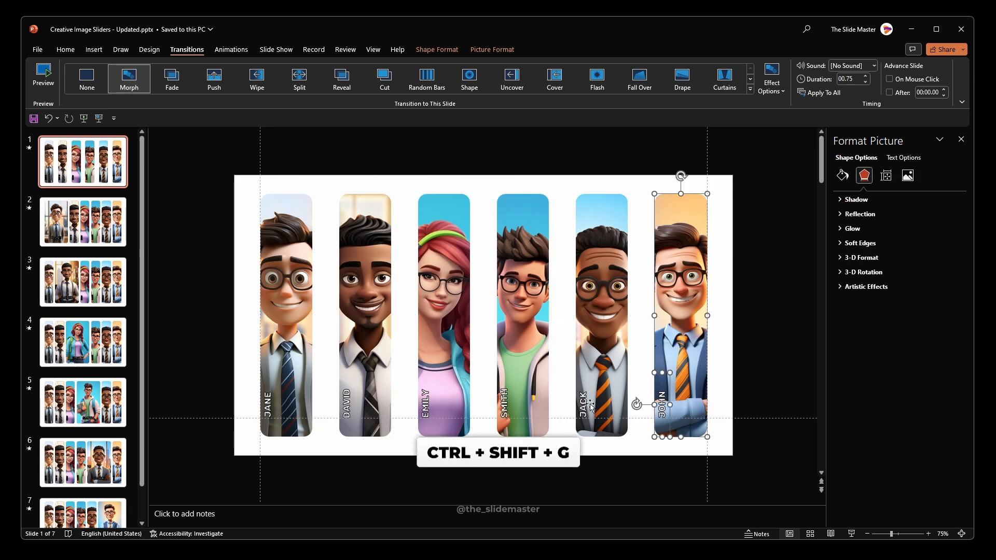
{"action": "left_click", "coordinate": [615, 267]}
{"action": "left_click", "coordinate": [559, 280]}
{"action": "left_click", "coordinate": [529, 289]}
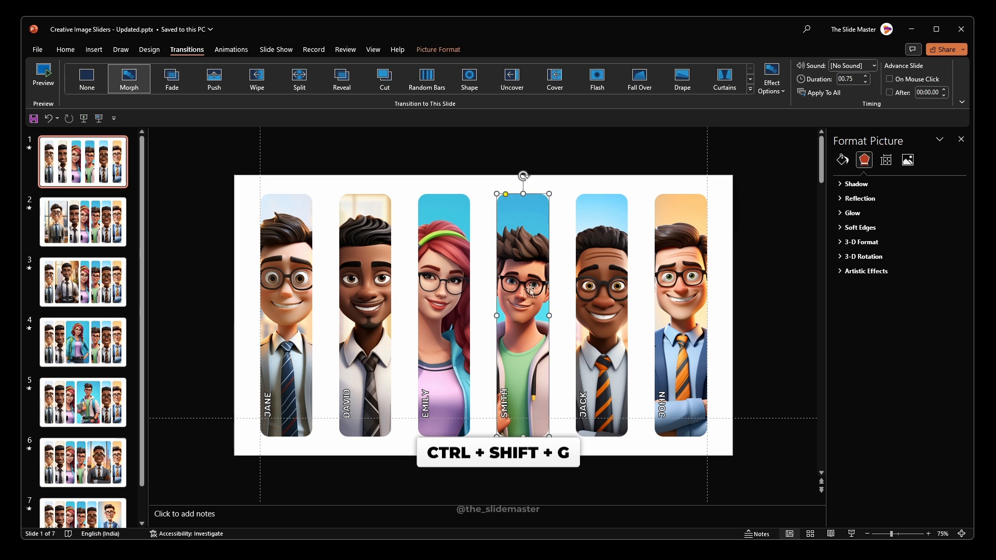
{"action": "left_click", "coordinate": [477, 293]}
{"action": "left_click", "coordinate": [453, 298]}
Step: Ungroup all the portrait groups on slides 2, 3 and 4
{"action": "left_click", "coordinate": [83, 222]}
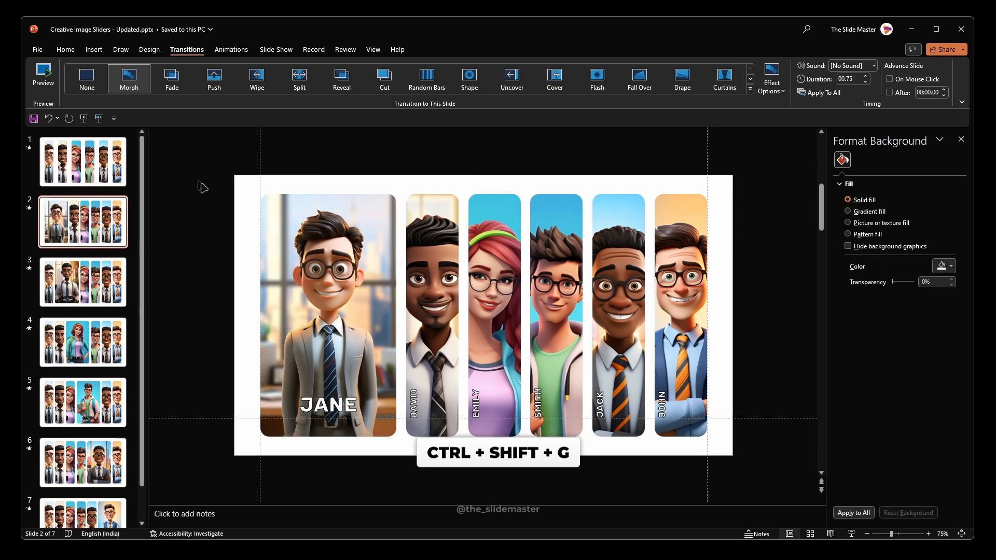
{"action": "left_click_drag", "start_coordinate": [201, 173], "coordinate": [781, 468]}
{"action": "key", "text": "ctrl+shift+g"}
{"action": "left_click", "coordinate": [83, 282]}
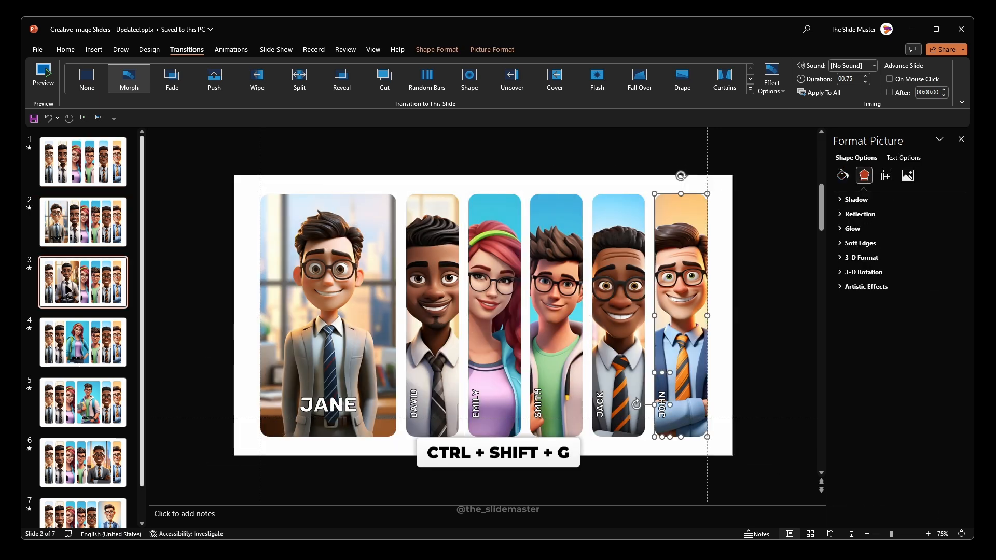
{"action": "left_click_drag", "start_coordinate": [201, 170], "coordinate": [745, 457]}
{"action": "key", "text": "ctrl+shift+g"}
{"action": "left_click", "coordinate": [115, 340]}
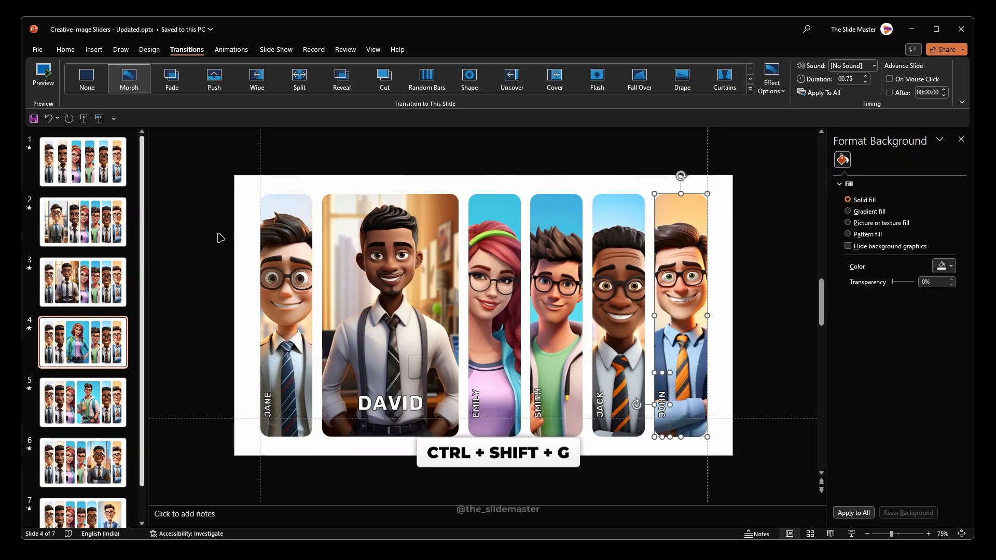
{"action": "left_click_drag", "start_coordinate": [209, 179], "coordinate": [745, 457]}
{"action": "key", "text": "ctrl+shift+g"}
Step: Ungroup all the portrait groups on slides 5, 6 and 7
{"action": "left_click", "coordinate": [120, 389]}
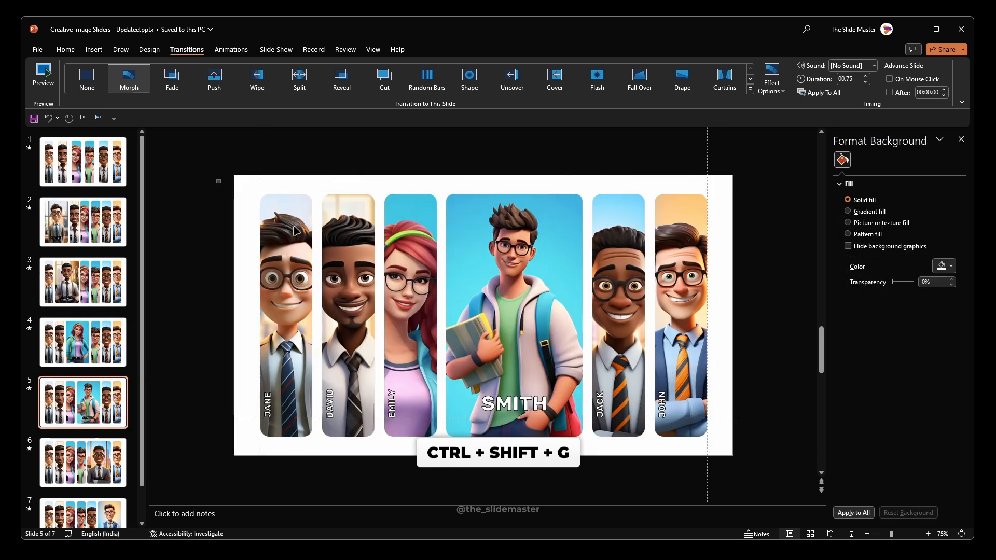
{"action": "left_click_drag", "start_coordinate": [209, 177], "coordinate": [782, 458]}
{"action": "key", "text": "ctrl+shift+g"}
{"action": "left_click", "coordinate": [102, 482]}
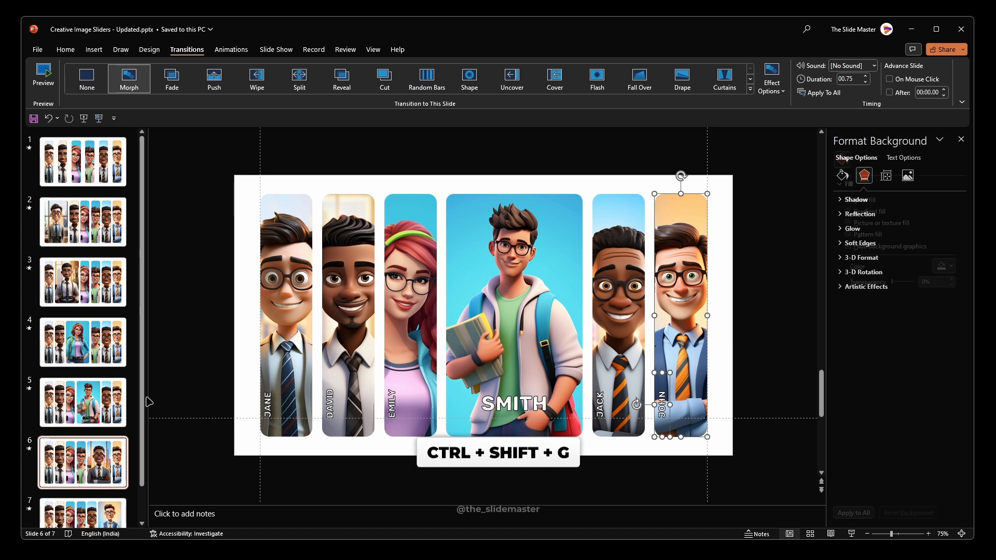
{"action": "left_click_drag", "start_coordinate": [199, 174], "coordinate": [776, 473]}
{"action": "key", "text": "ctrl+shift+g"}
{"action": "left_click", "coordinate": [83, 506]}
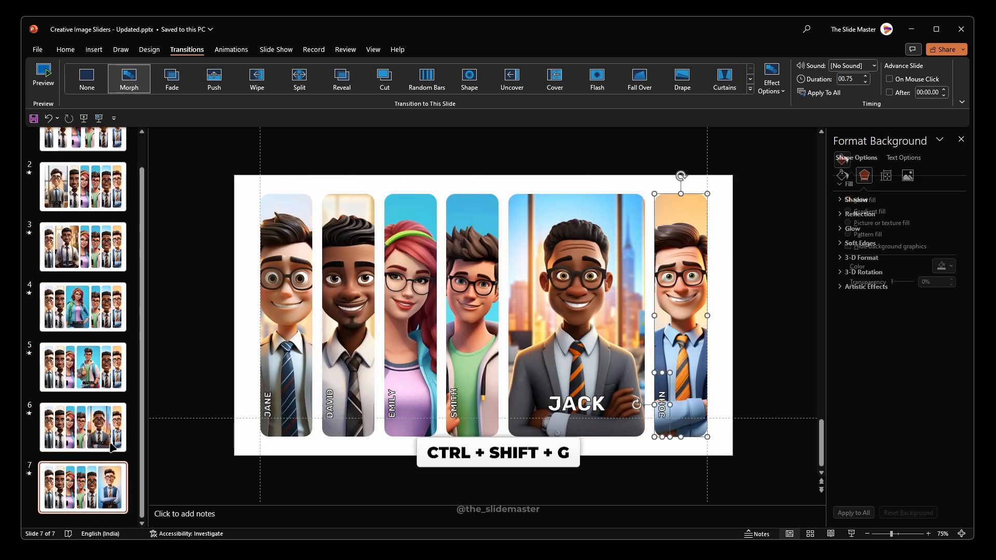
{"action": "left_click_drag", "start_coordinate": [229, 155], "coordinate": [747, 493]}
{"action": "key", "text": "ctrl+shift+g"}
{"action": "left_click", "coordinate": [200, 245]}
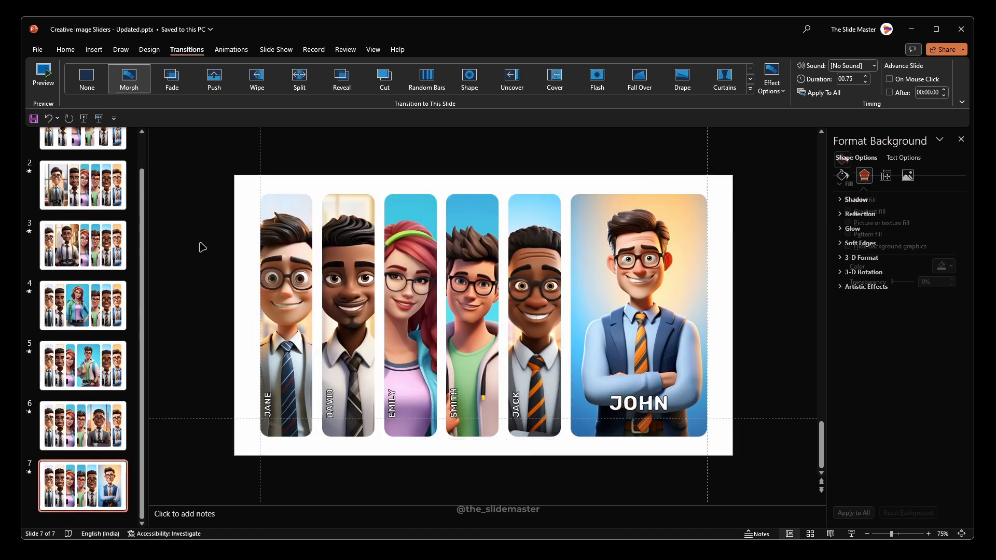
Step: Play the slide show from slide 1 to test the mouse-over portrait slider
{"action": "scroll", "coordinate": [83, 311], "scroll_direction": "up", "scroll_amount": 5}
{"action": "left_click", "coordinate": [83, 161]}
{"action": "left_click", "coordinate": [84, 118]}
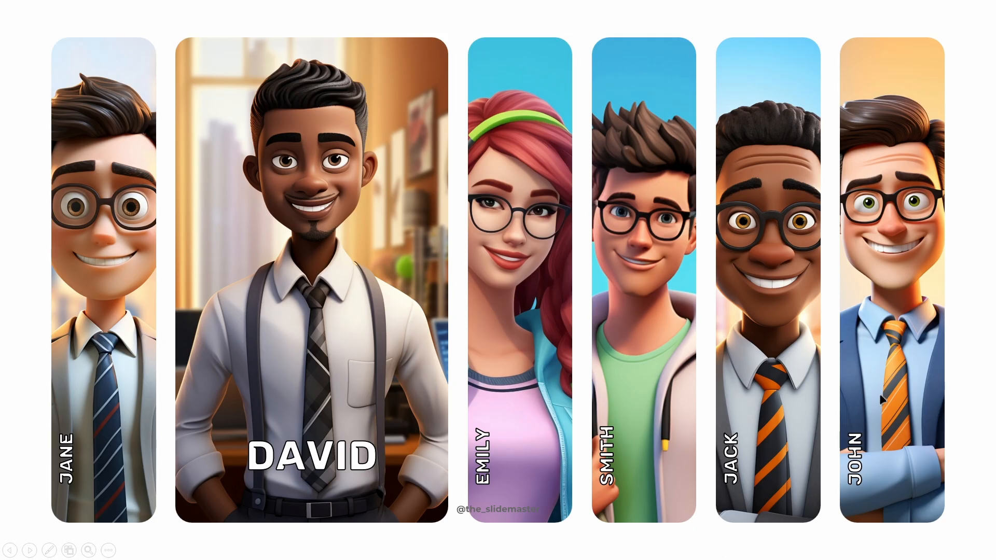